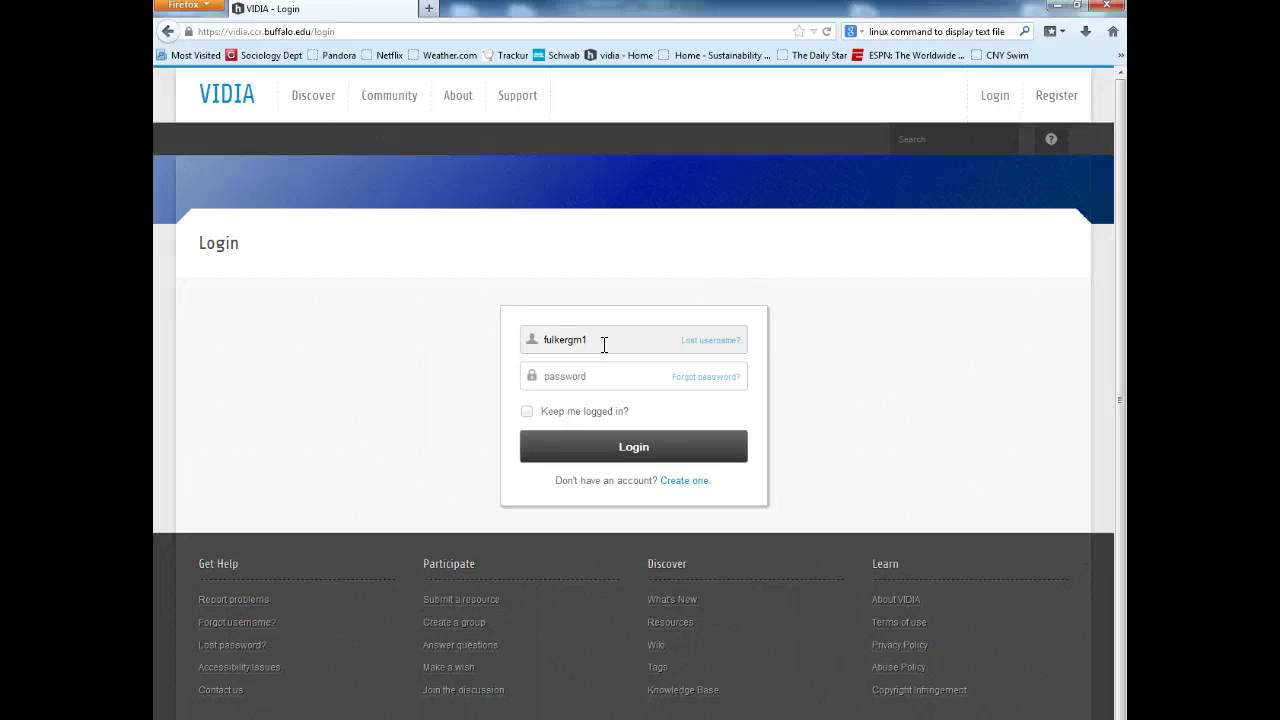
Enter the account password on the VIDIA login page and log in
{"action": "type", "text": "*"}
{"action": "key", "text": "Return"}
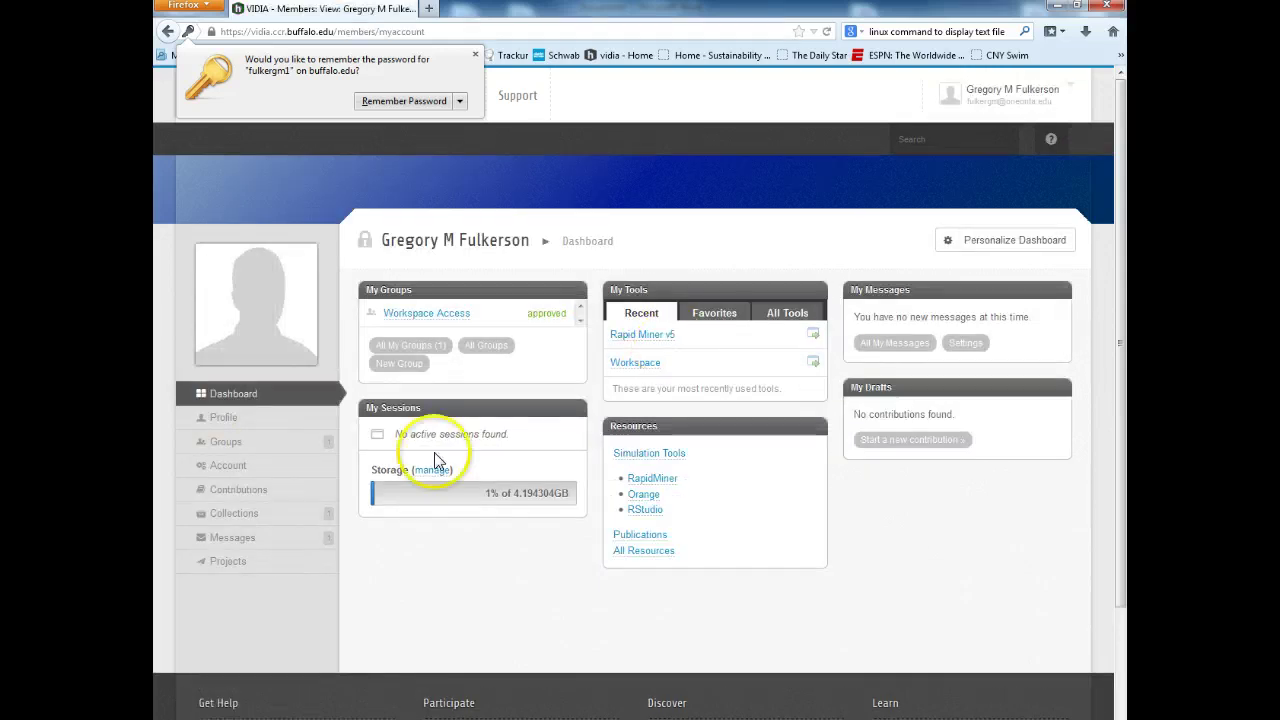
Launch the Rapid Miner v5 tool from the recently used tools and allow the App Viewer application to run
{"action": "left_click", "coordinate": [656, 340]}
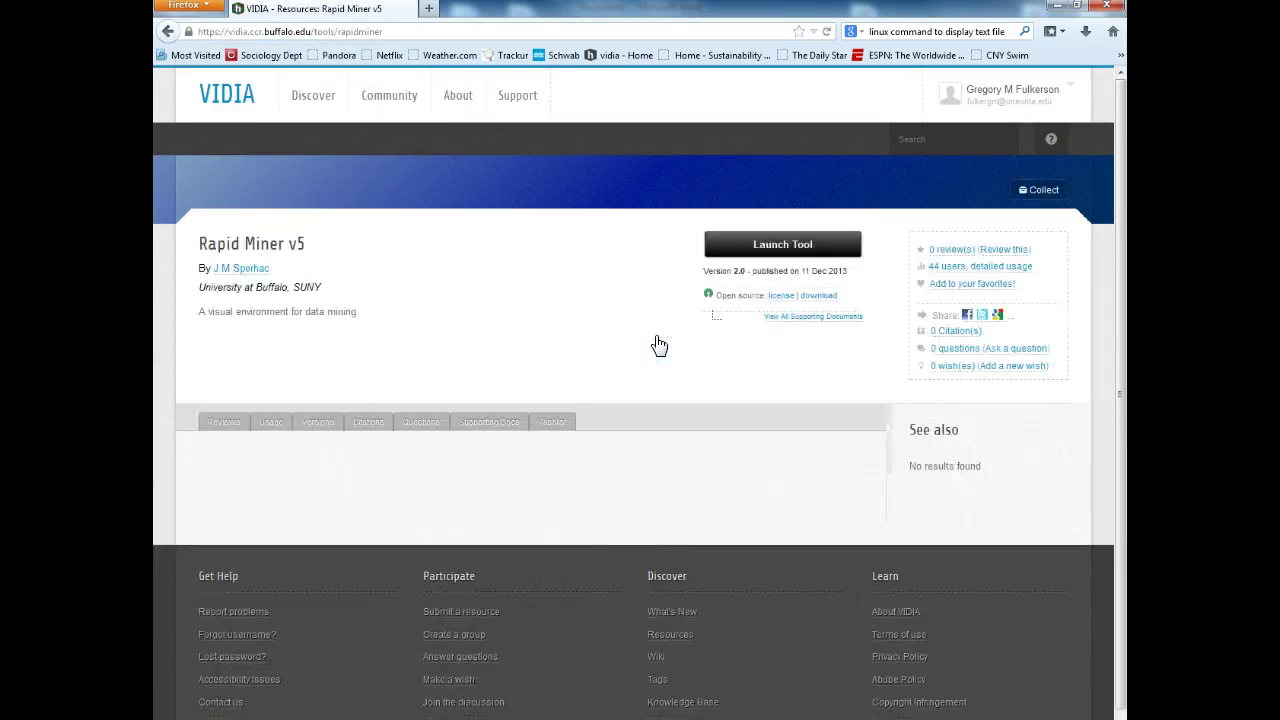
{"action": "left_click", "coordinate": [812, 244]}
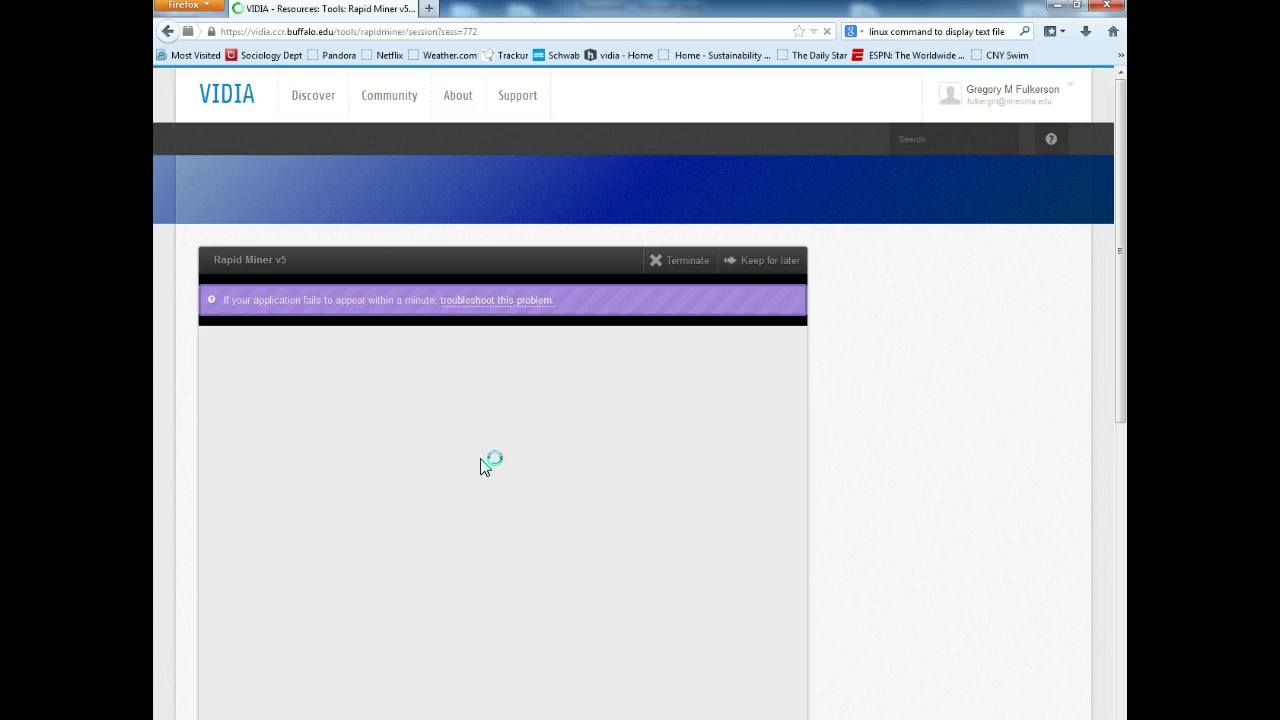
{"action": "left_click", "coordinate": [657, 428]}
{"action": "scroll", "coordinate": [680, 429], "scroll_direction": "down", "scroll_amount": 1}
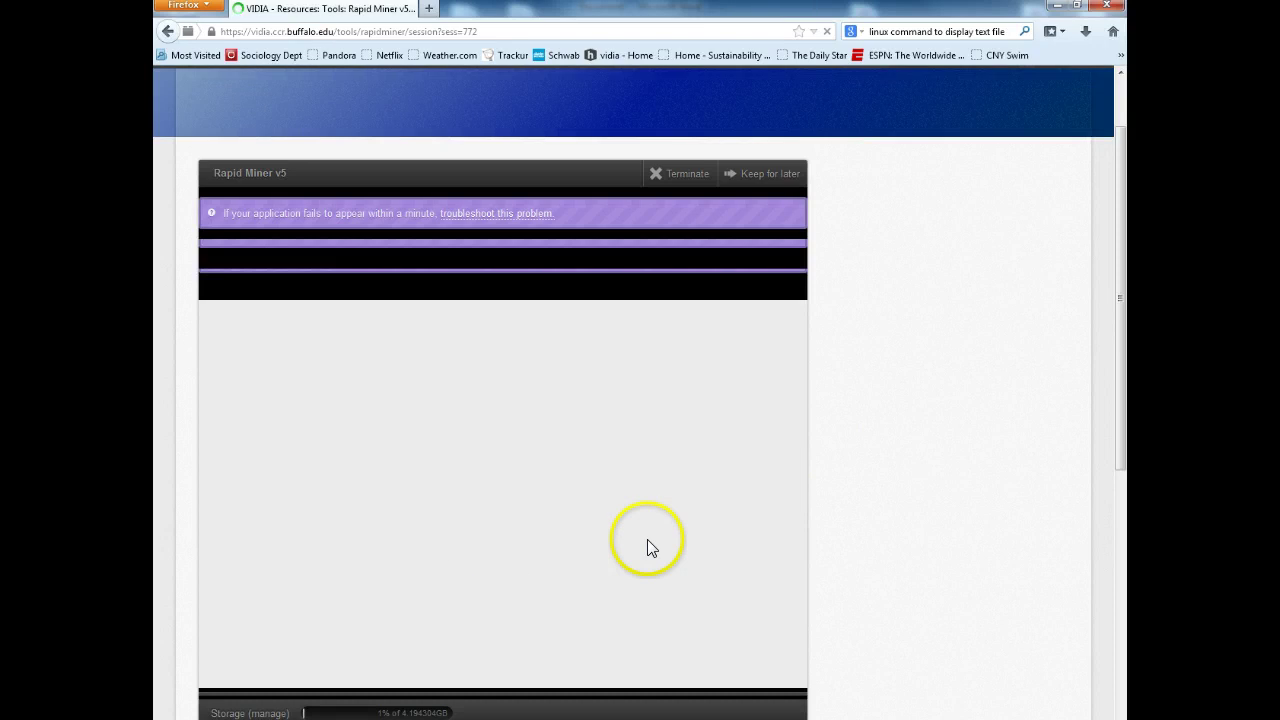
{"action": "scroll", "coordinate": [760, 490], "scroll_direction": "down", "scroll_amount": 2}
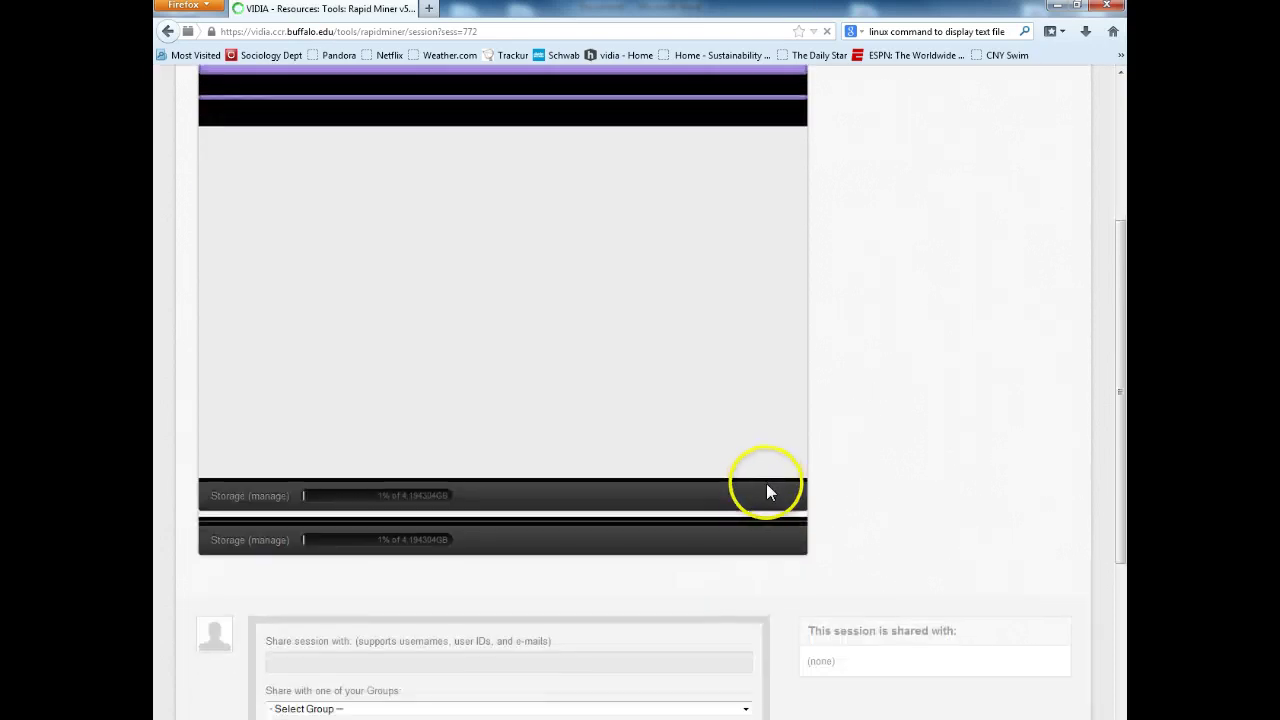
{"action": "scroll", "coordinate": [766, 488], "scroll_direction": "up", "scroll_amount": 3}
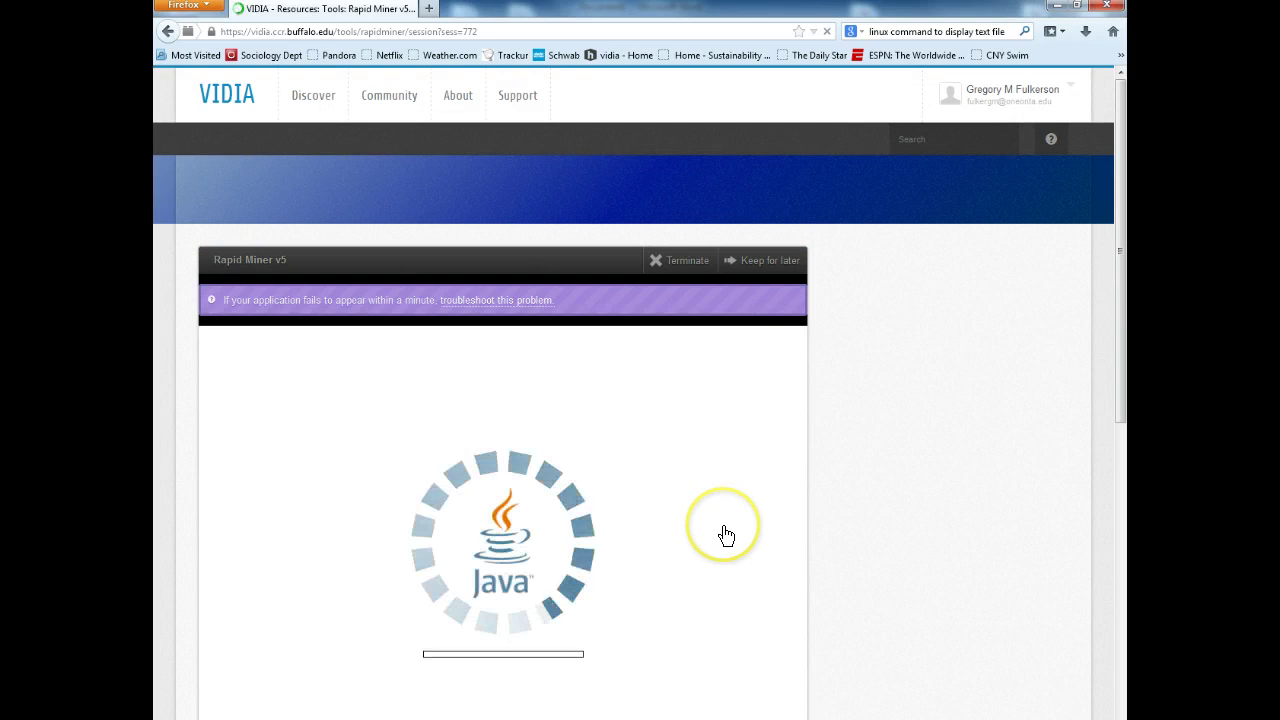
{"action": "scroll", "coordinate": [952, 532], "scroll_direction": "down", "scroll_amount": 1}
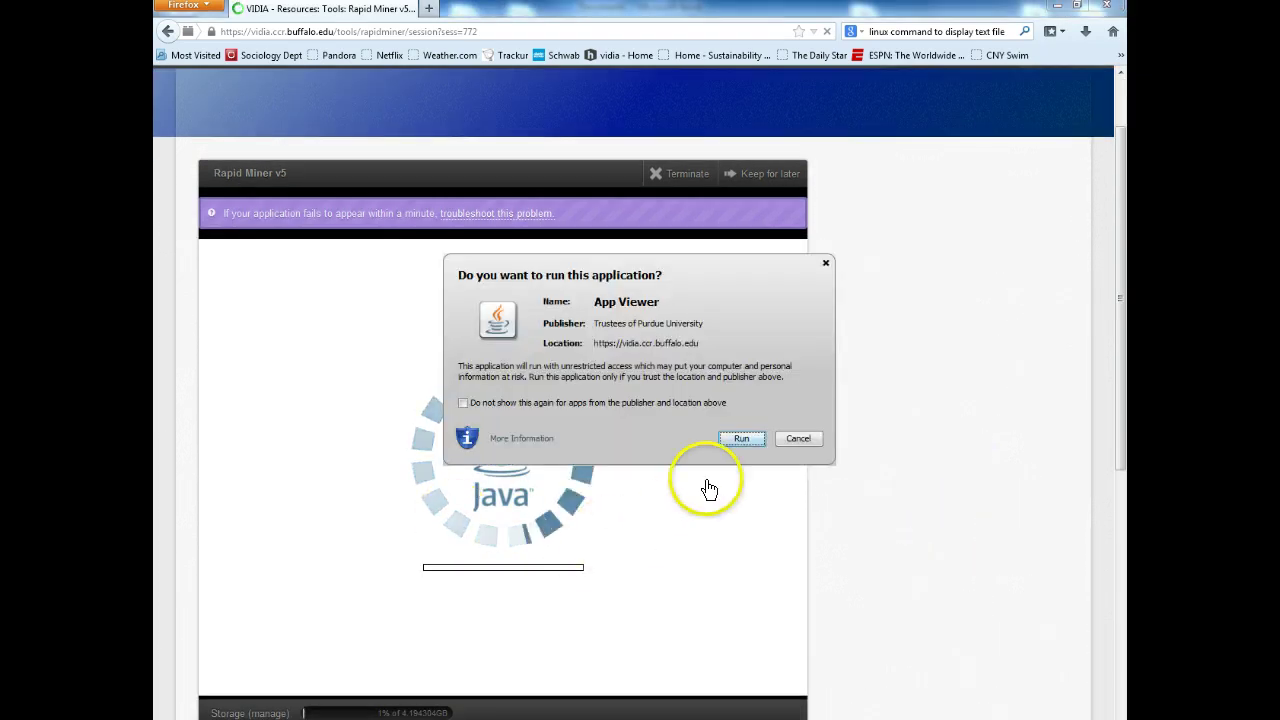
{"action": "left_click", "coordinate": [741, 439]}
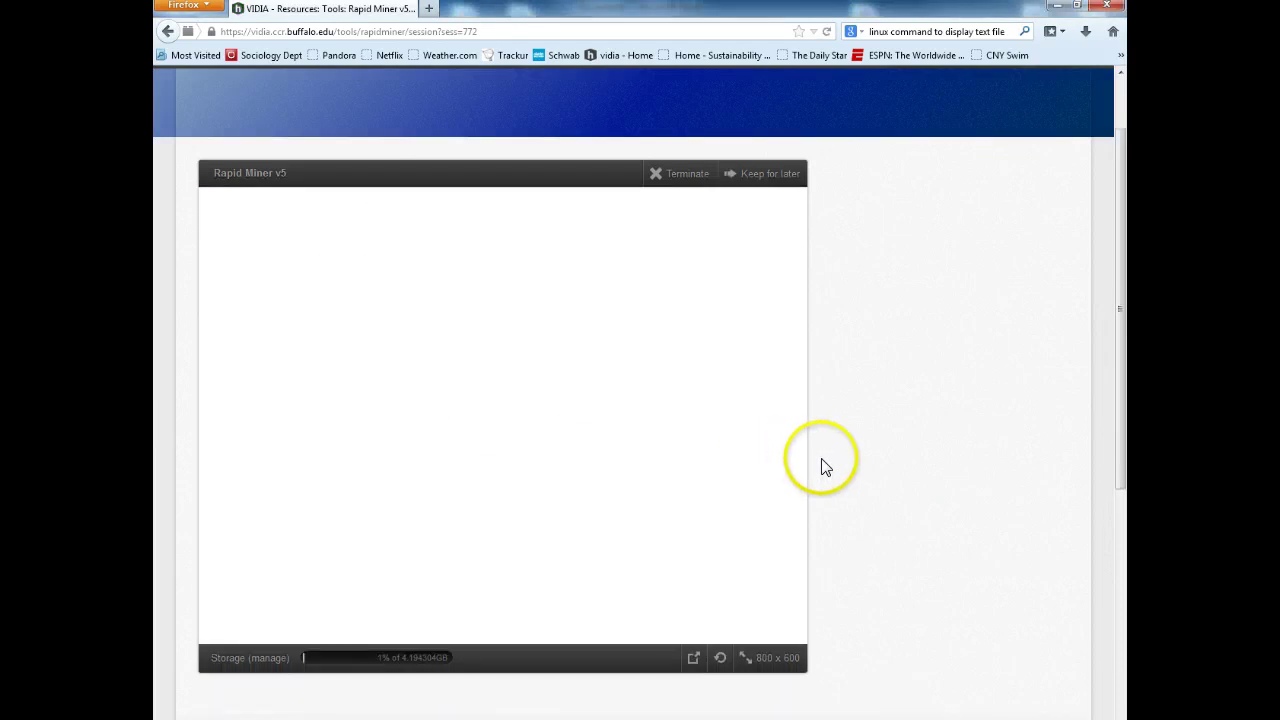
Pop the Rapid Miner v5 session out of the page into its own window
{"action": "left_click", "coordinate": [694, 664]}
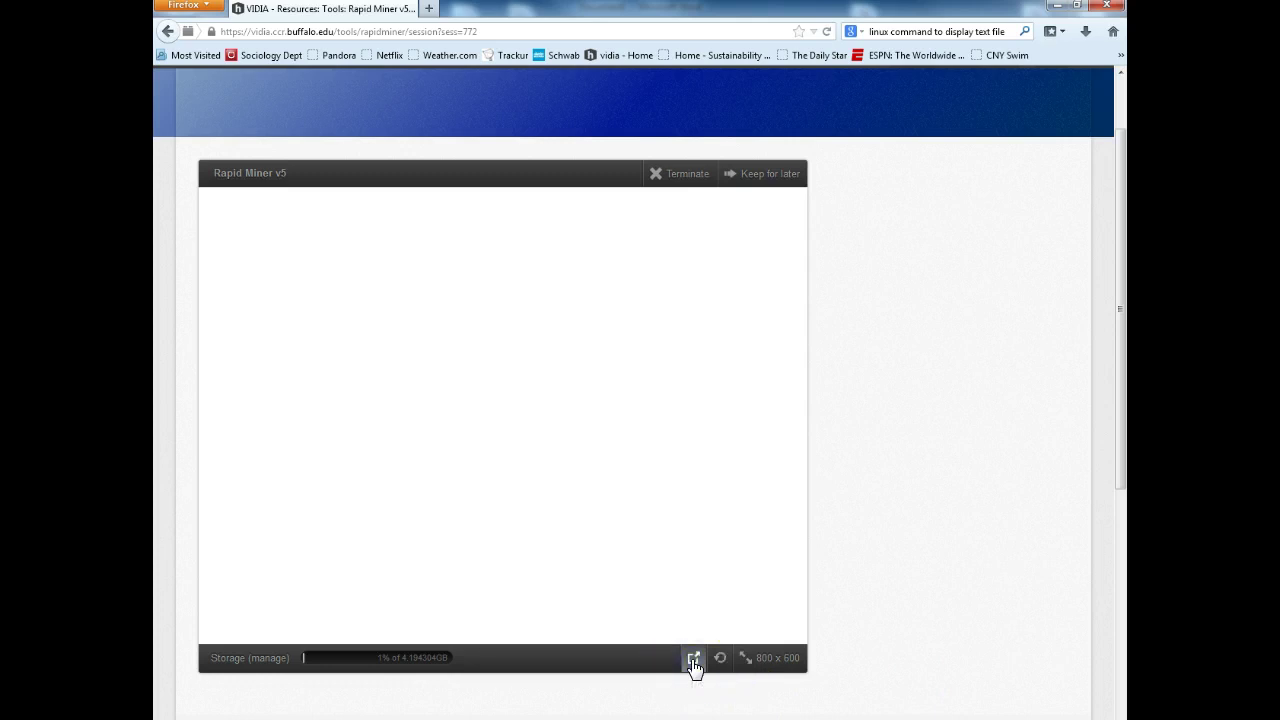
{"action": "left_click", "coordinate": [703, 662]}
{"action": "scroll", "coordinate": [560, 606], "scroll_direction": "up", "scroll_amount": 2}
{"action": "scroll", "coordinate": [563, 583], "scroll_direction": "down", "scroll_amount": 4}
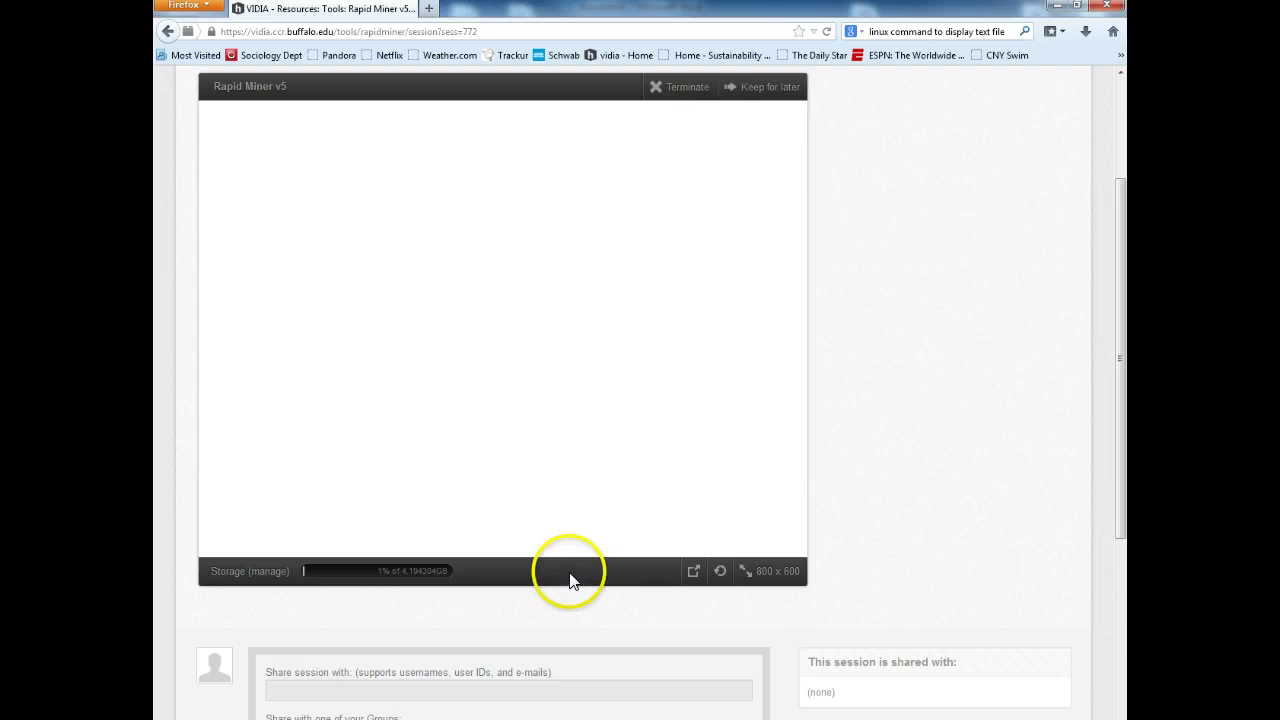
{"action": "scroll", "coordinate": [571, 578], "scroll_direction": "up", "scroll_amount": 3}
{"action": "scroll", "coordinate": [578, 574], "scroll_direction": "down", "scroll_amount": 3}
{"action": "scroll", "coordinate": [583, 571], "scroll_direction": "up", "scroll_amount": 2}
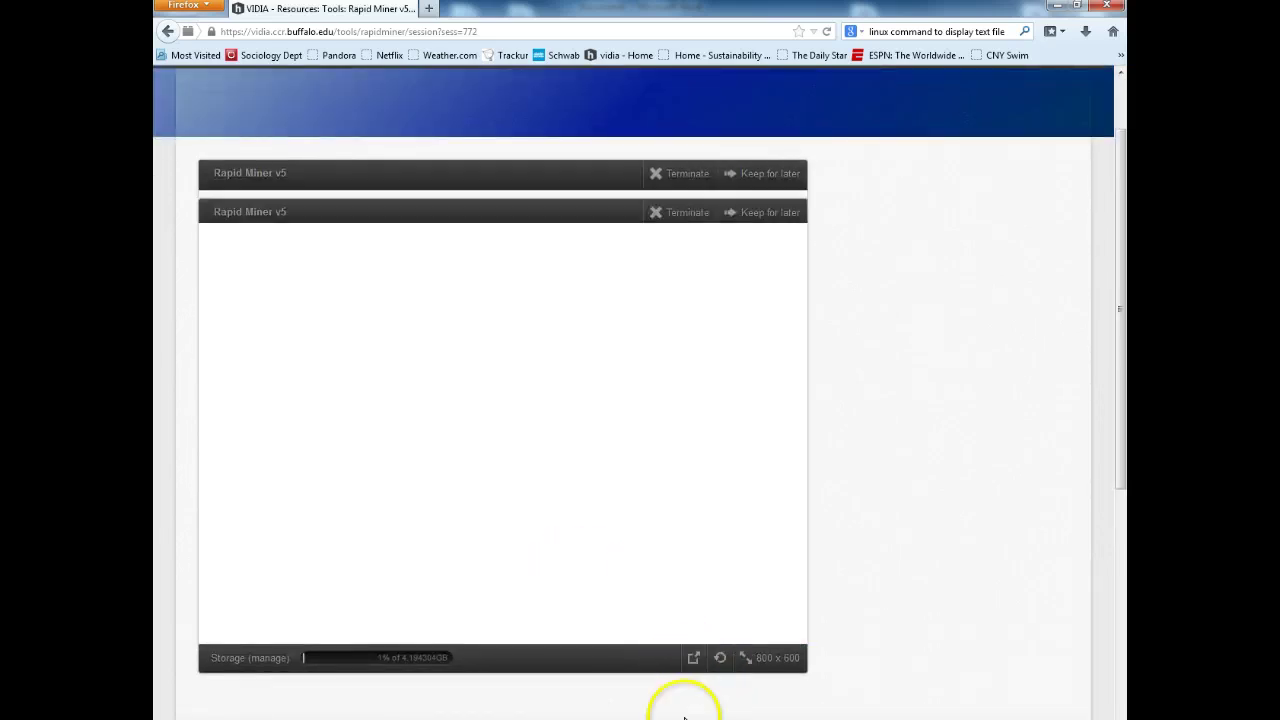
{"action": "left_click", "coordinate": [694, 657]}
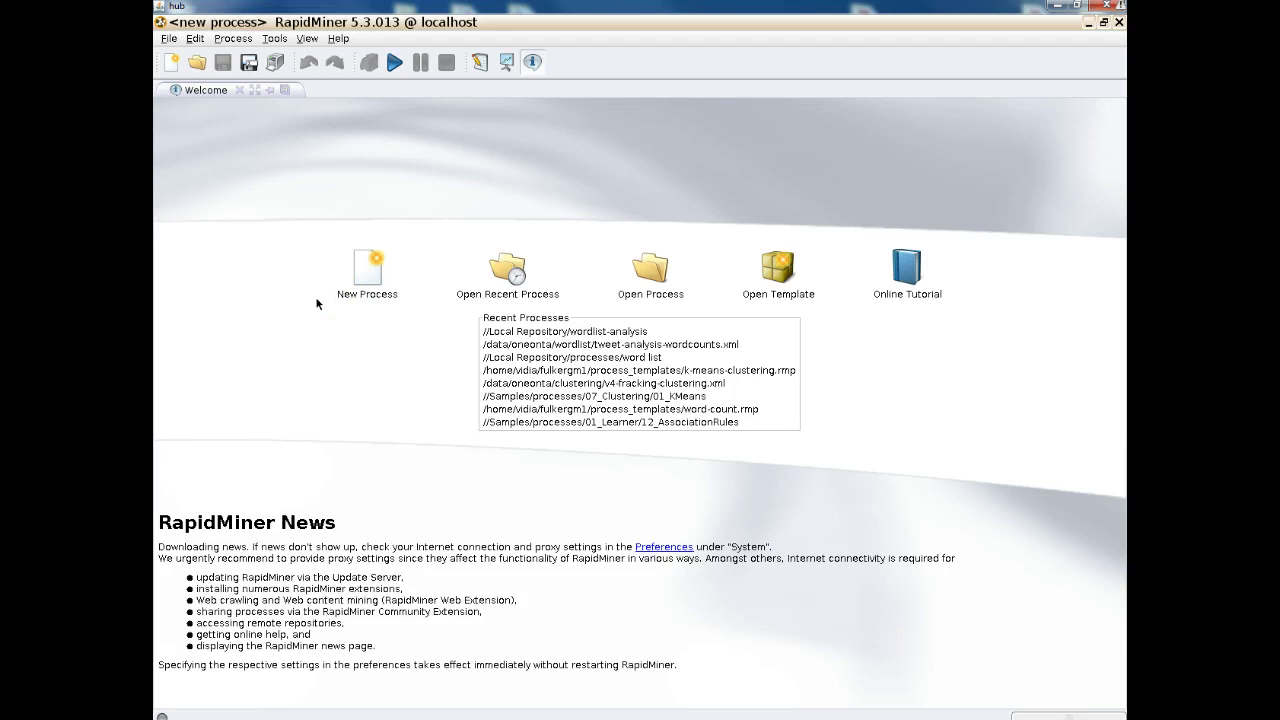
{"action": "left_click", "coordinate": [386, 373]}
{"action": "left_click", "coordinate": [268, 354]}
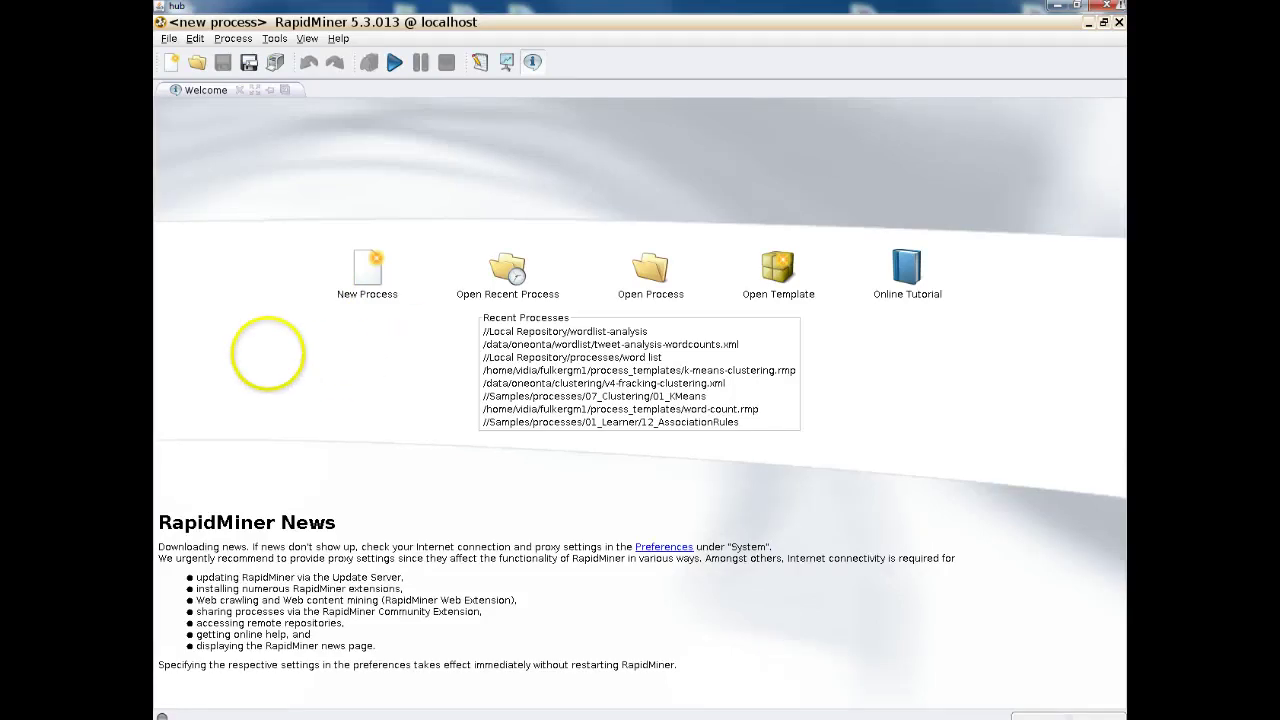
Start importing a process and browse from the root directory to the /data/oneonta/wordlist folder
{"action": "left_click", "coordinate": [166, 40]}
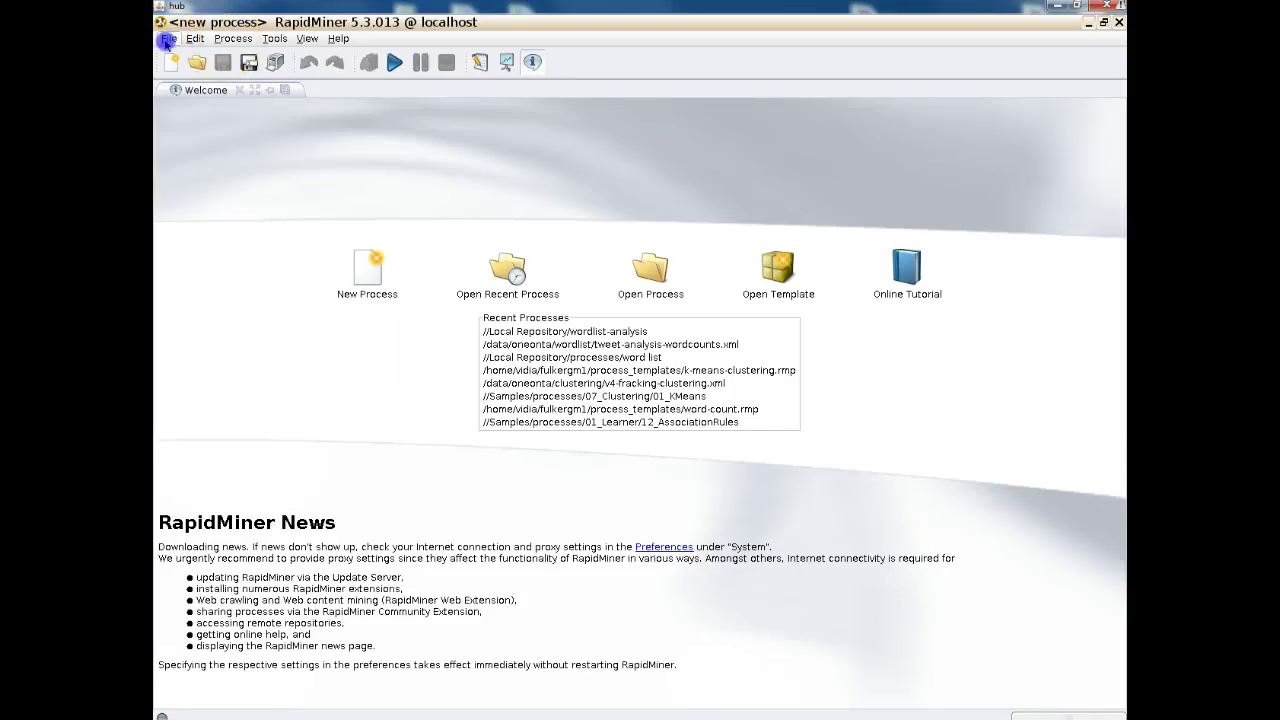
{"action": "left_click", "coordinate": [194, 89]}
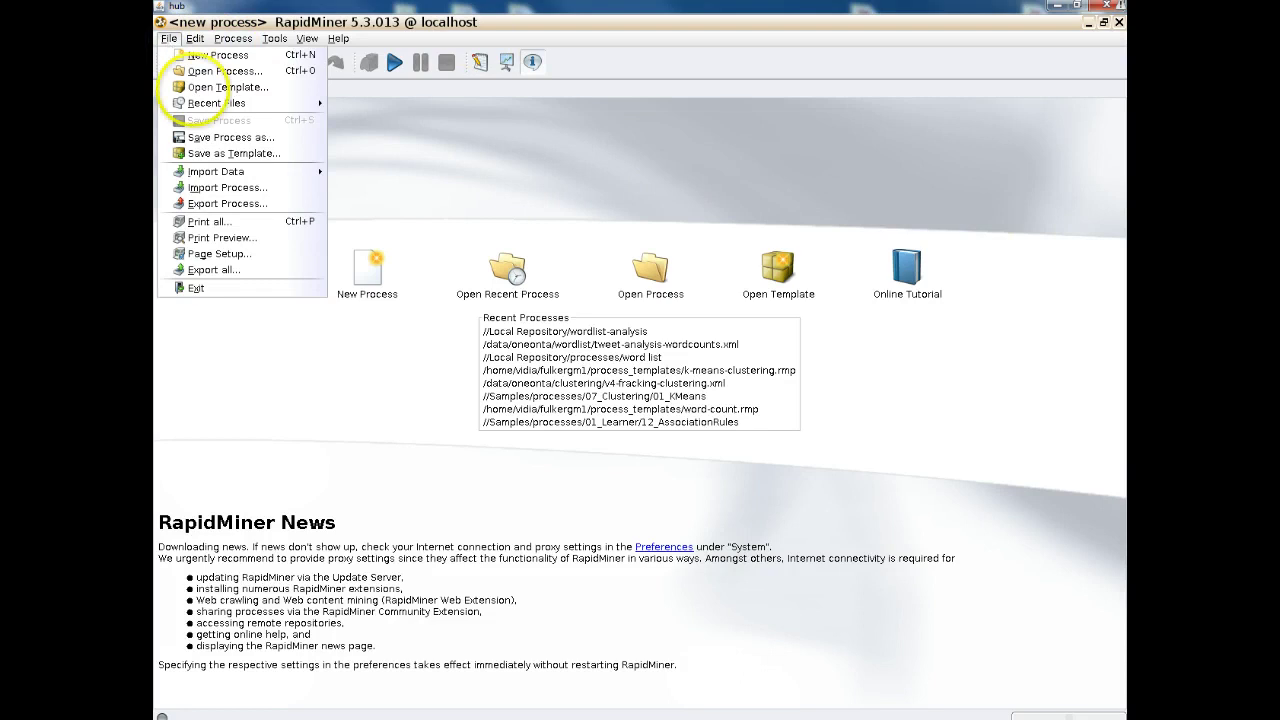
{"action": "left_click", "coordinate": [236, 188]}
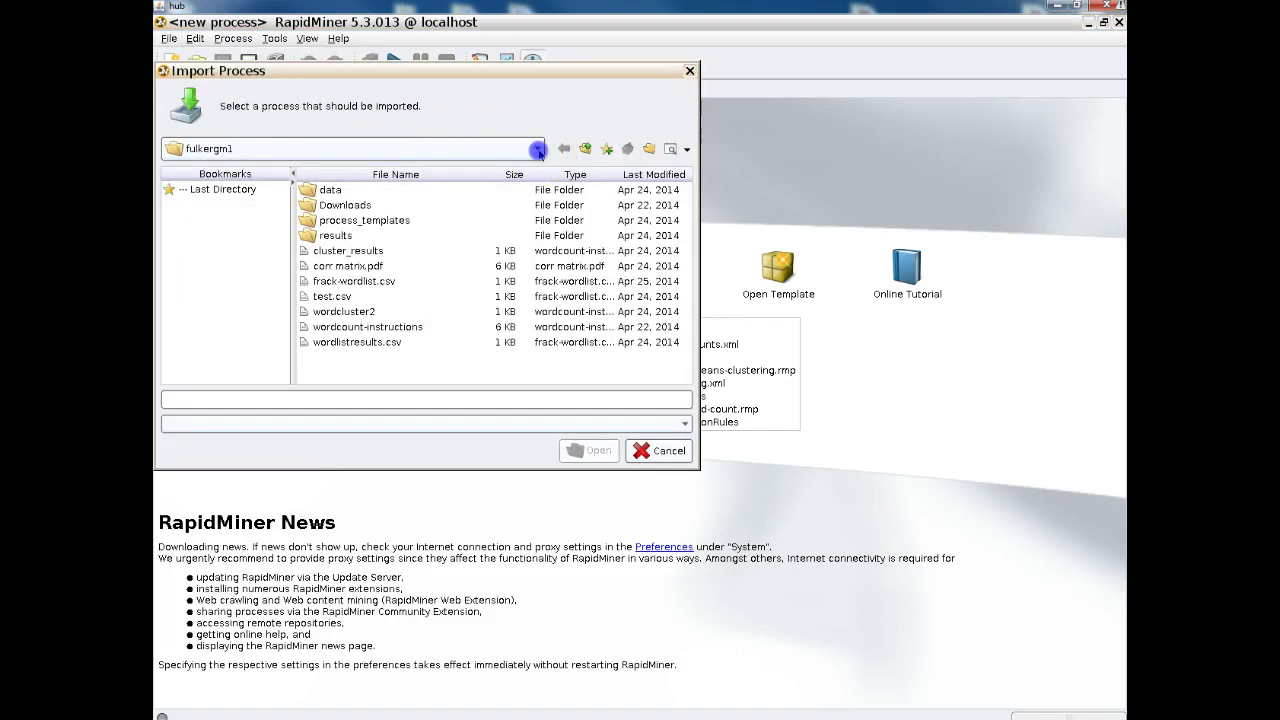
{"action": "left_click", "coordinate": [537, 148]}
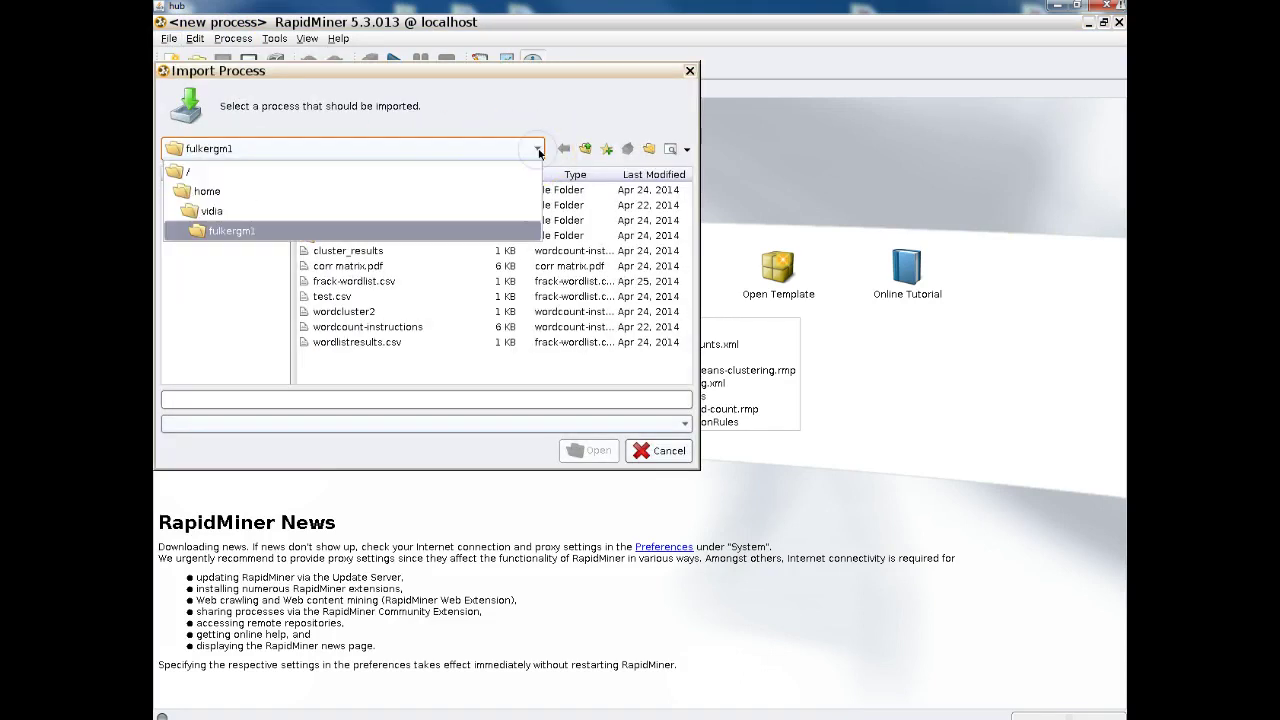
{"action": "left_click", "coordinate": [193, 171]}
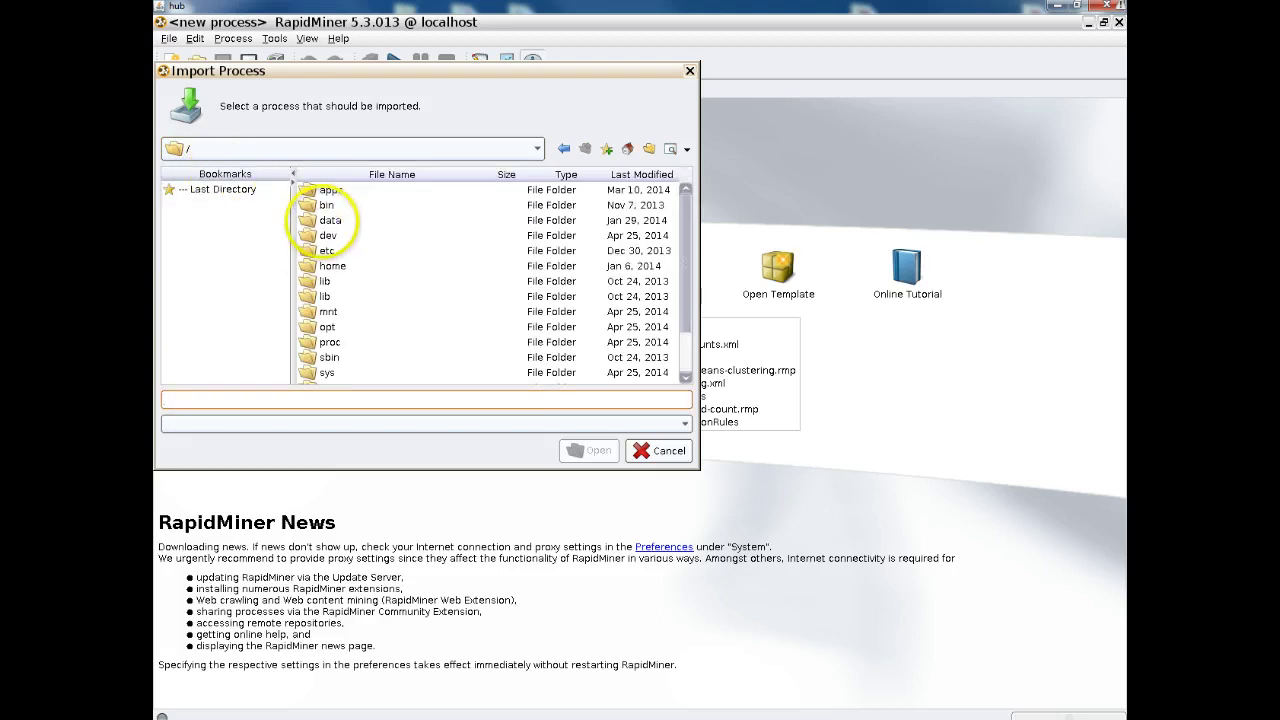
{"action": "double_click", "coordinate": [329, 221]}
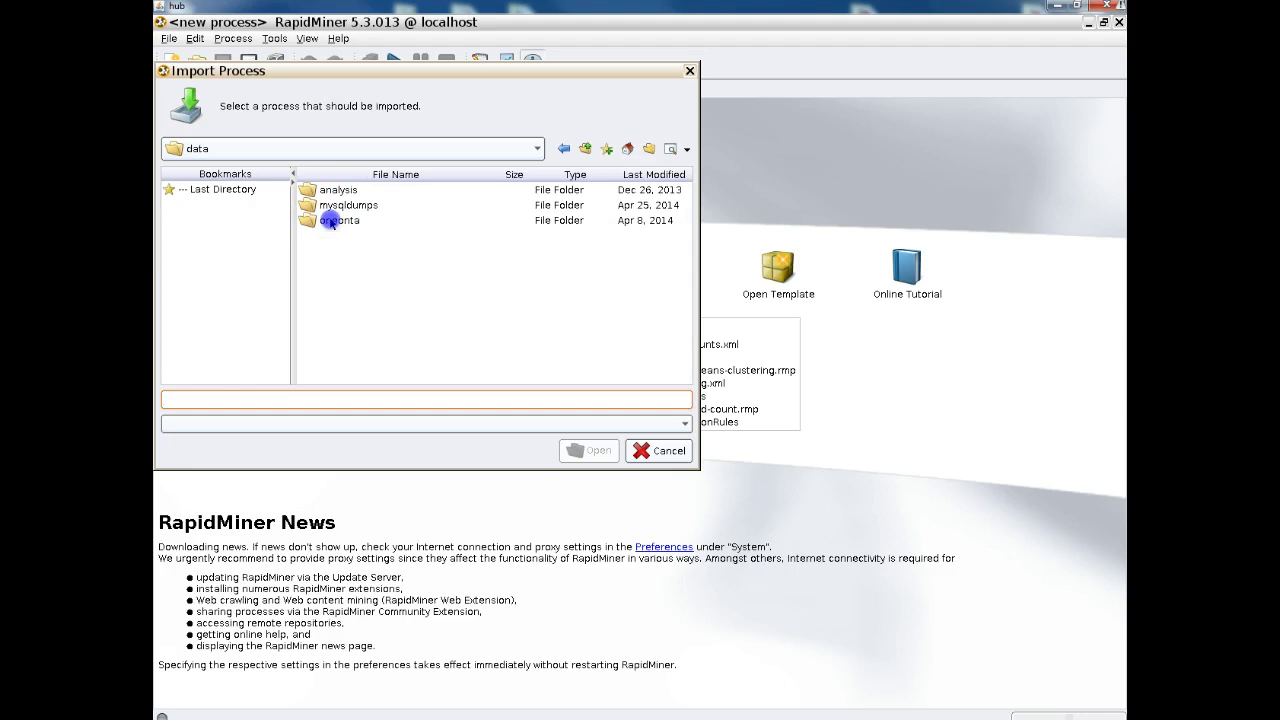
{"action": "double_click", "coordinate": [331, 222]}
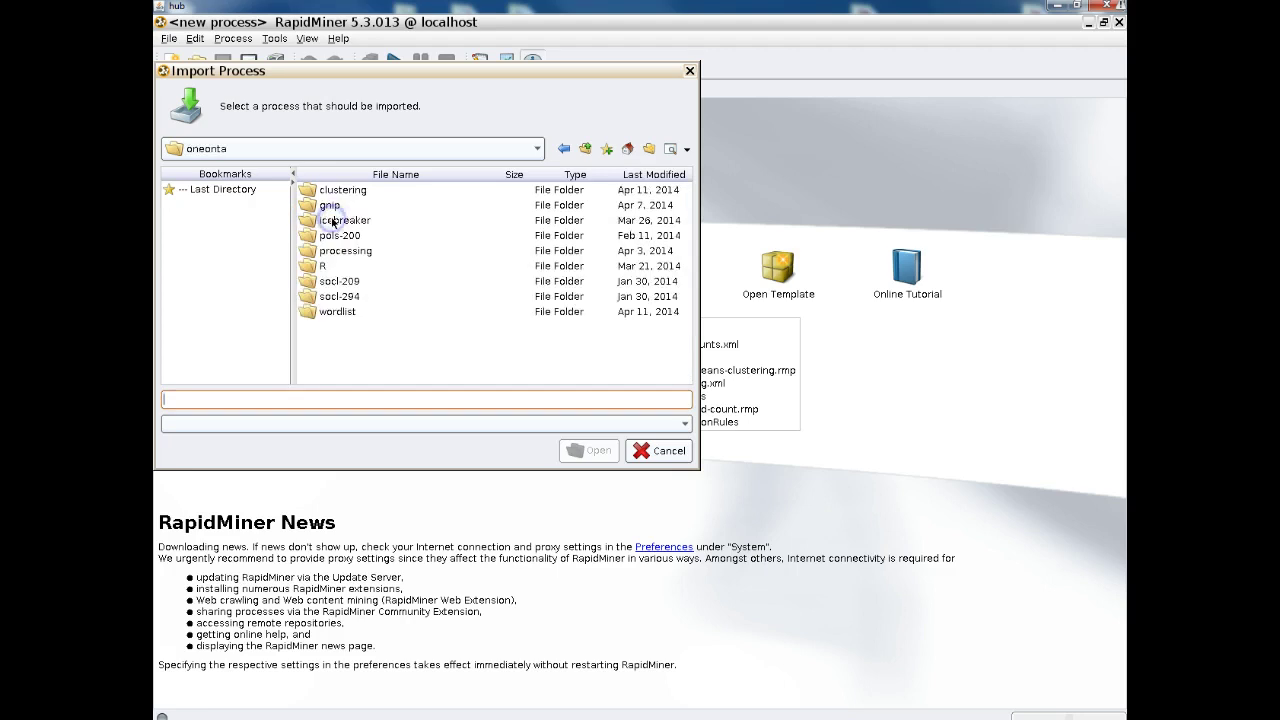
{"action": "left_click", "coordinate": [345, 313]}
{"action": "double_click", "coordinate": [344, 314]}
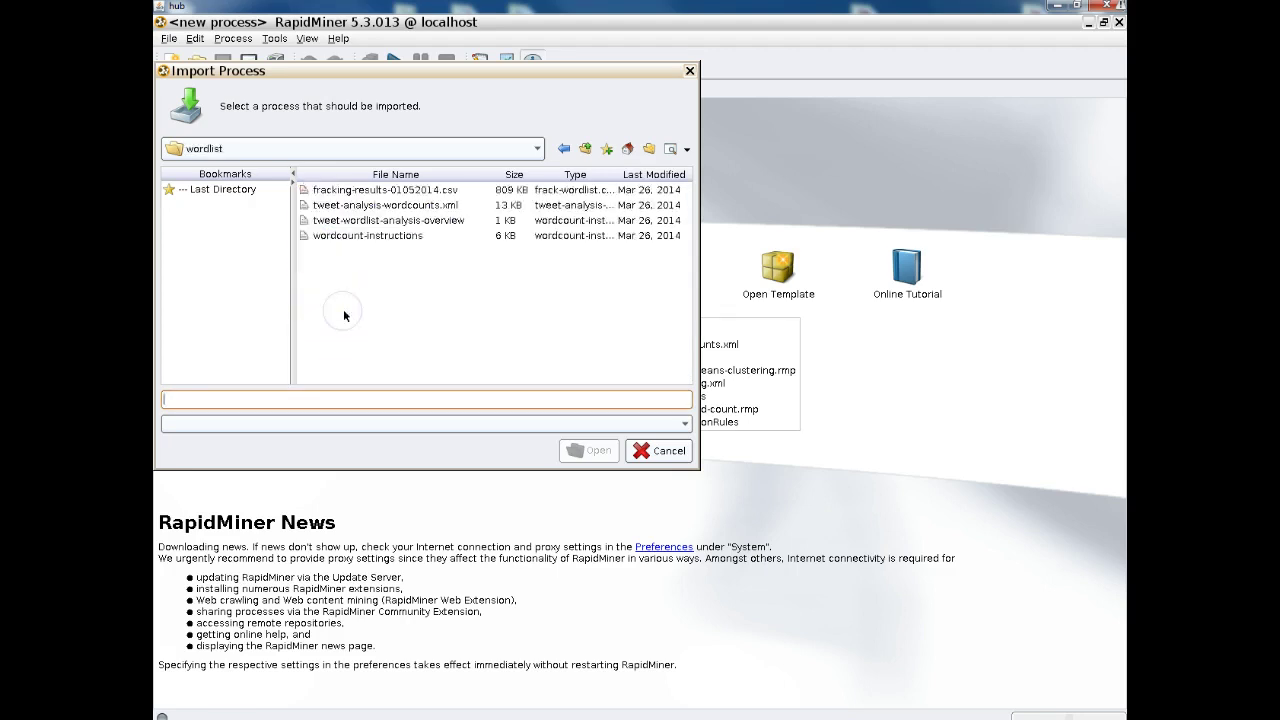
Import the process file tweet-analysis-wordcounts.xml and dismiss its process information
{"action": "left_click", "coordinate": [333, 255]}
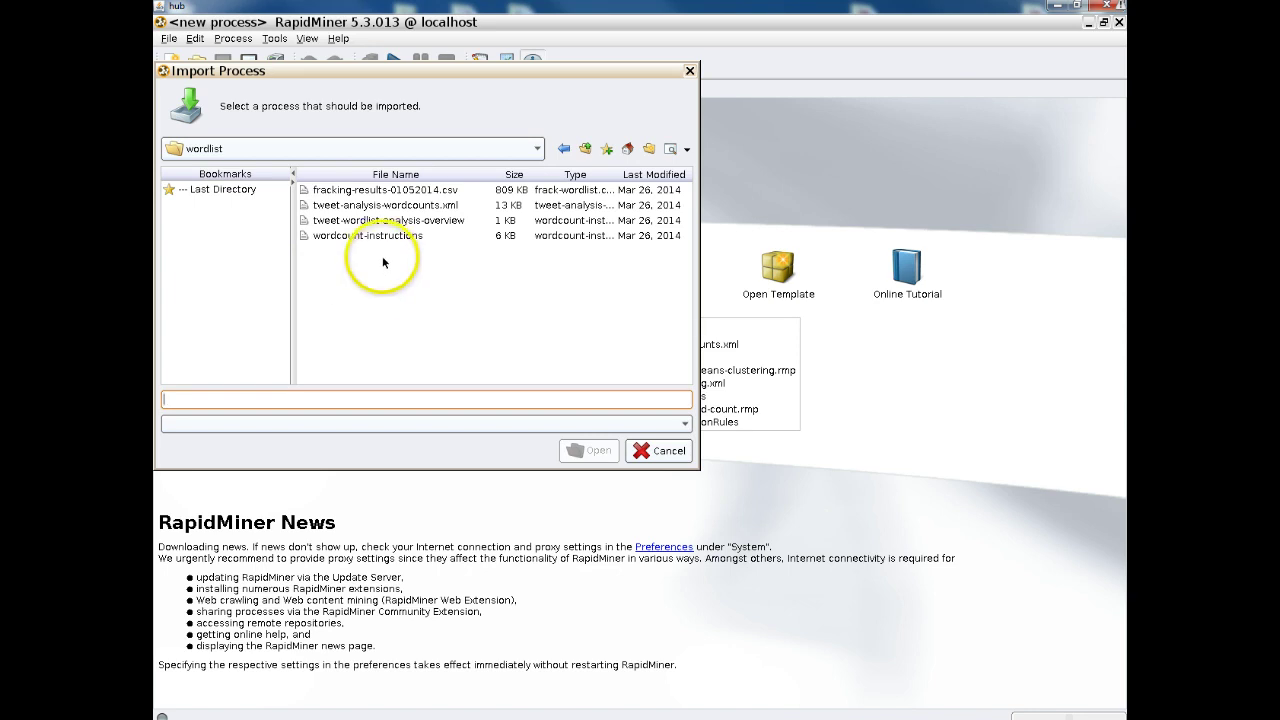
{"action": "left_click", "coordinate": [411, 207]}
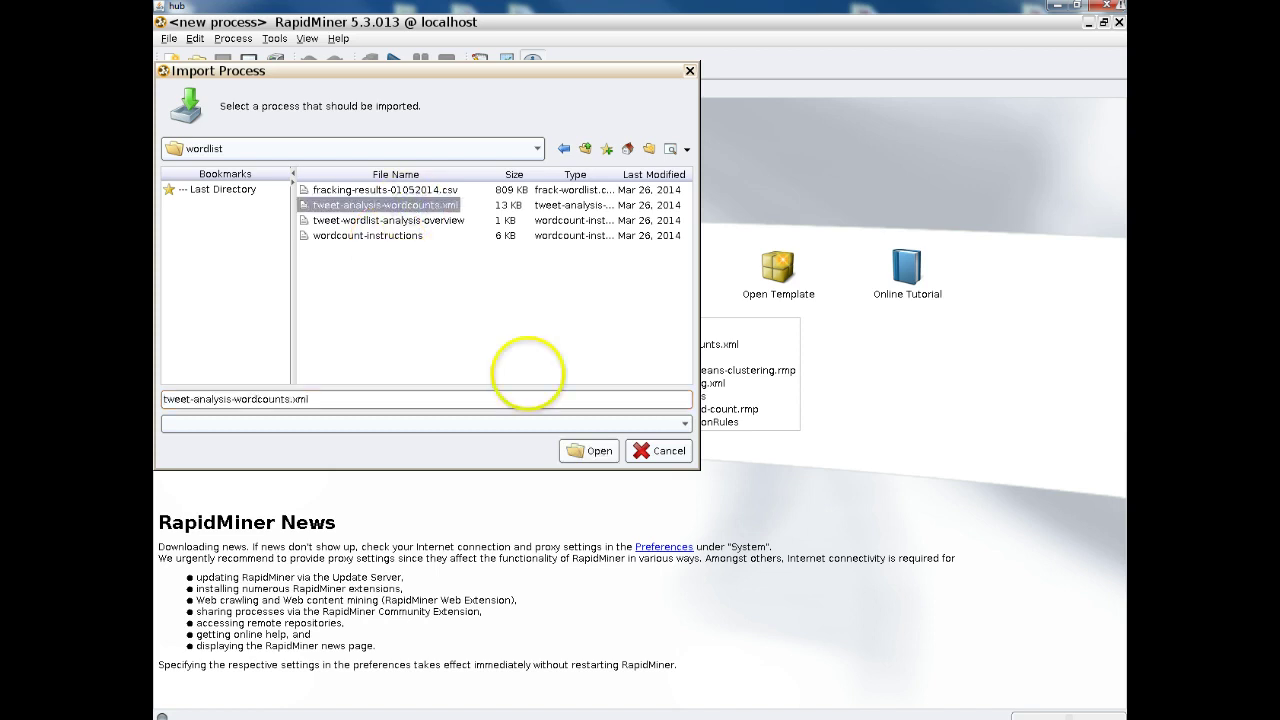
{"action": "left_click", "coordinate": [590, 452]}
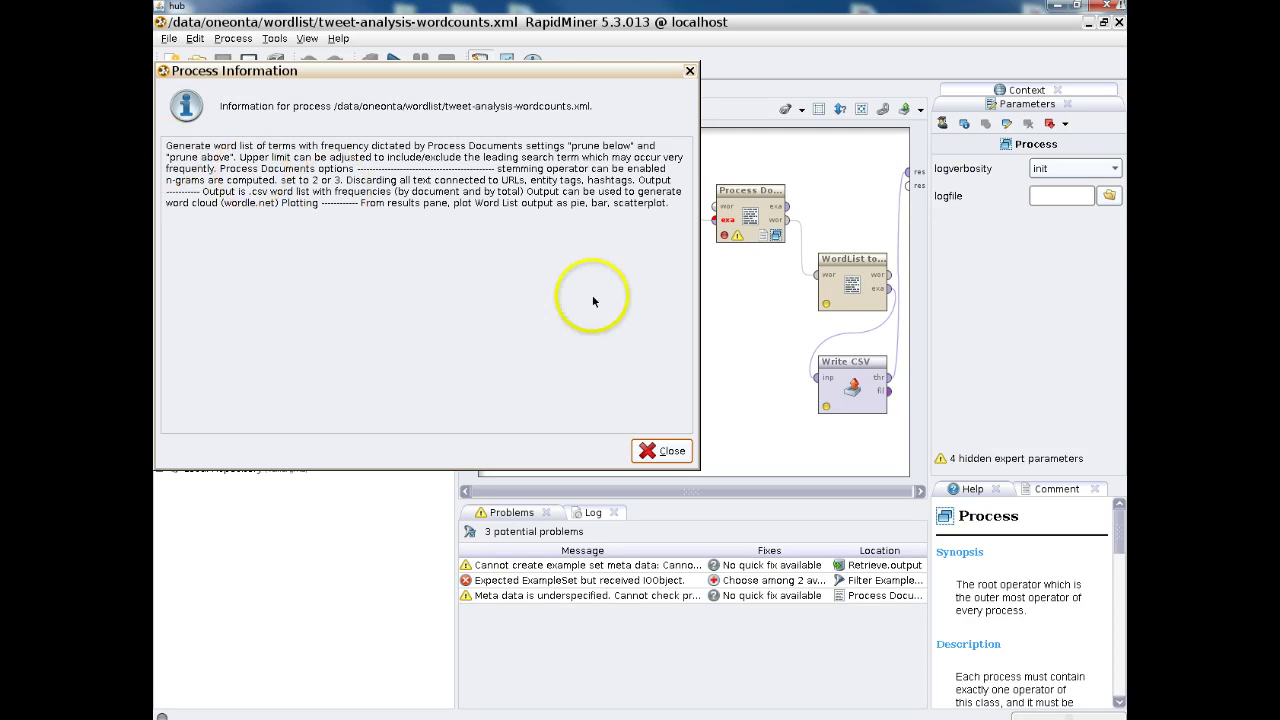
{"action": "left_click", "coordinate": [664, 451]}
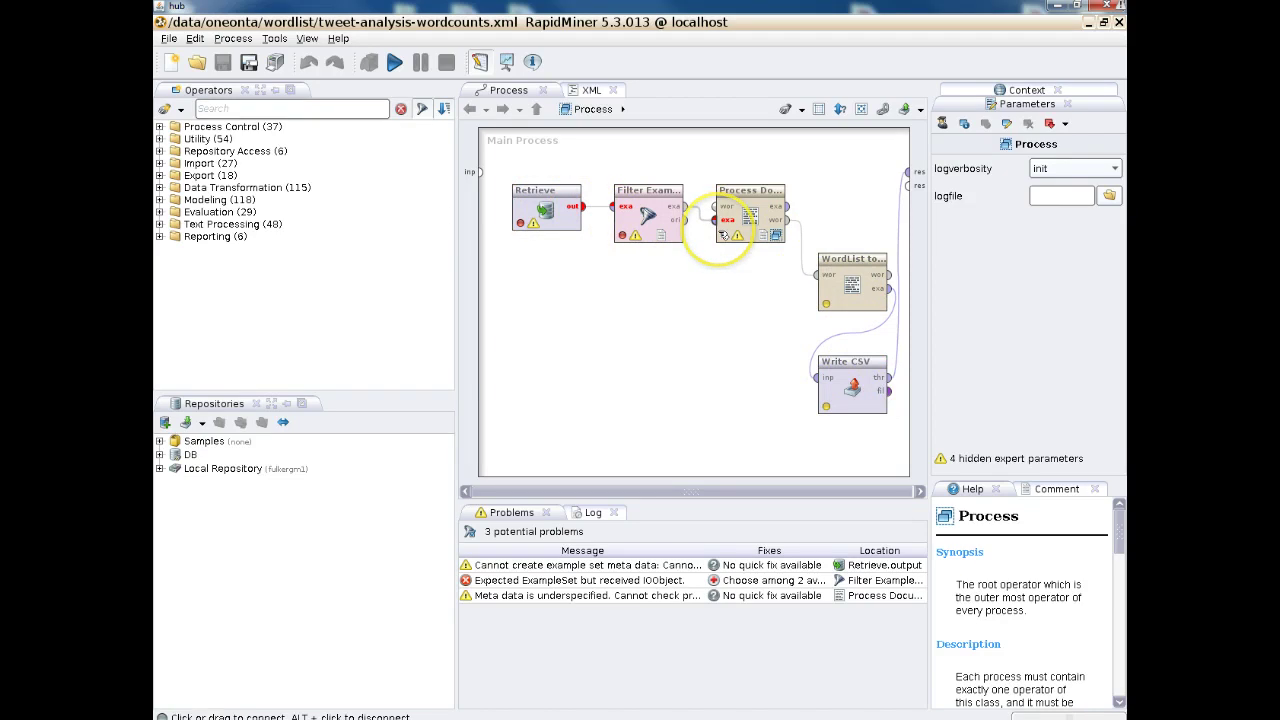
Store the imported process in the Local Repository under the name wordlist
{"action": "mouse_move", "coordinate": [722, 234]}
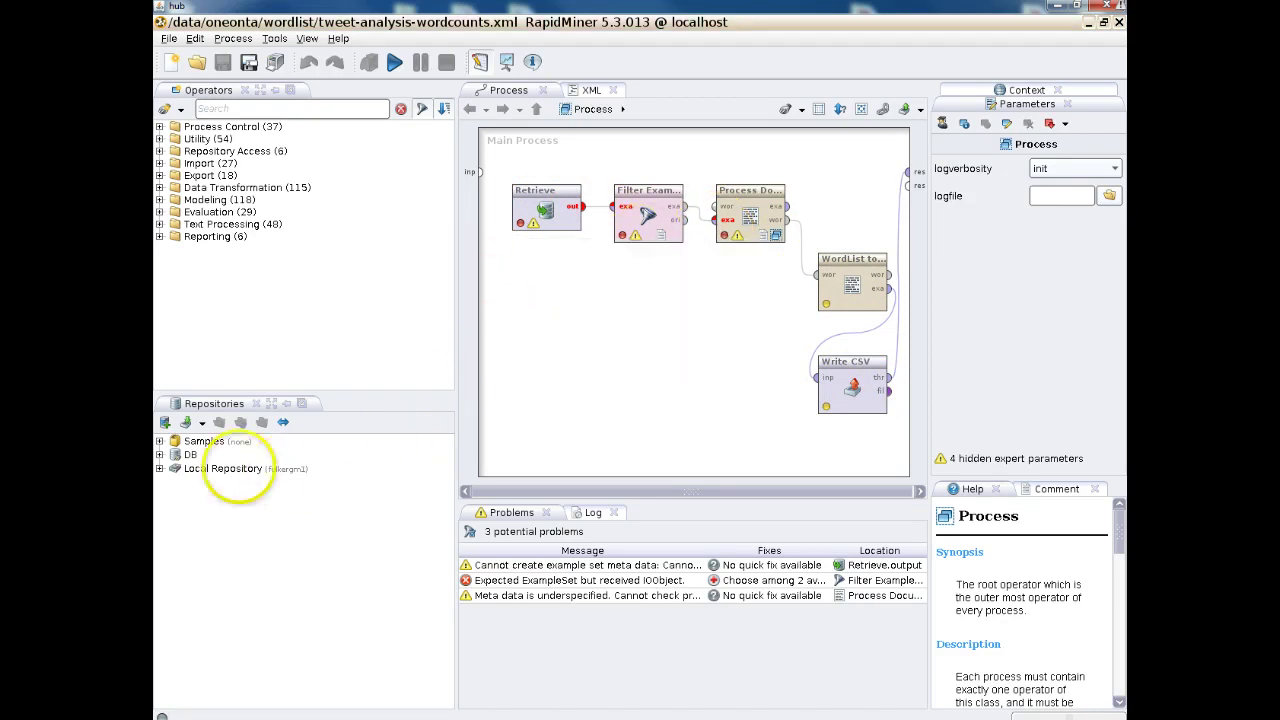
{"action": "left_click", "coordinate": [215, 469]}
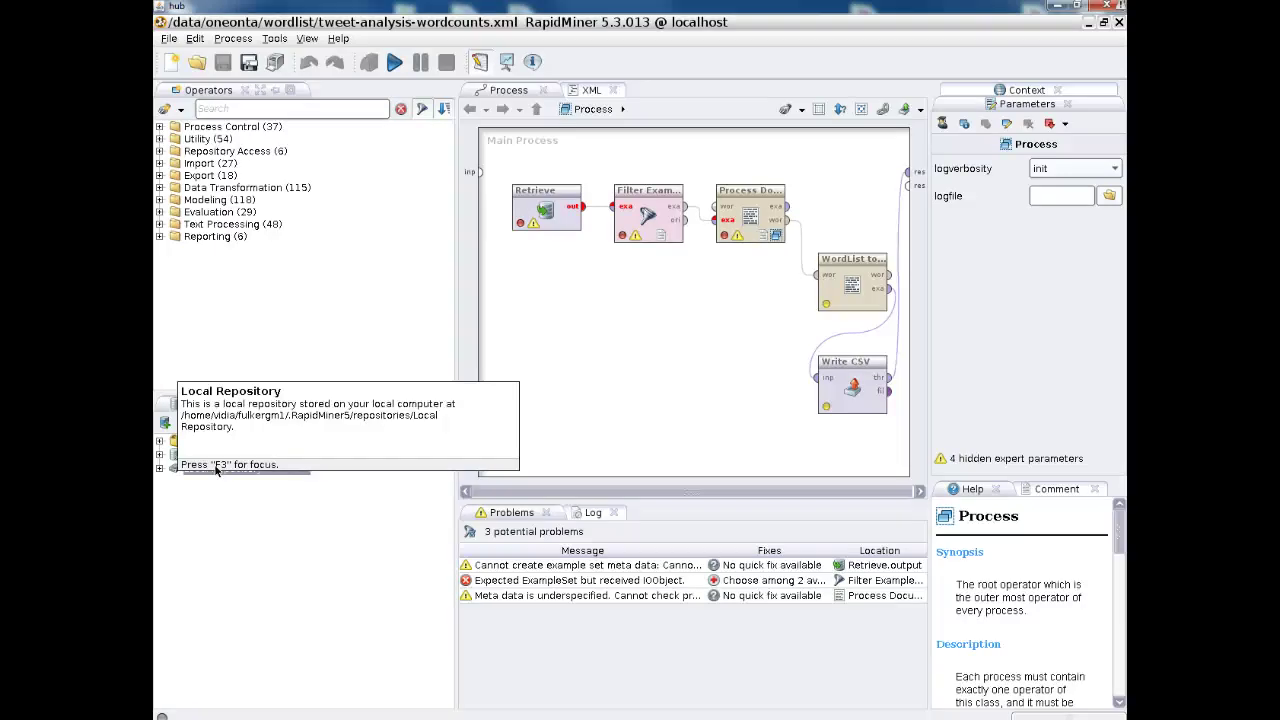
{"action": "left_click", "coordinate": [216, 469]}
{"action": "right_click", "coordinate": [266, 469]}
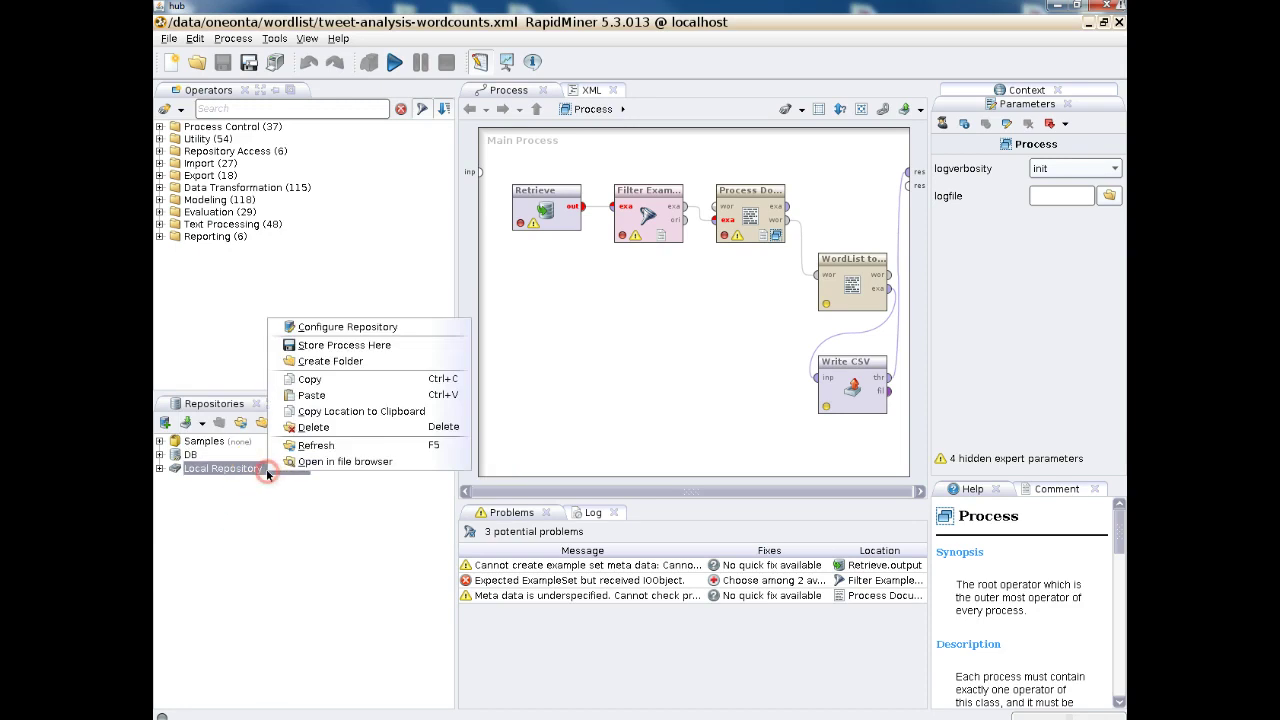
{"action": "left_click", "coordinate": [366, 347]}
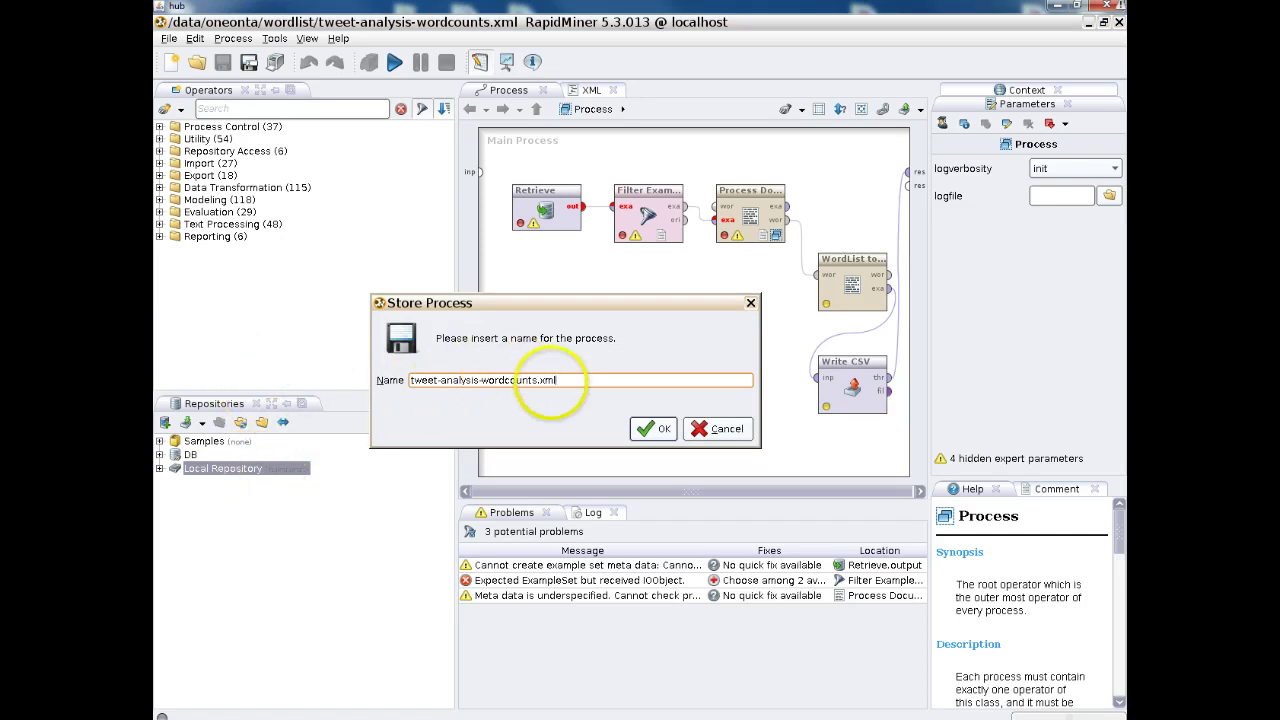
{"action": "left_click", "coordinate": [572, 378]}
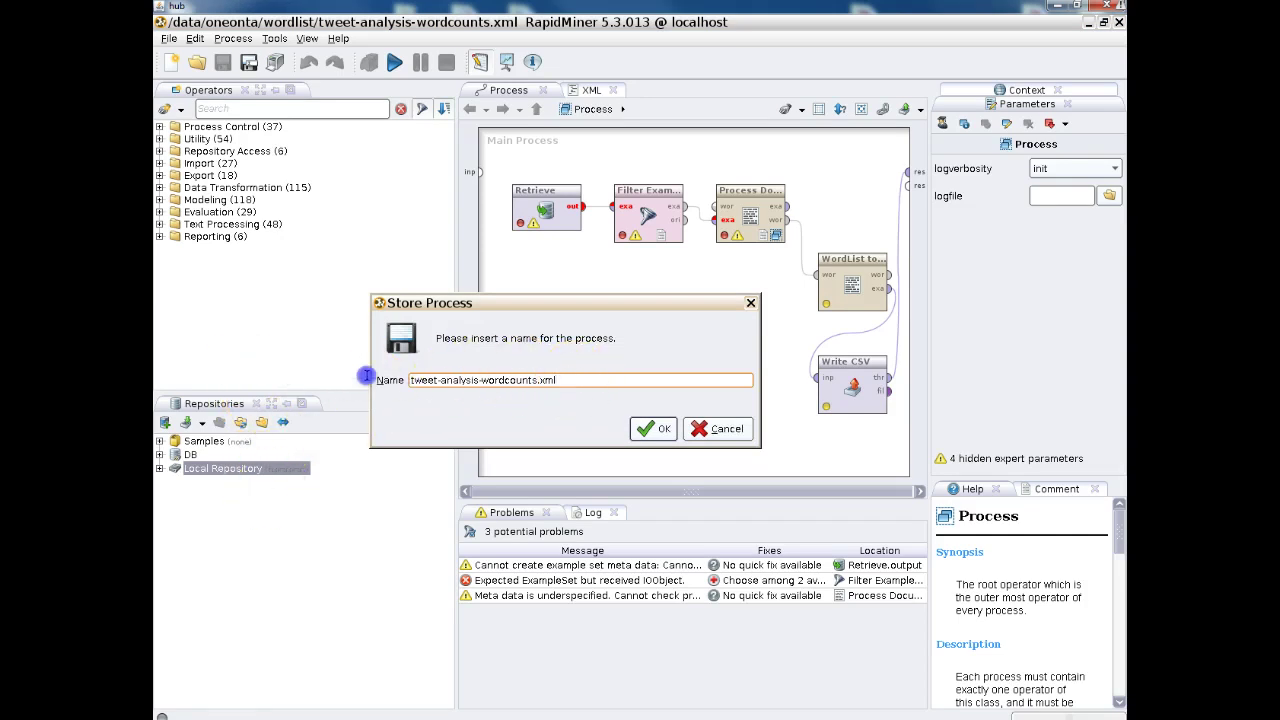
{"action": "key", "text": "ctrl+a"}
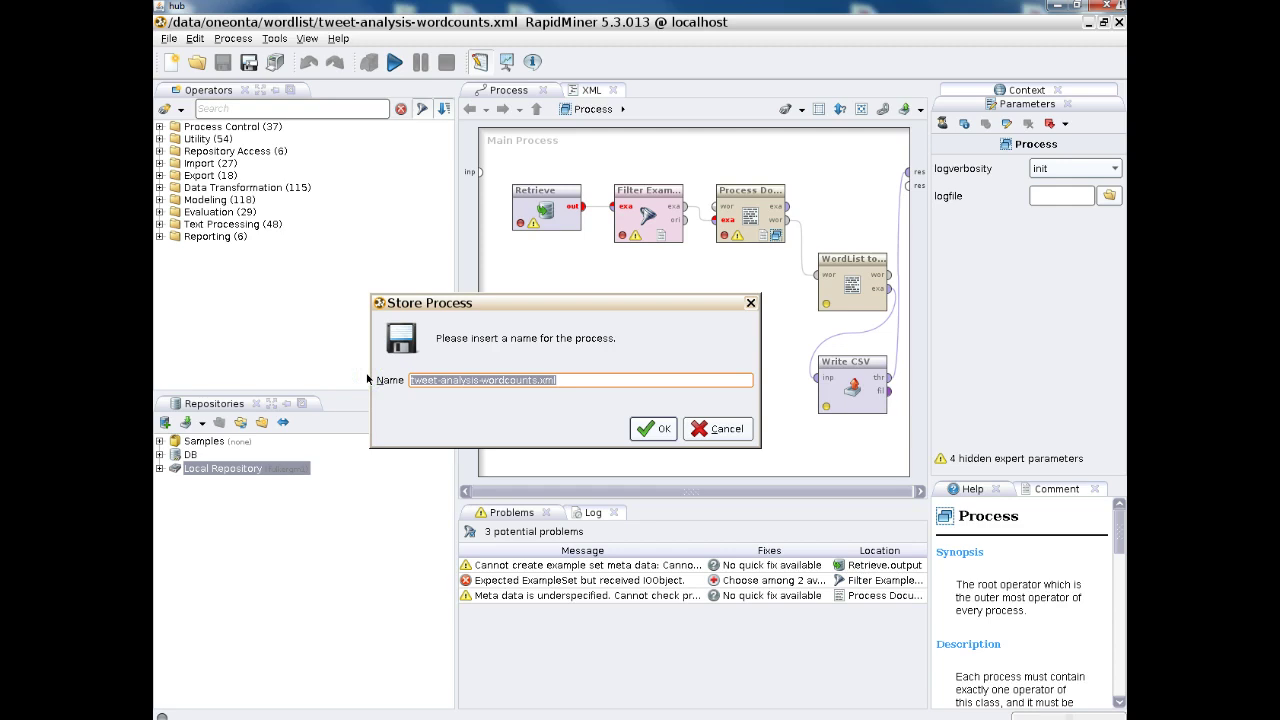
{"action": "type", "text": "wordlist"}
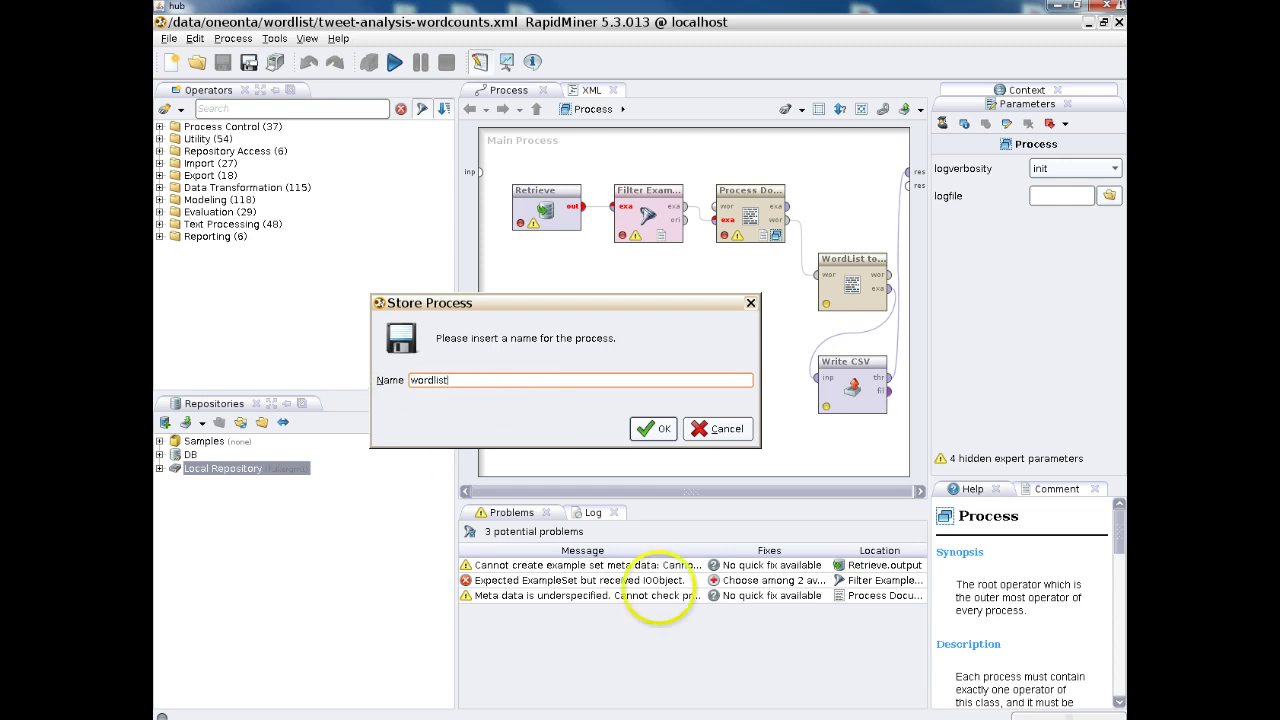
{"action": "left_click", "coordinate": [652, 428]}
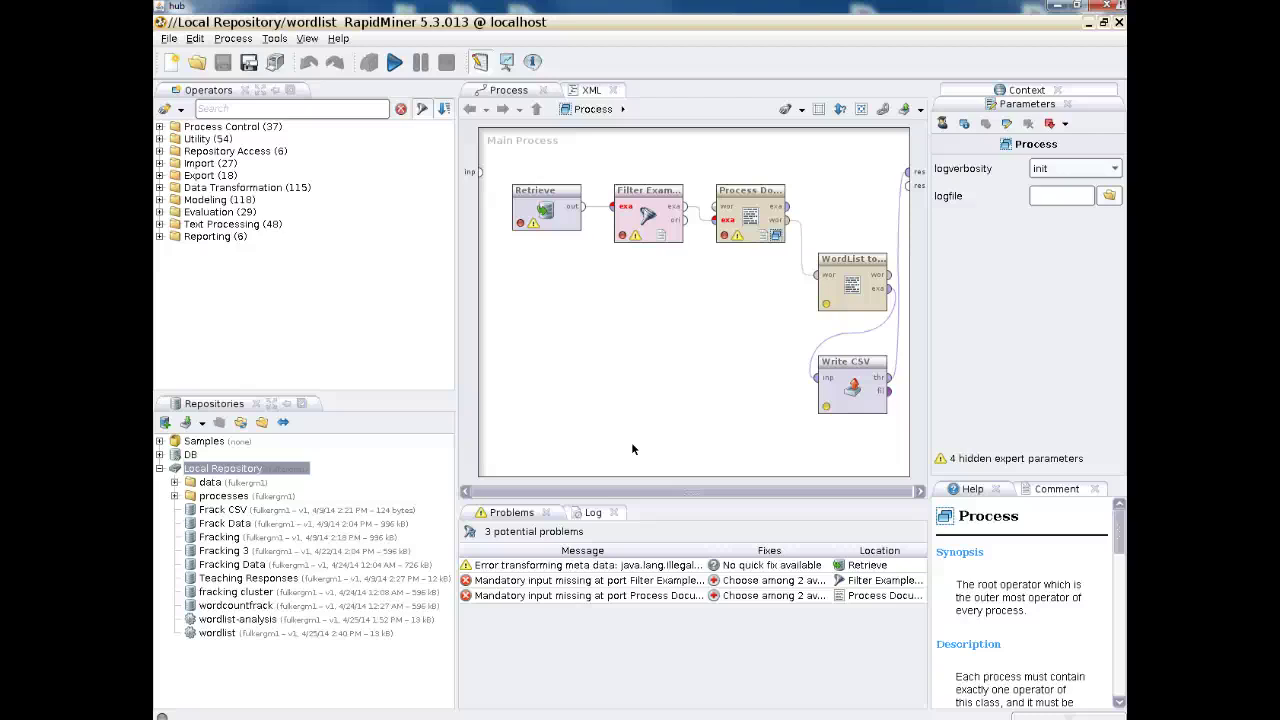
{"action": "left_click", "coordinate": [648, 433]}
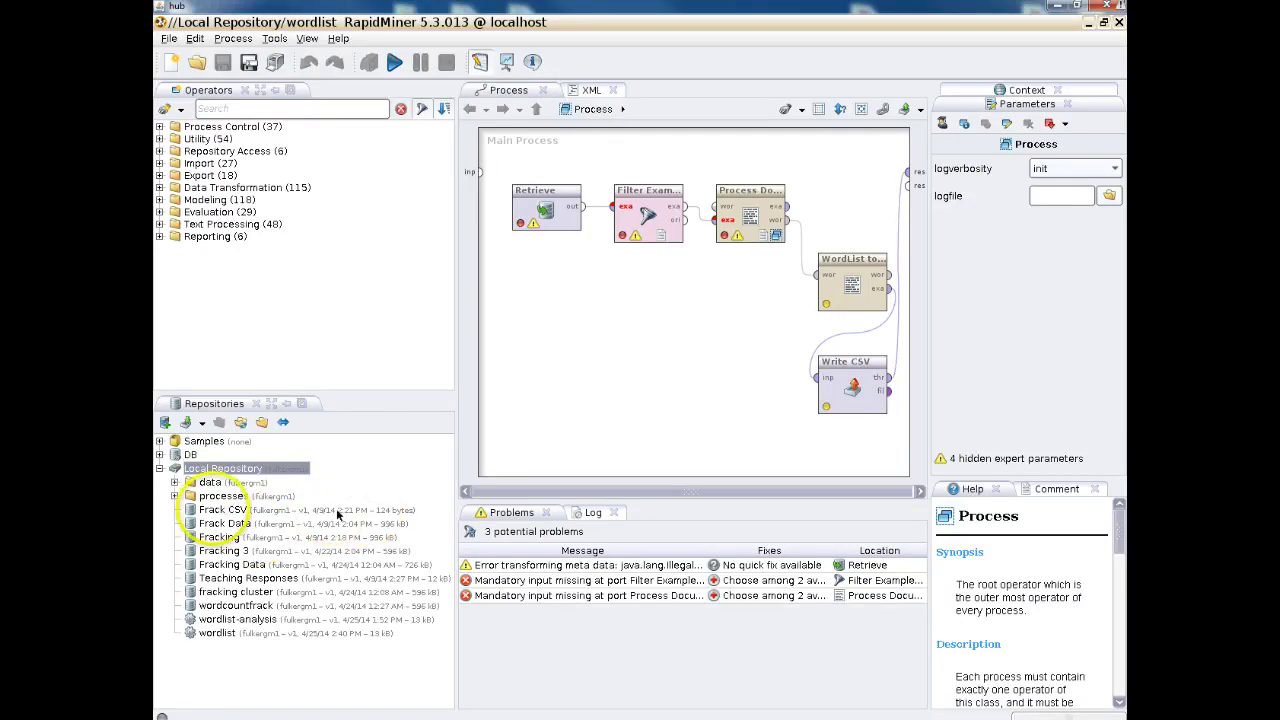
Start importing a CSV file and browse from the root directory to the /data/oneonta/wordlist folder
{"action": "left_click", "coordinate": [204, 424]}
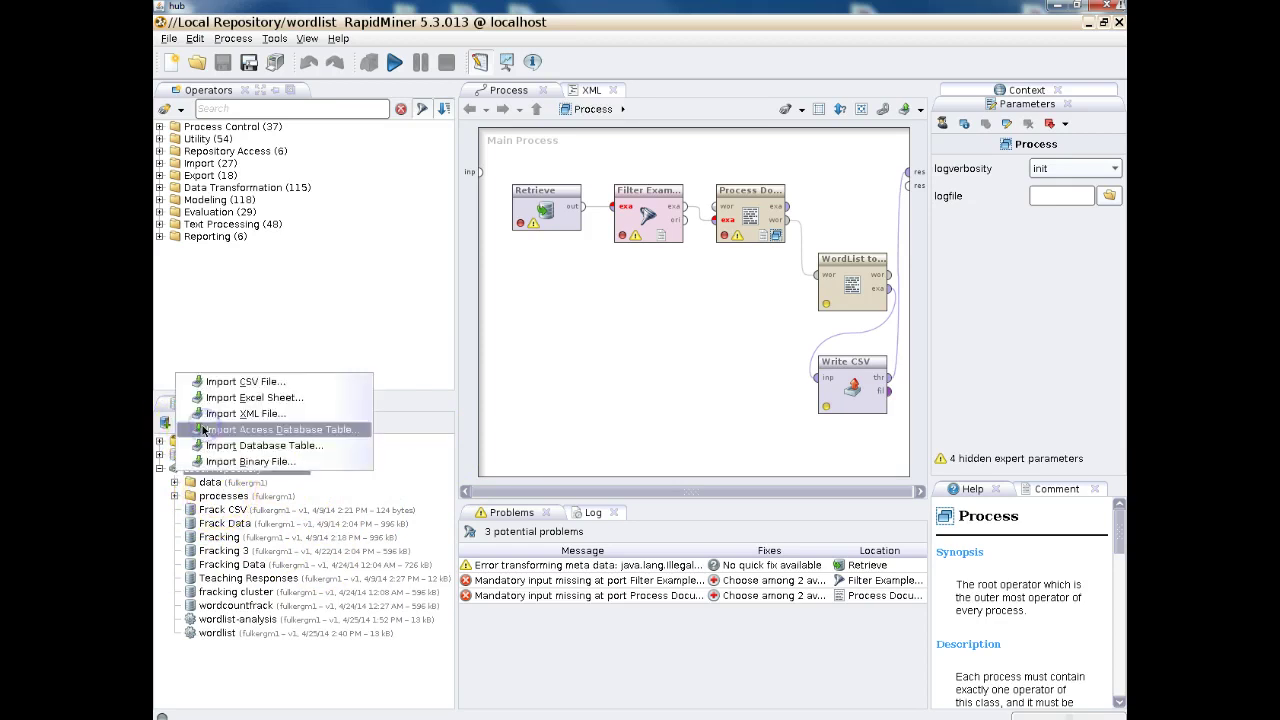
{"action": "left_click", "coordinate": [232, 382]}
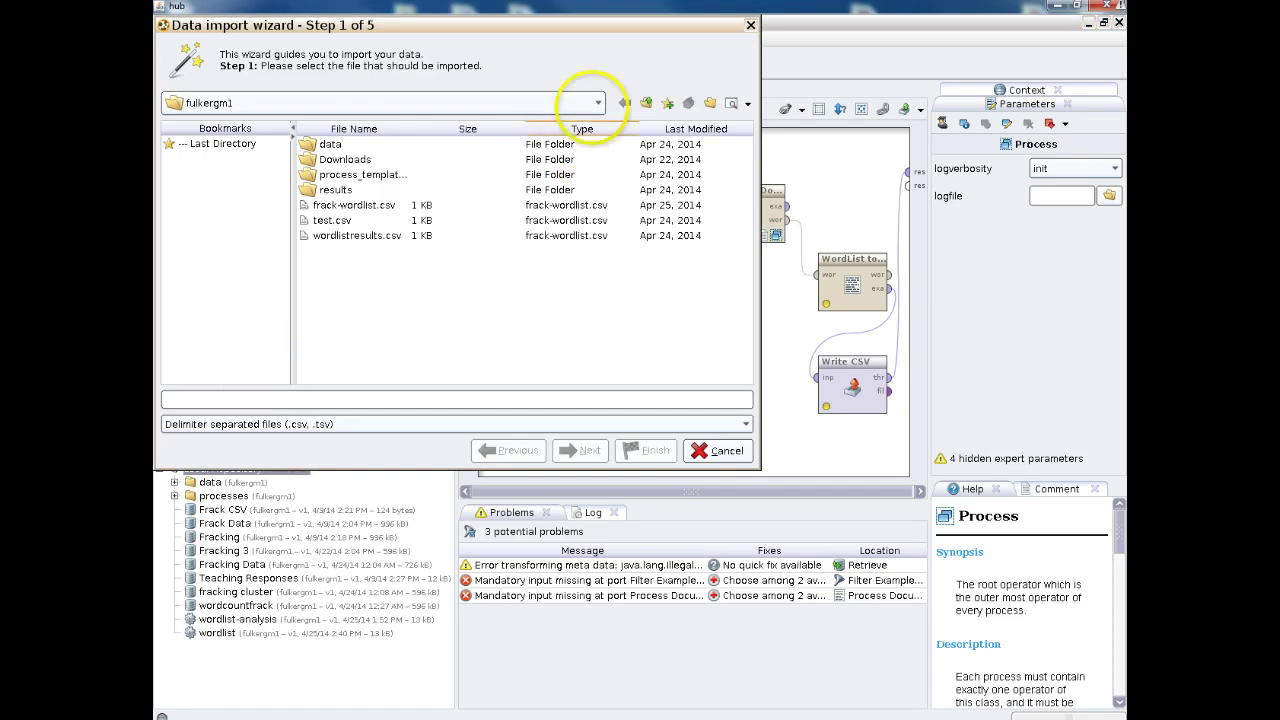
{"action": "left_click", "coordinate": [598, 103]}
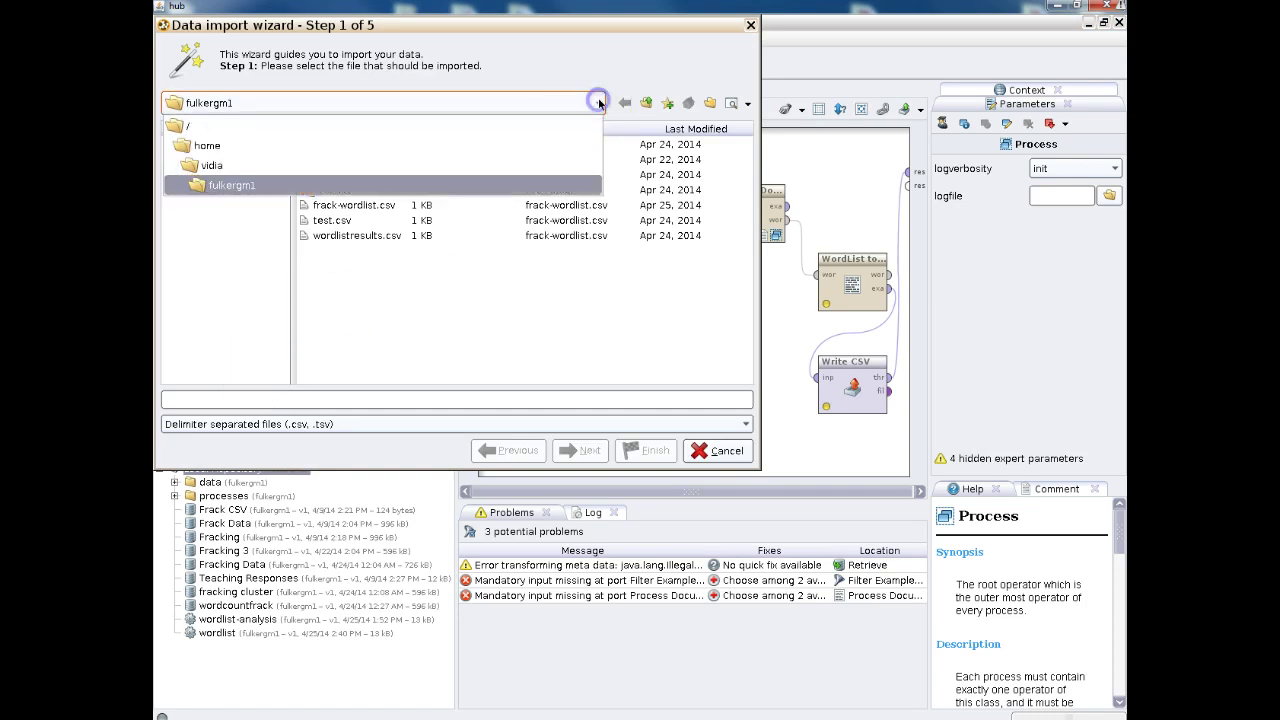
{"action": "left_click", "coordinate": [290, 125]}
{"action": "double_click", "coordinate": [325, 174]}
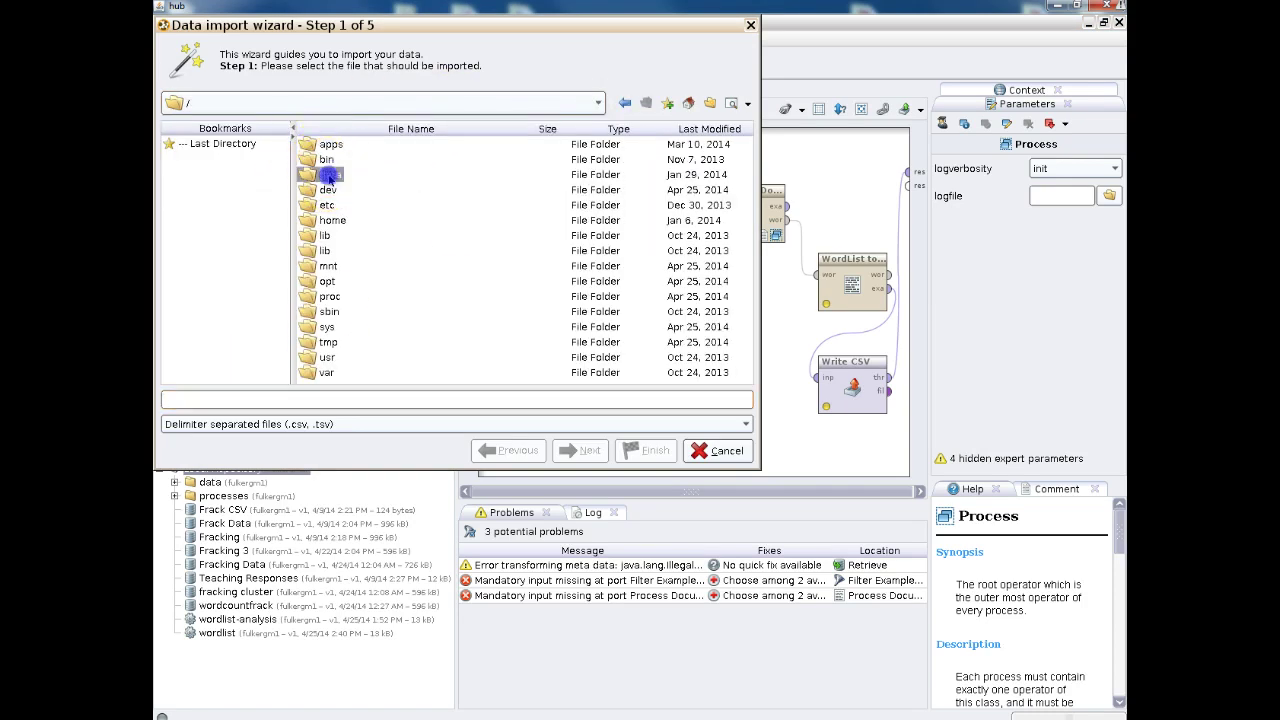
{"action": "left_click", "coordinate": [329, 177]}
{"action": "double_click", "coordinate": [329, 177]}
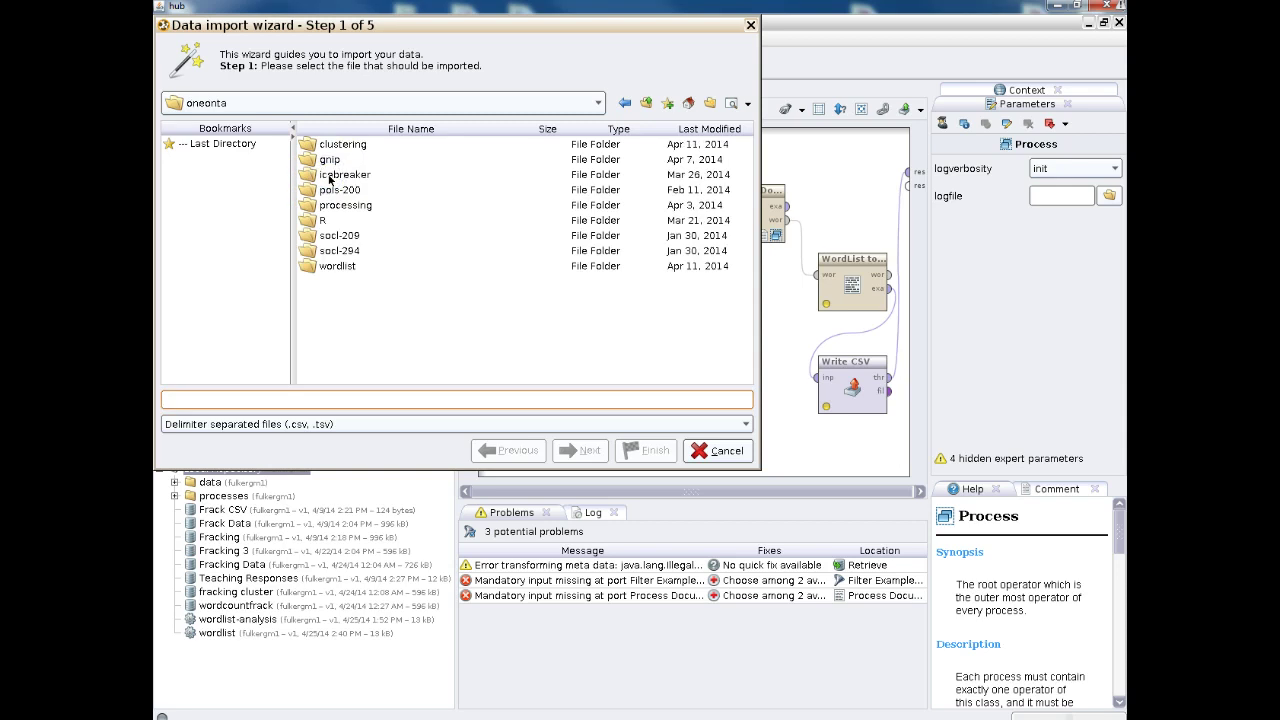
{"action": "double_click", "coordinate": [337, 266]}
Choose fracking-results-01052014.csv as the file to import and continue to the parsing settings
{"action": "left_click", "coordinate": [375, 175]}
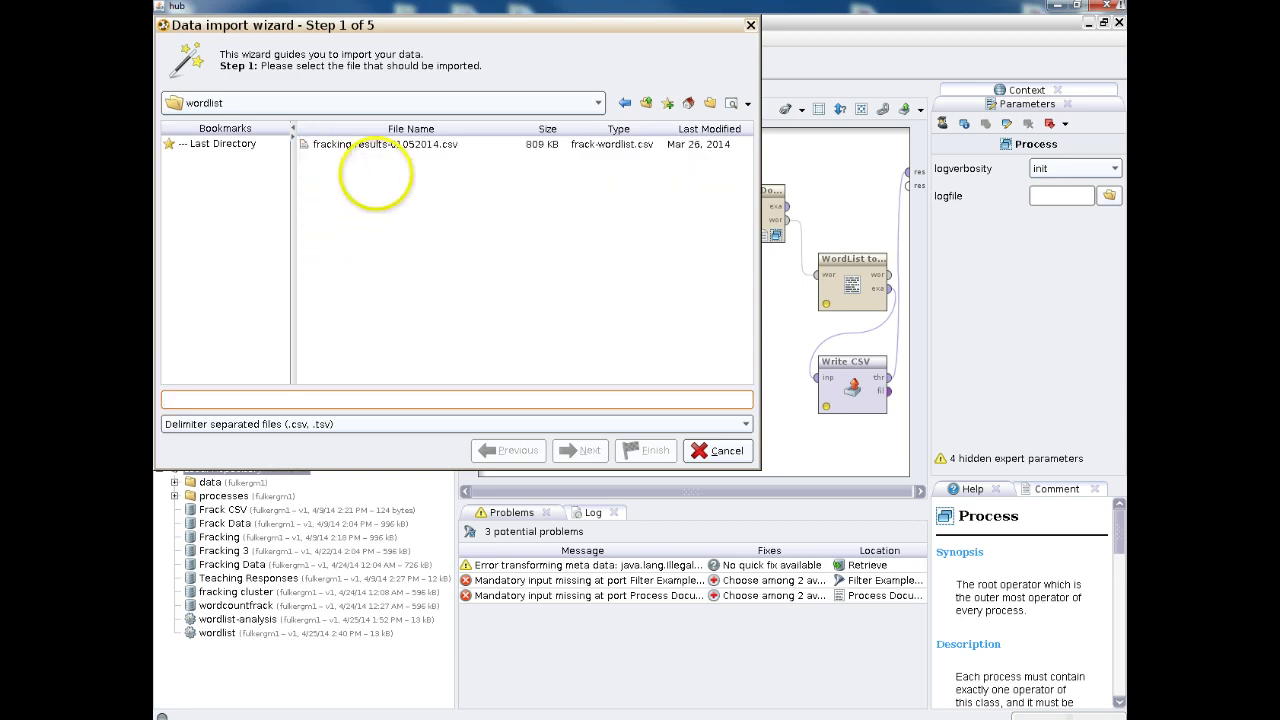
{"action": "left_click", "coordinate": [400, 146]}
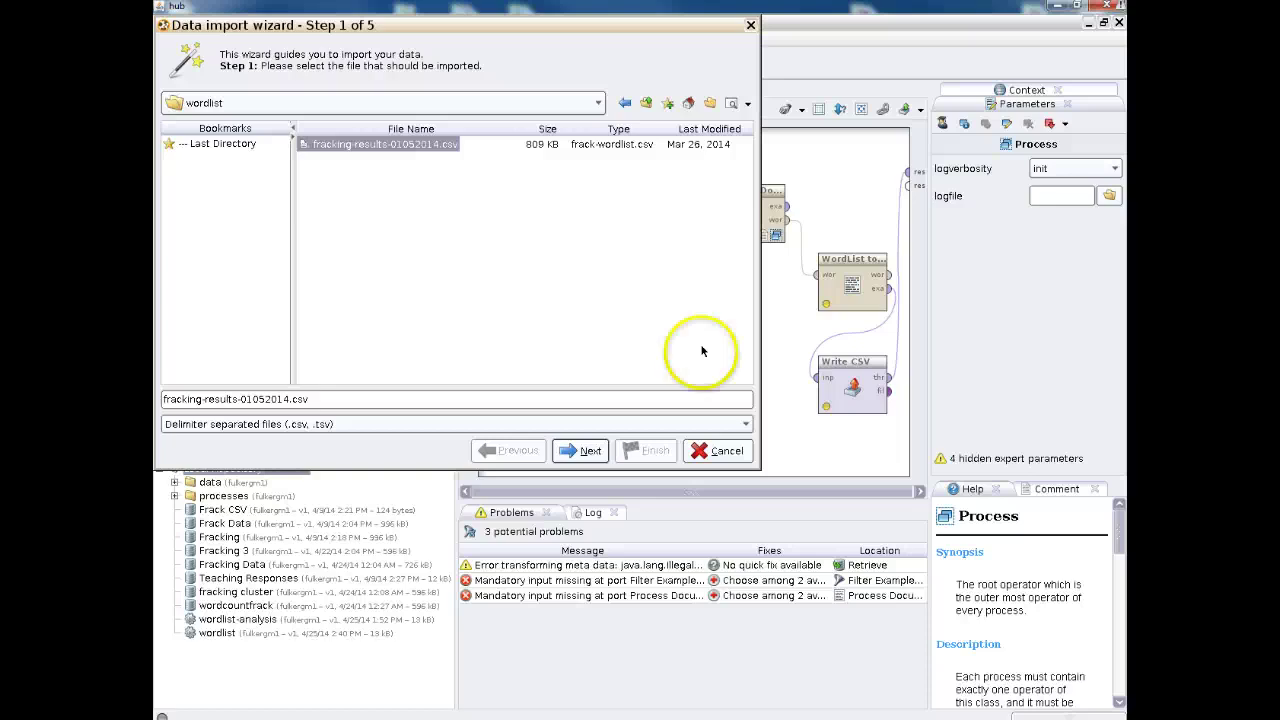
{"action": "left_click", "coordinate": [580, 451]}
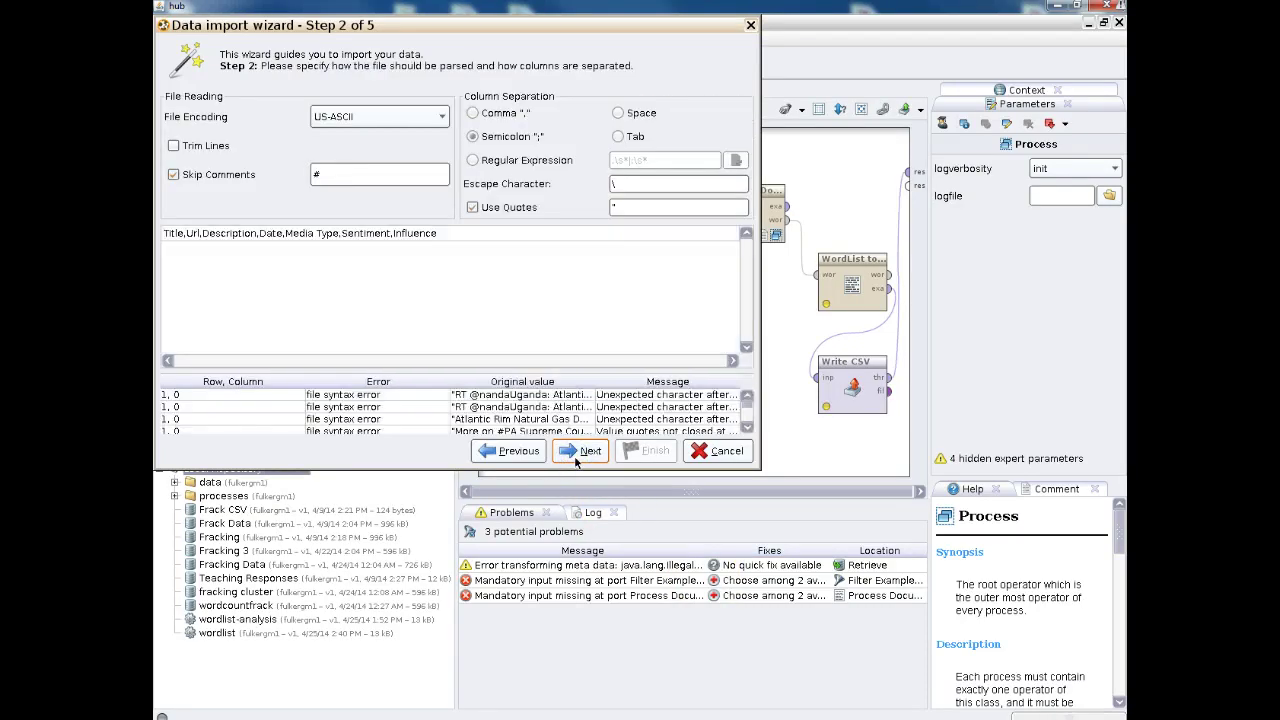
Turn off skipping of comments, set the comma as column separator and accept the parsing settings
{"action": "left_click", "coordinate": [174, 175]}
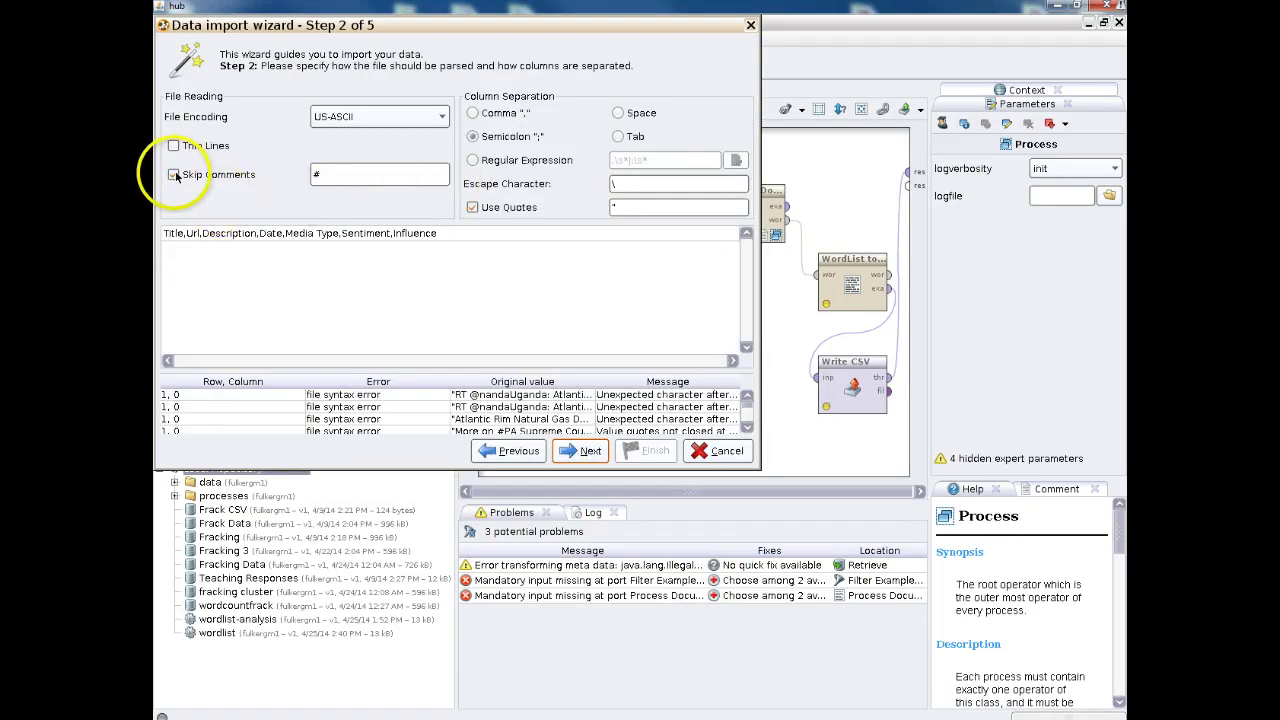
{"action": "left_click", "coordinate": [197, 175]}
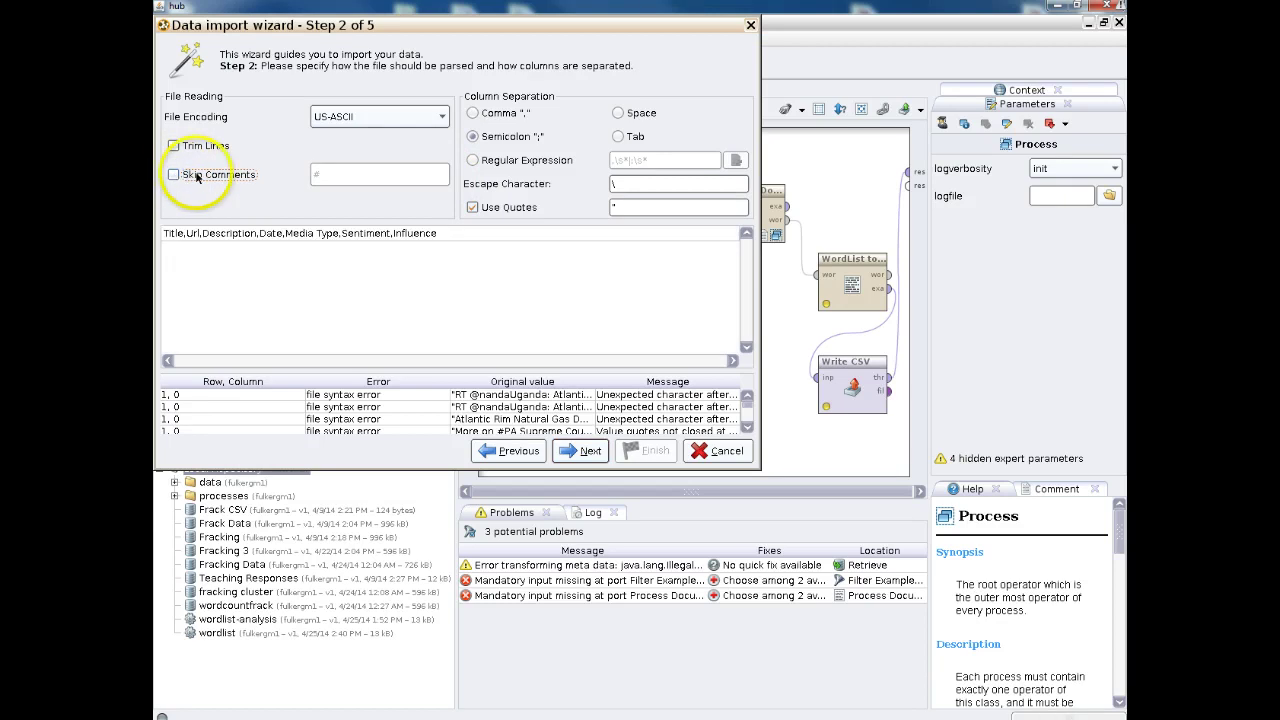
{"action": "left_click", "coordinate": [474, 113]}
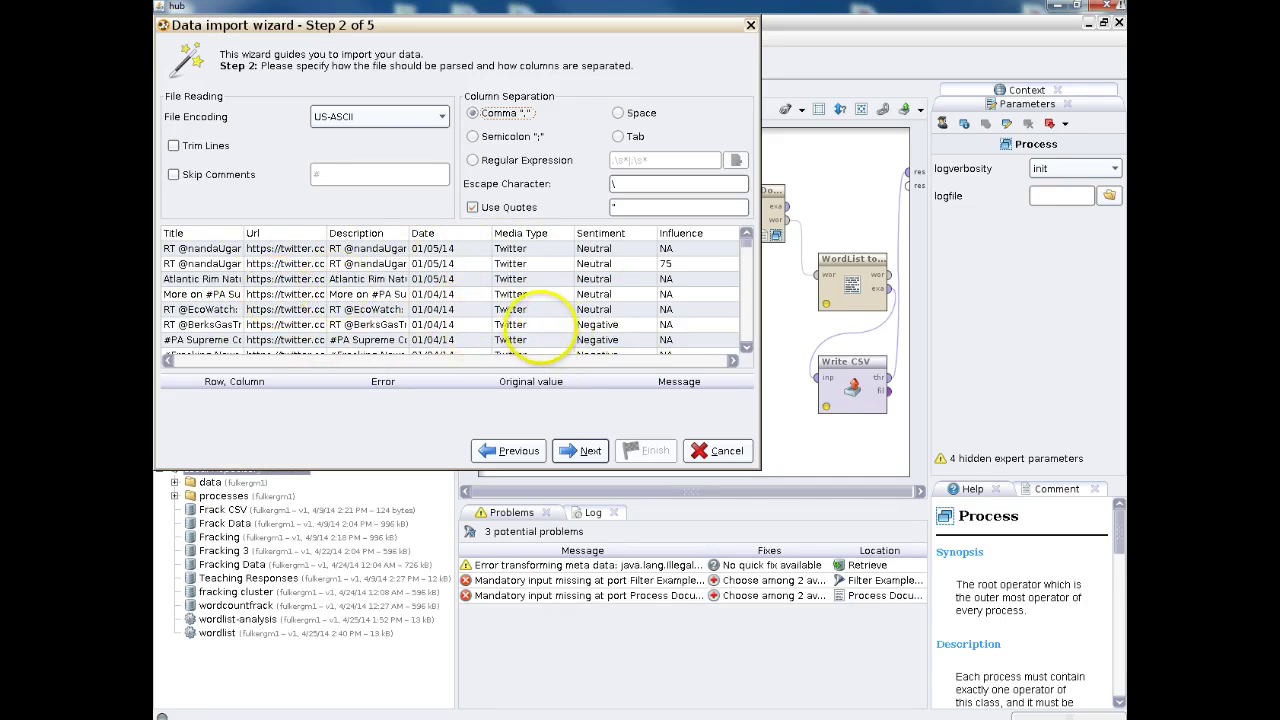
{"action": "left_click", "coordinate": [588, 452]}
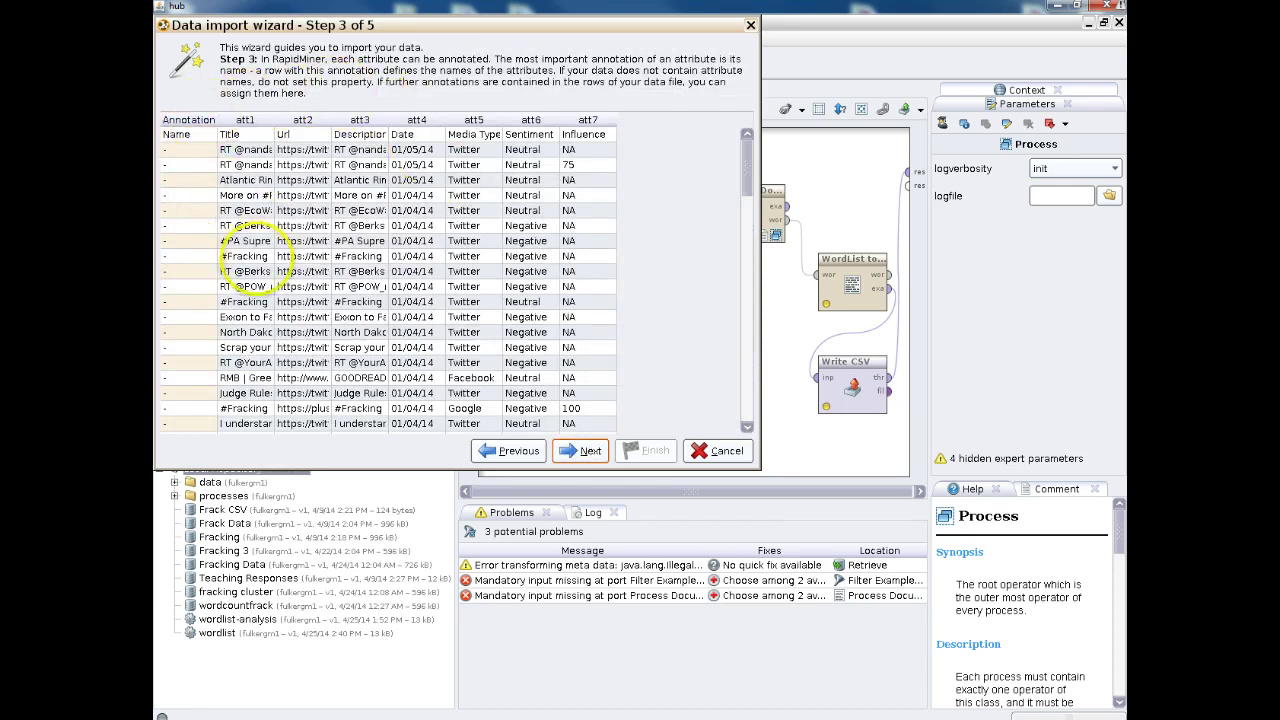
Keep the default annotations and exclude the Title, Url, Date and Influence columns from the import
{"action": "left_click", "coordinate": [588, 452]}
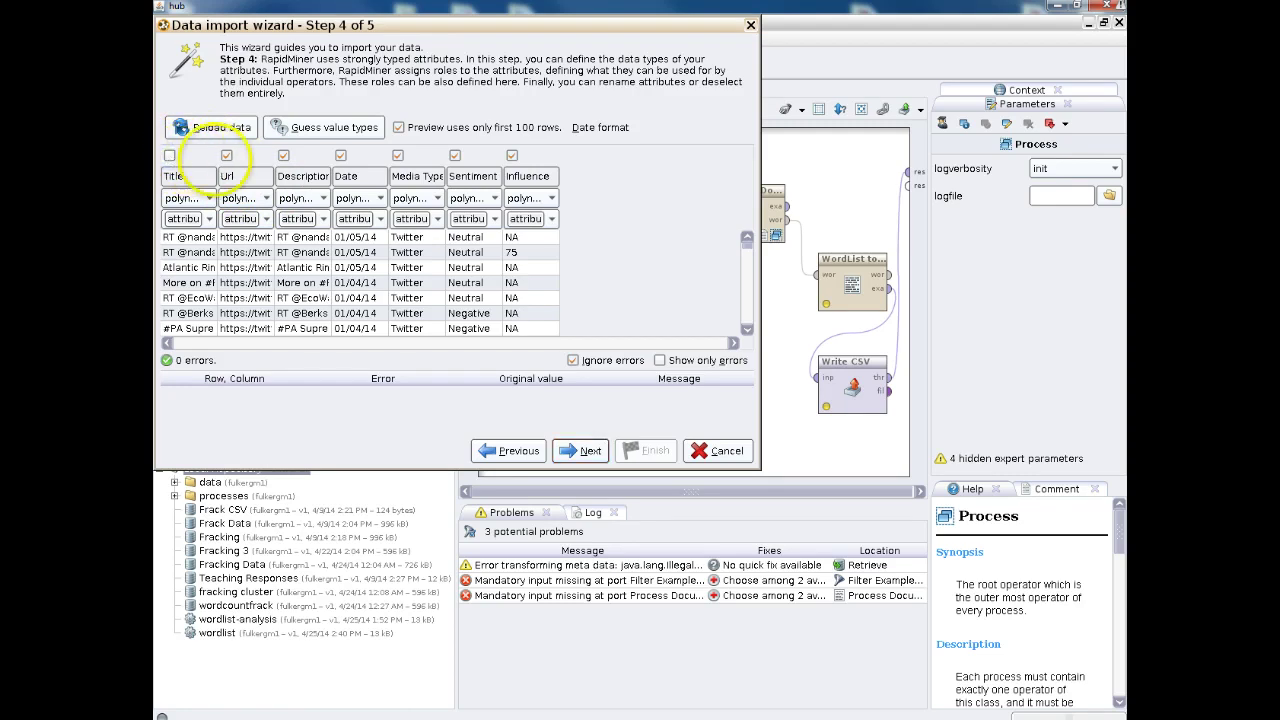
{"action": "left_click", "coordinate": [226, 155]}
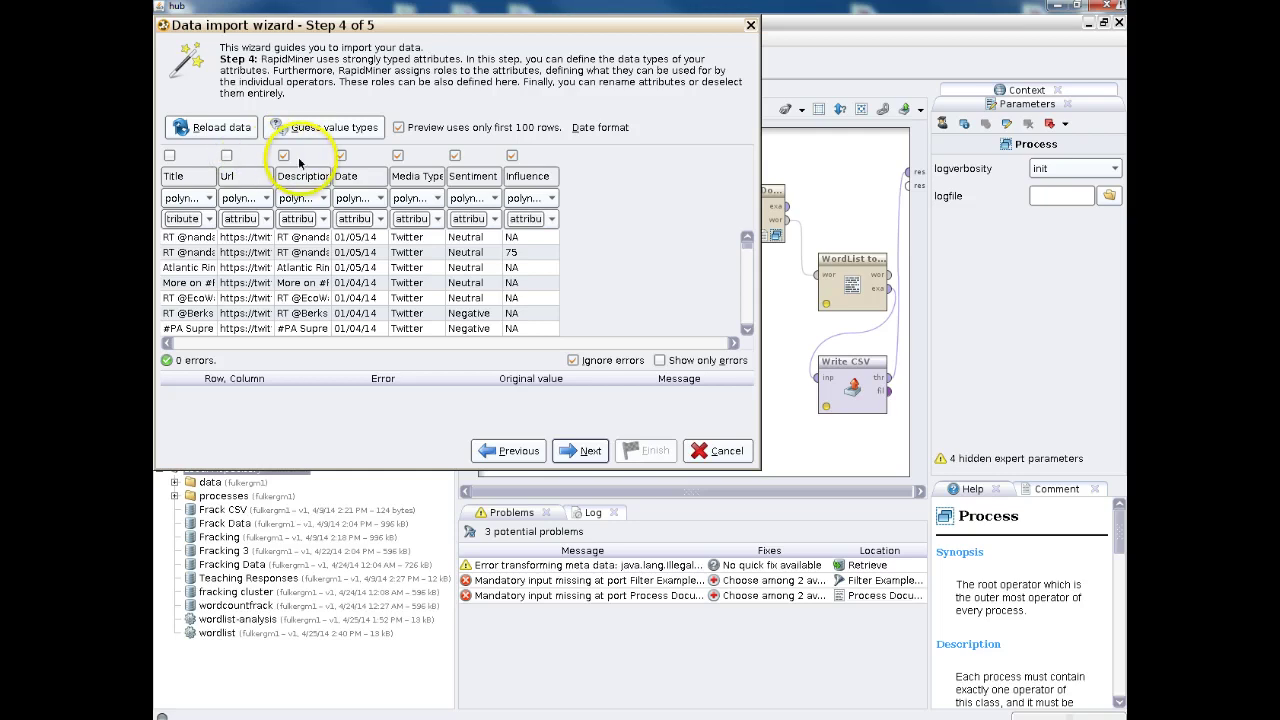
{"action": "left_click", "coordinate": [342, 156]}
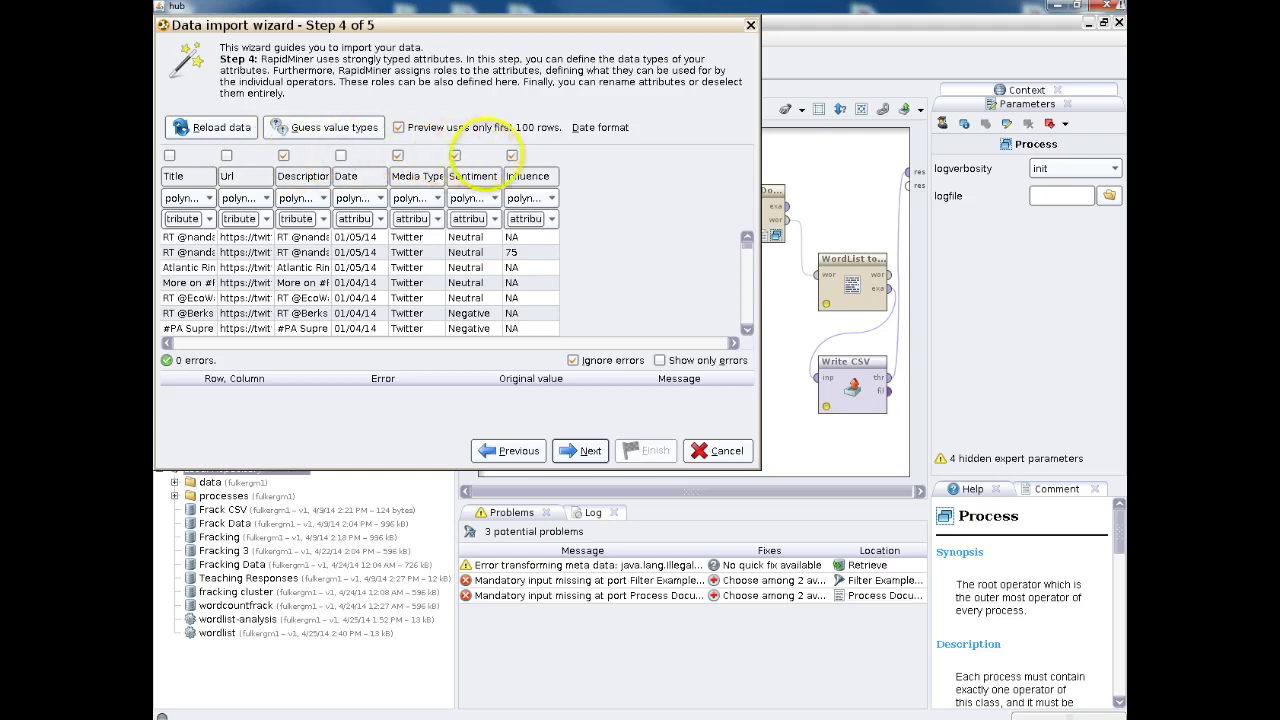
{"action": "left_click", "coordinate": [512, 157]}
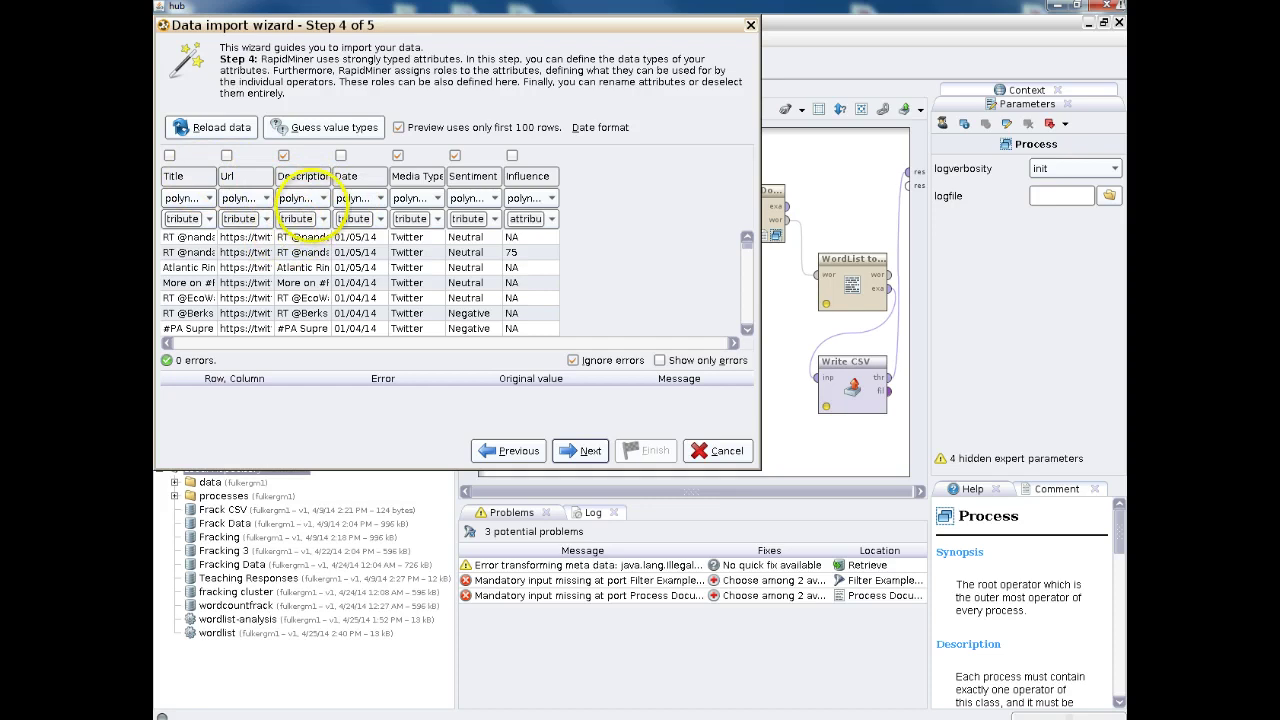
Set the data type of the Description column to text
{"action": "left_click", "coordinate": [322, 199]}
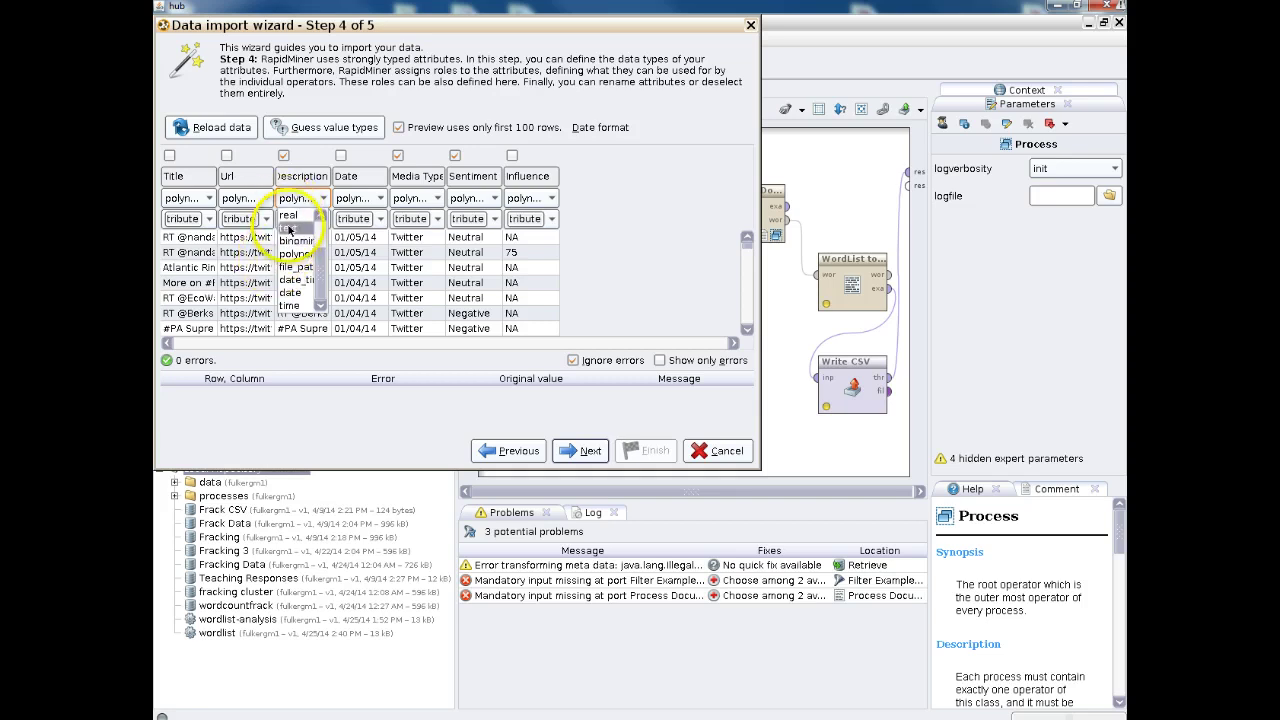
{"action": "left_click", "coordinate": [289, 228]}
{"action": "left_click", "coordinate": [307, 220]}
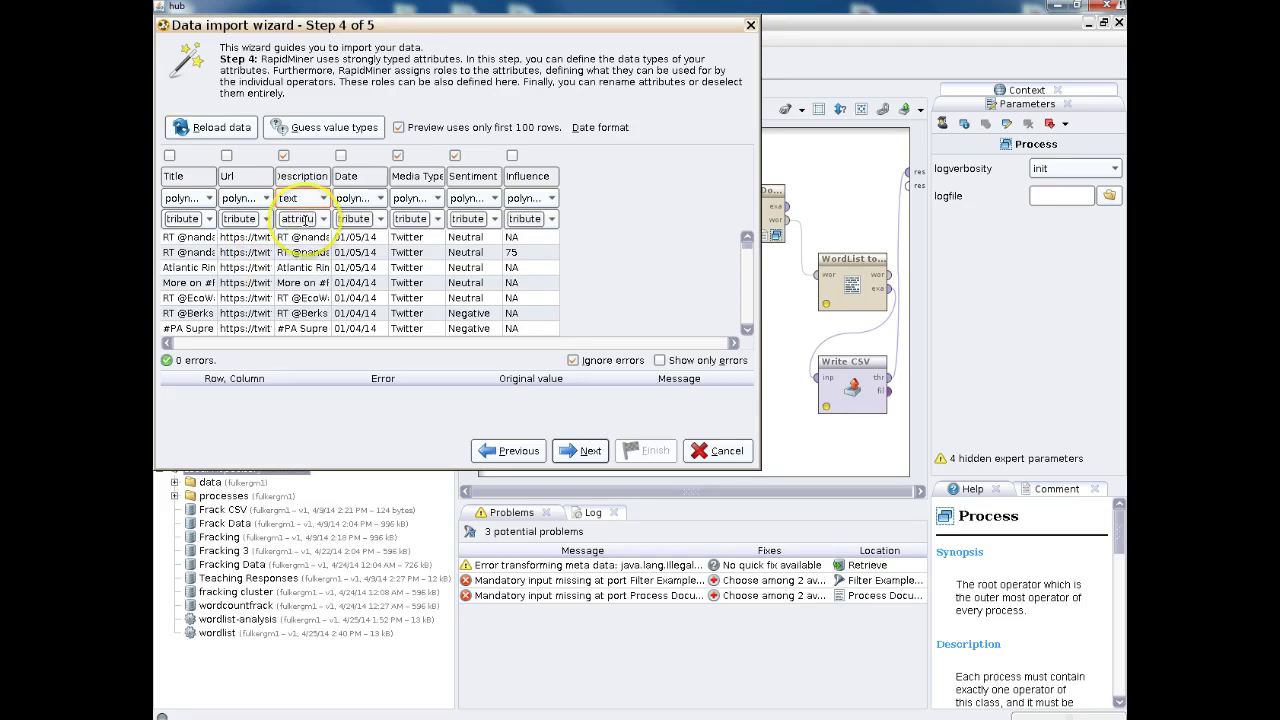
Set the data type of the Media Type and Sentiment columns to nominal
{"action": "left_click", "coordinate": [414, 219]}
{"action": "left_click", "coordinate": [425, 197]}
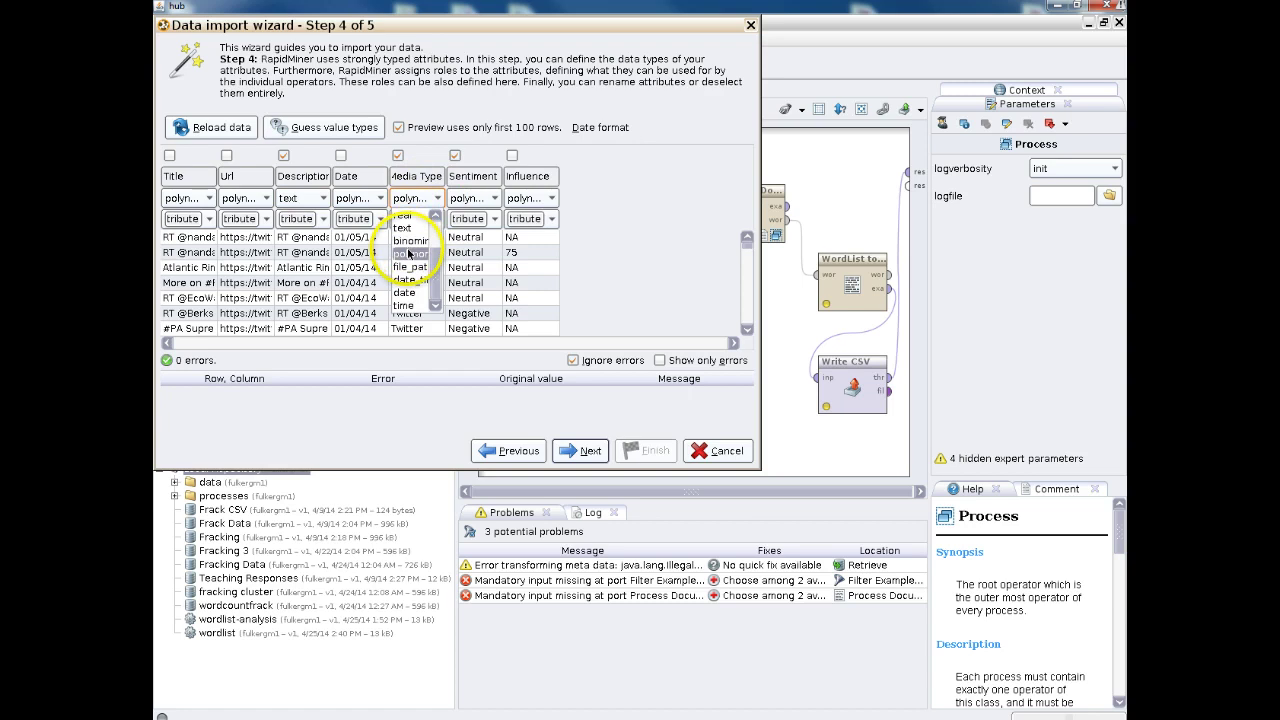
{"action": "scroll", "coordinate": [410, 253], "scroll_direction": "up", "scroll_amount": 3}
{"action": "left_click", "coordinate": [413, 224]}
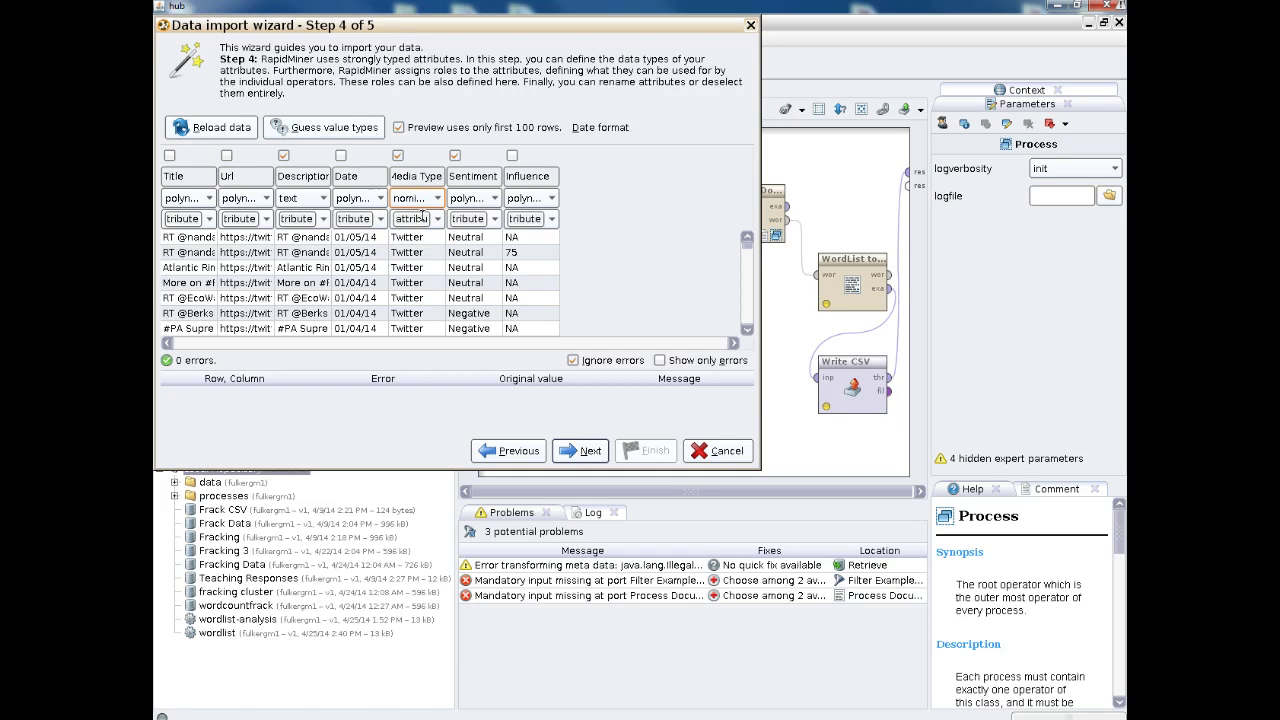
{"action": "left_click", "coordinate": [476, 195]}
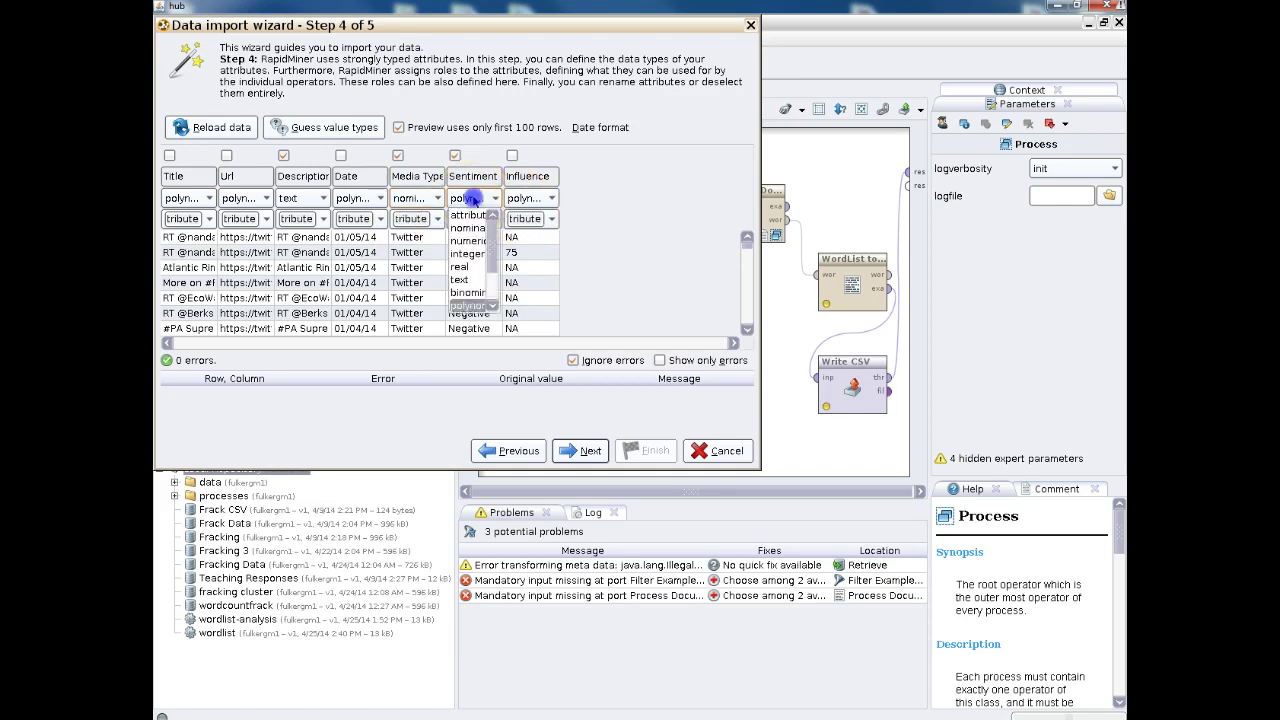
{"action": "left_click", "coordinate": [473, 199]}
{"action": "left_click", "coordinate": [473, 199]}
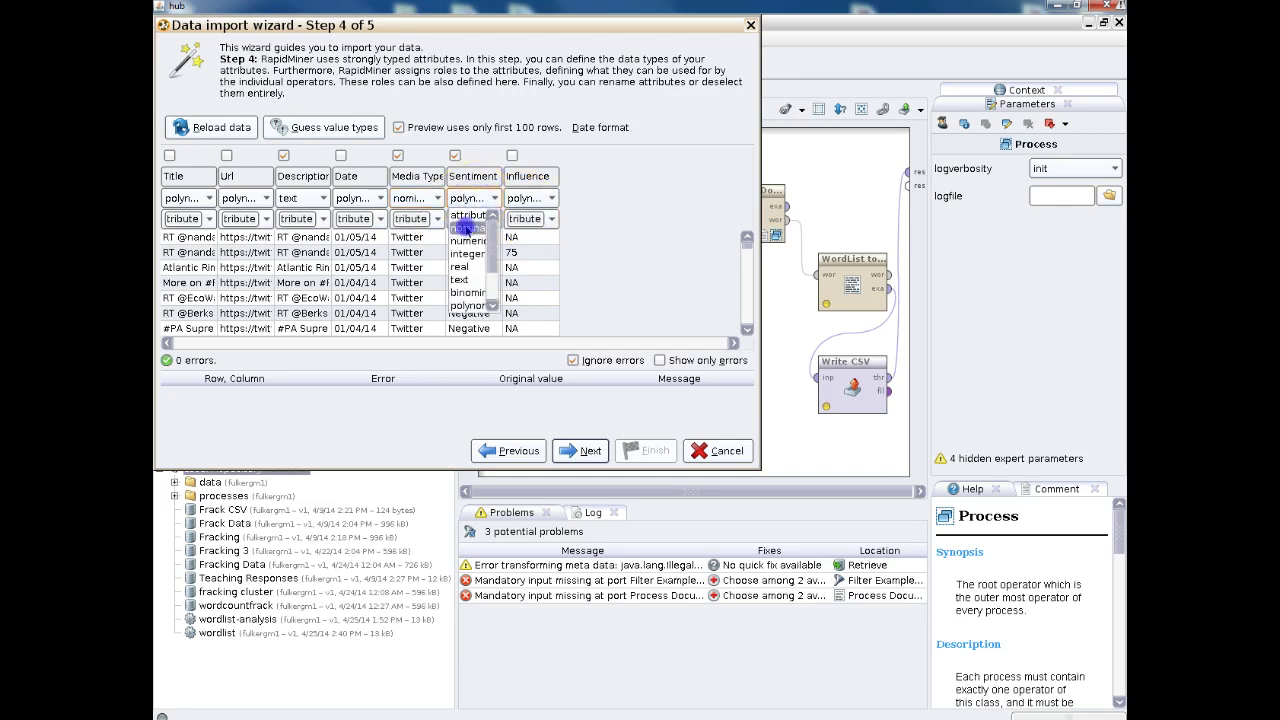
{"action": "left_click", "coordinate": [467, 229]}
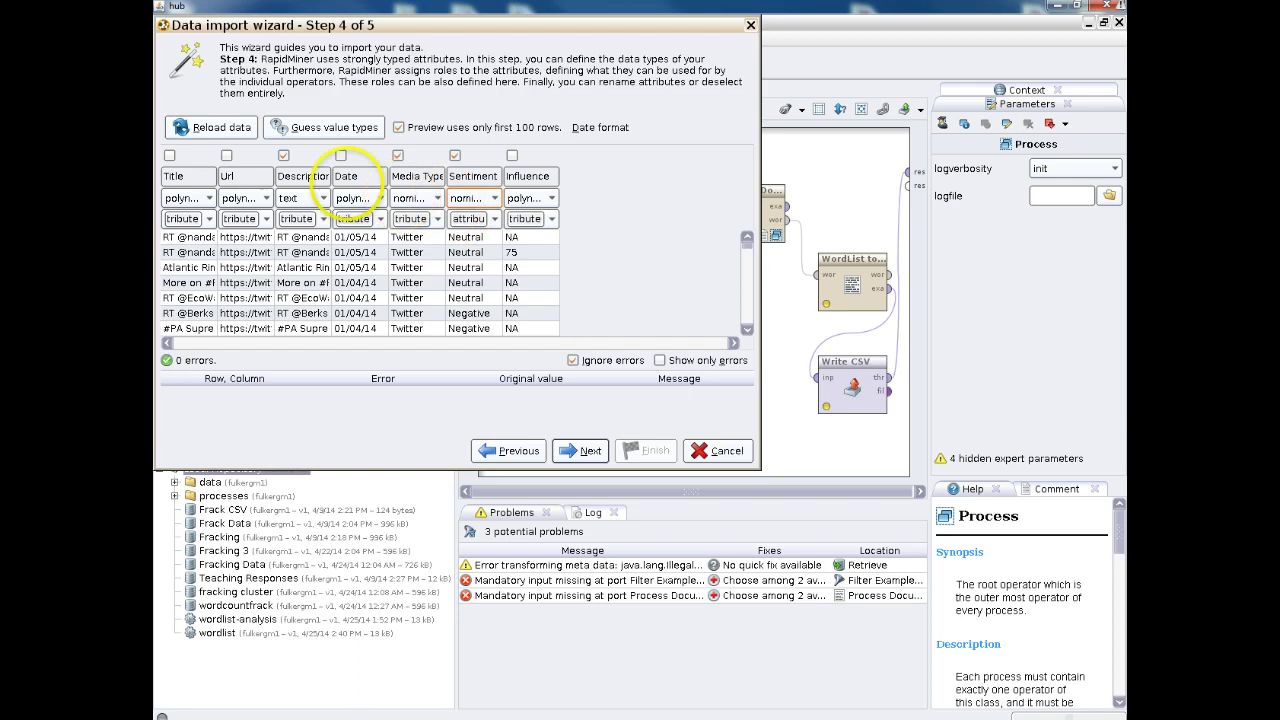
Store the imported data in the Local Repository under the name frackwordlist and finish the import
{"action": "left_click", "coordinate": [580, 451]}
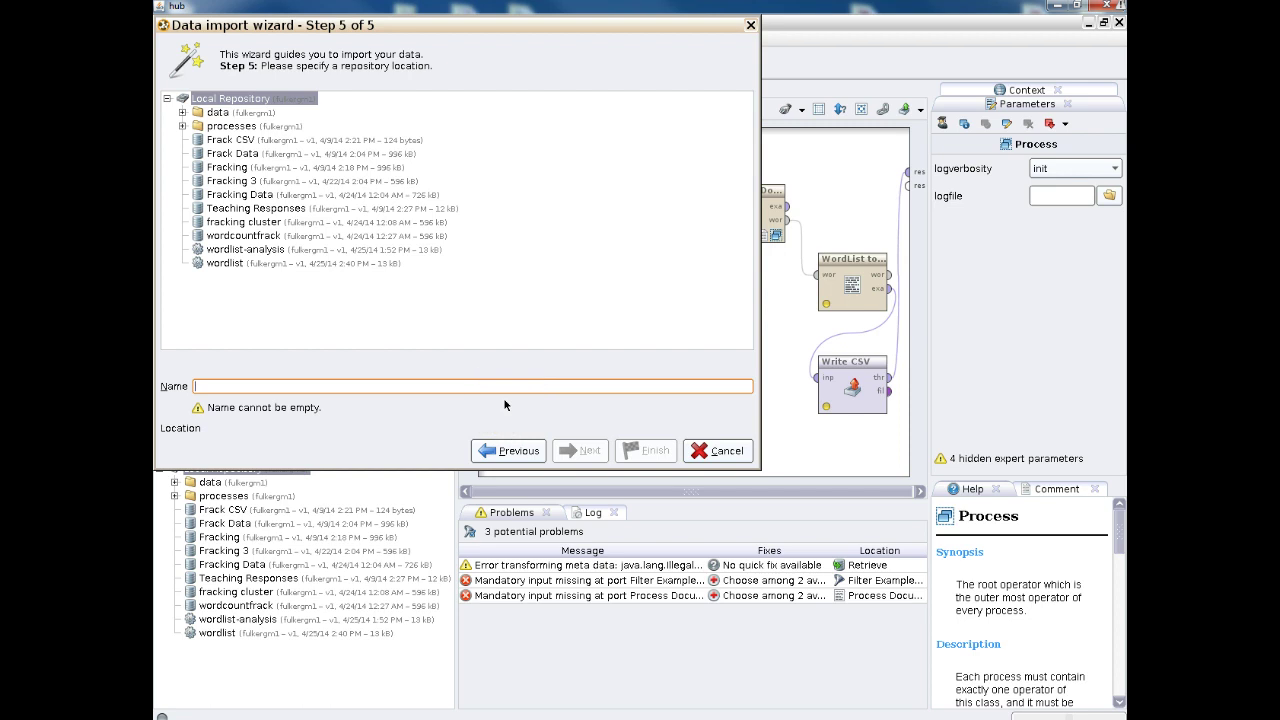
{"action": "type", "text": "frackwordlist"}
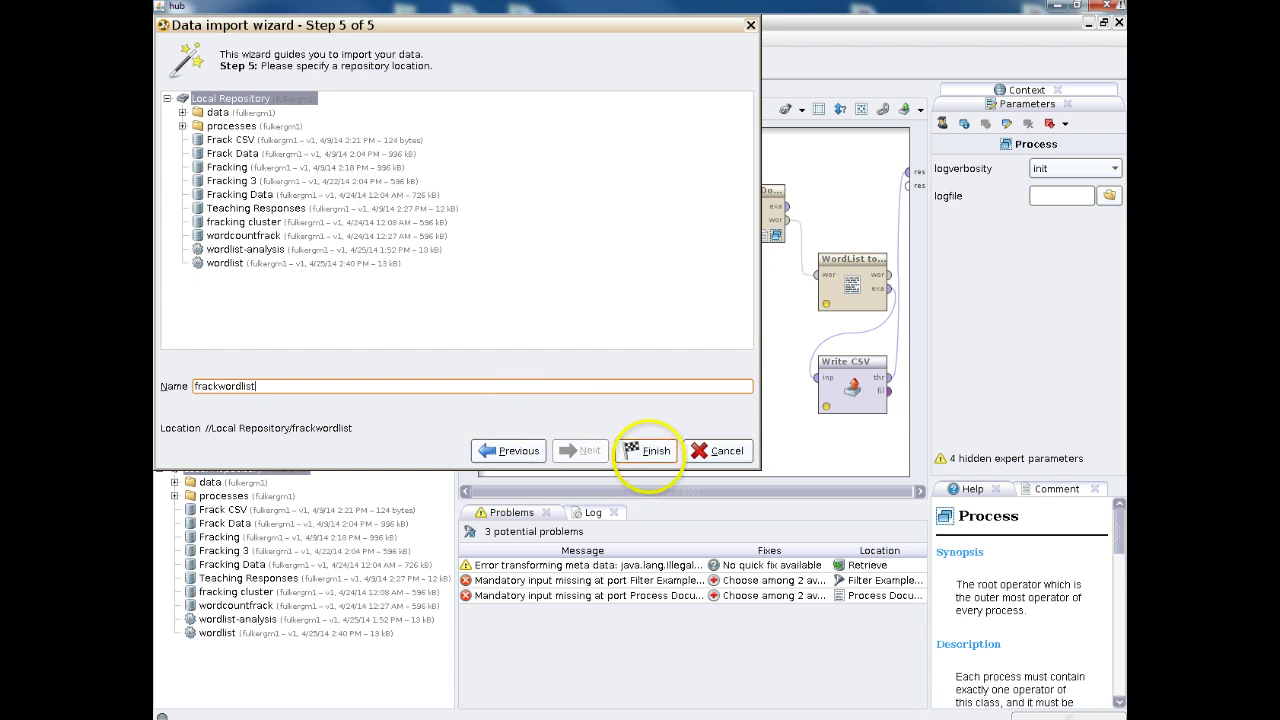
{"action": "left_click", "coordinate": [649, 453]}
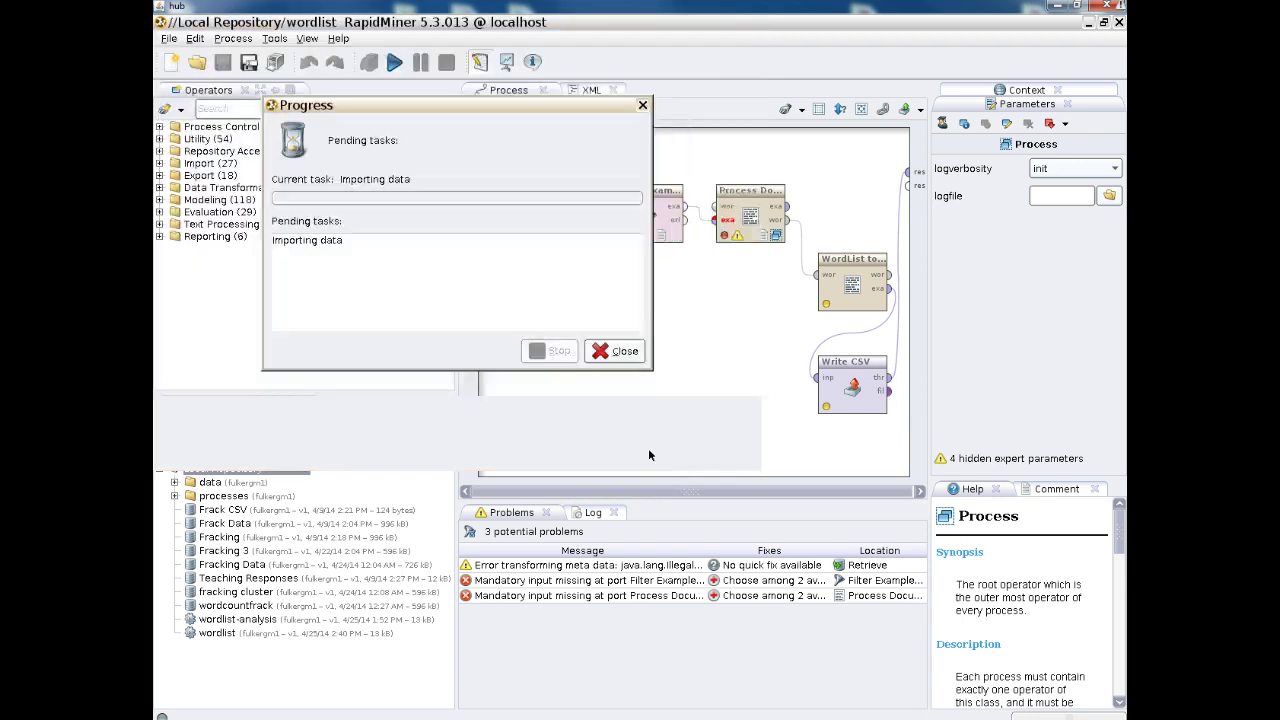
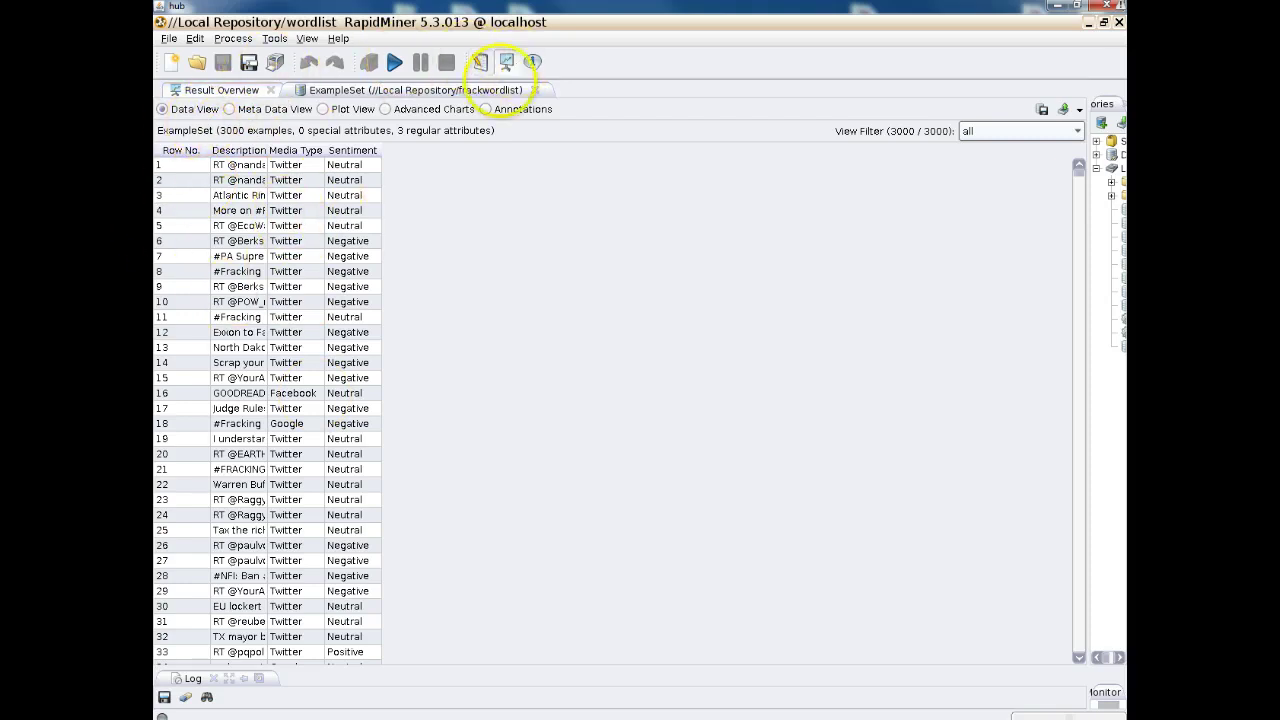
Look over the Result Overview and the imported frackwordlist example set, and return to the design perspective
{"action": "left_click", "coordinate": [370, 89]}
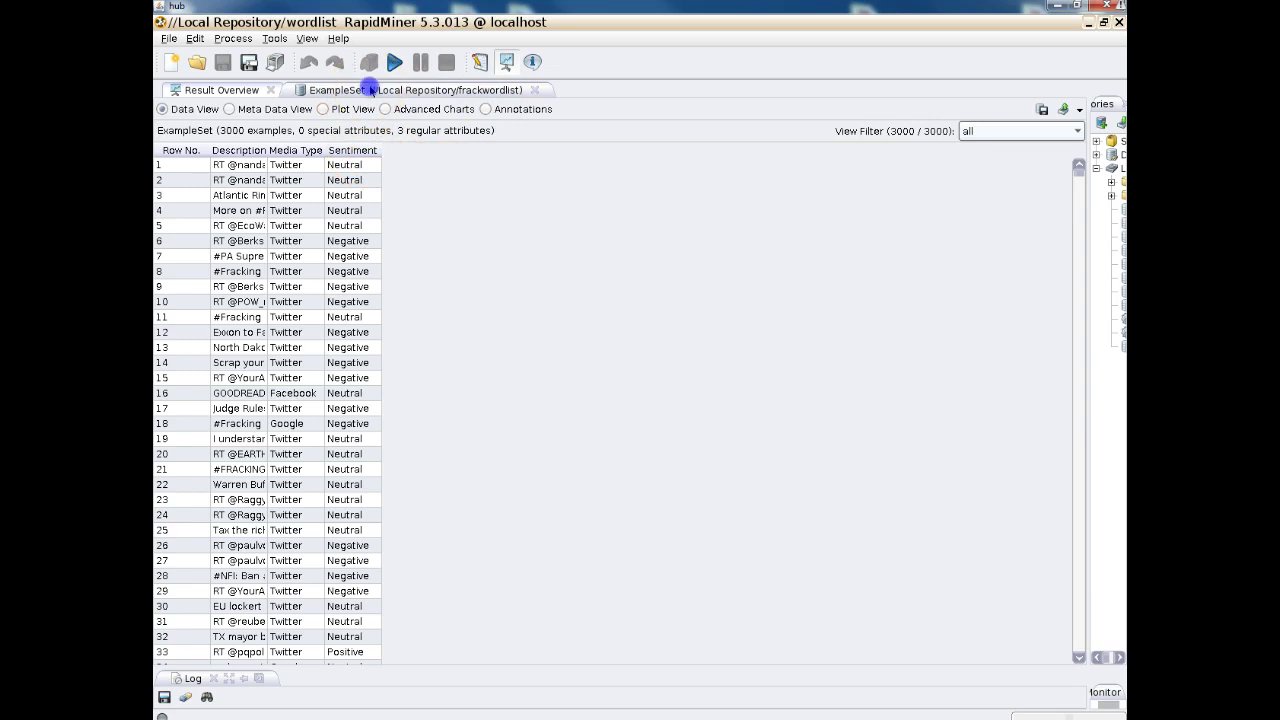
{"action": "left_click", "coordinate": [225, 90]}
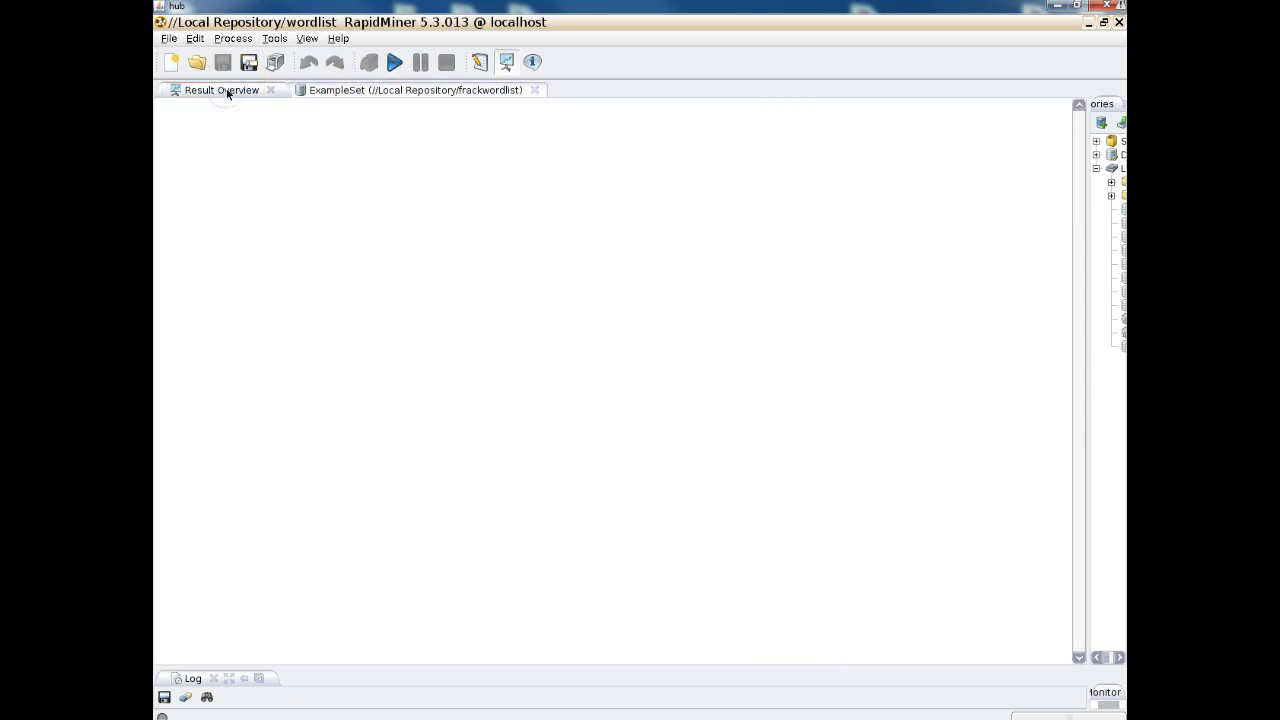
{"action": "left_click", "coordinate": [347, 91]}
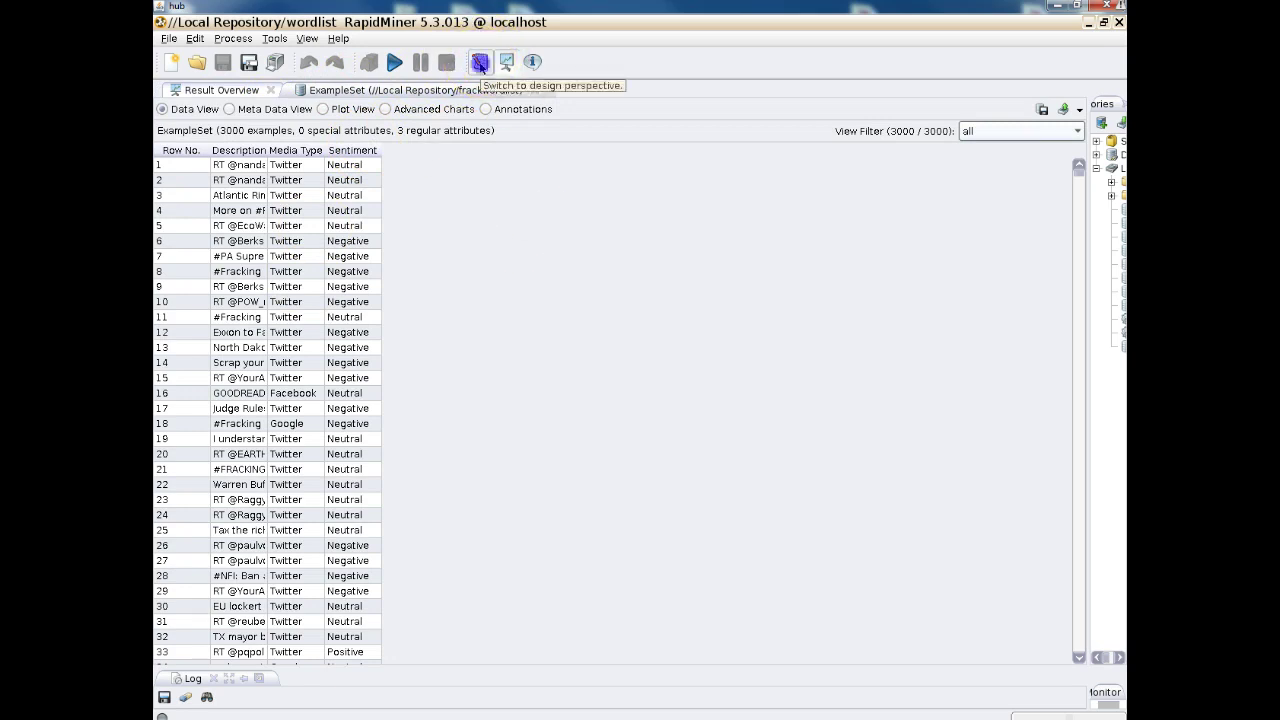
{"action": "left_click", "coordinate": [480, 63]}
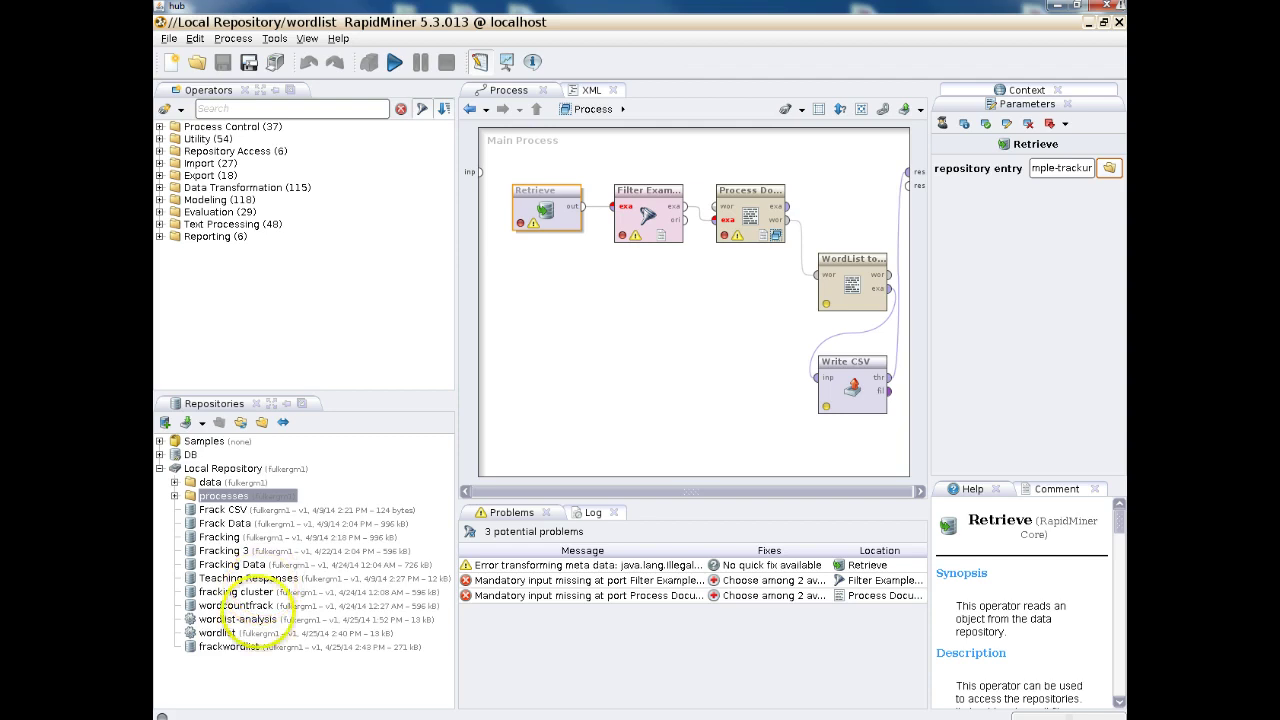
Move the wordlist process into the Local Repository's processes folder and the frackwordlist data set into its data folder
{"action": "left_click", "coordinate": [218, 634]}
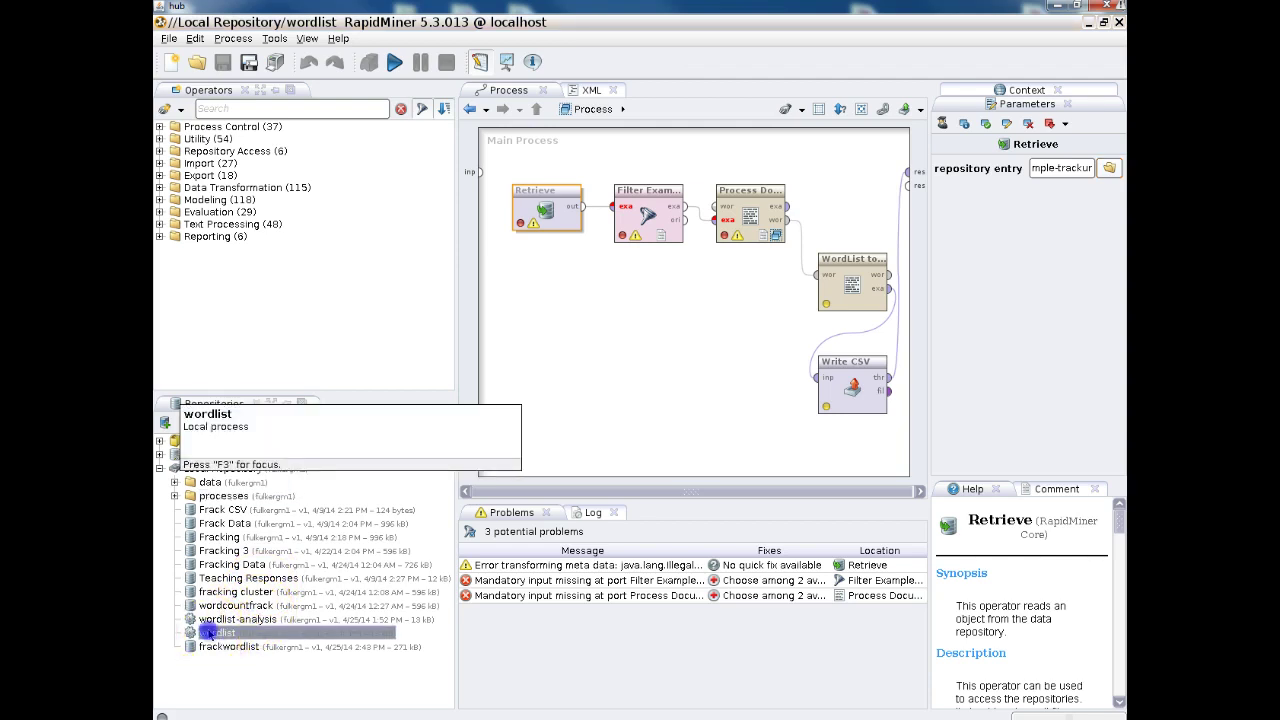
{"action": "left_click_drag", "start_coordinate": [210, 632], "coordinate": [228, 497]}
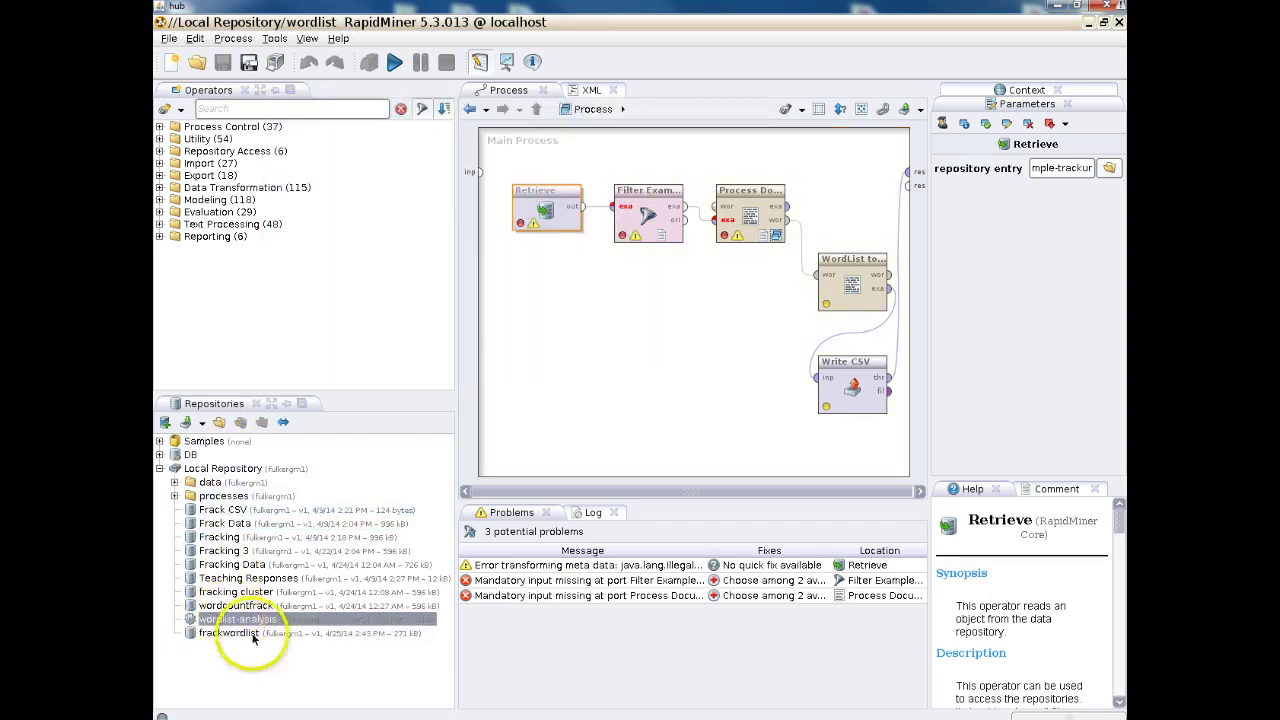
{"action": "left_click", "coordinate": [214, 634]}
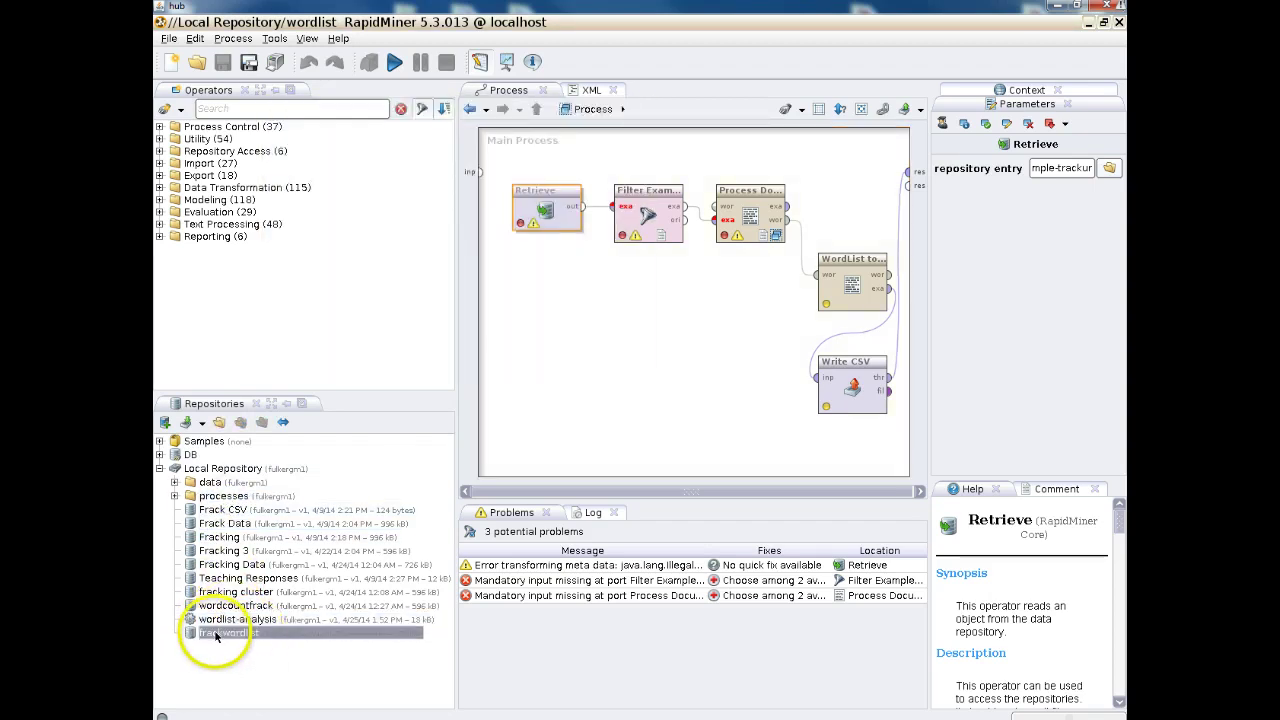
{"action": "left_click_drag", "start_coordinate": [214, 634], "coordinate": [215, 485]}
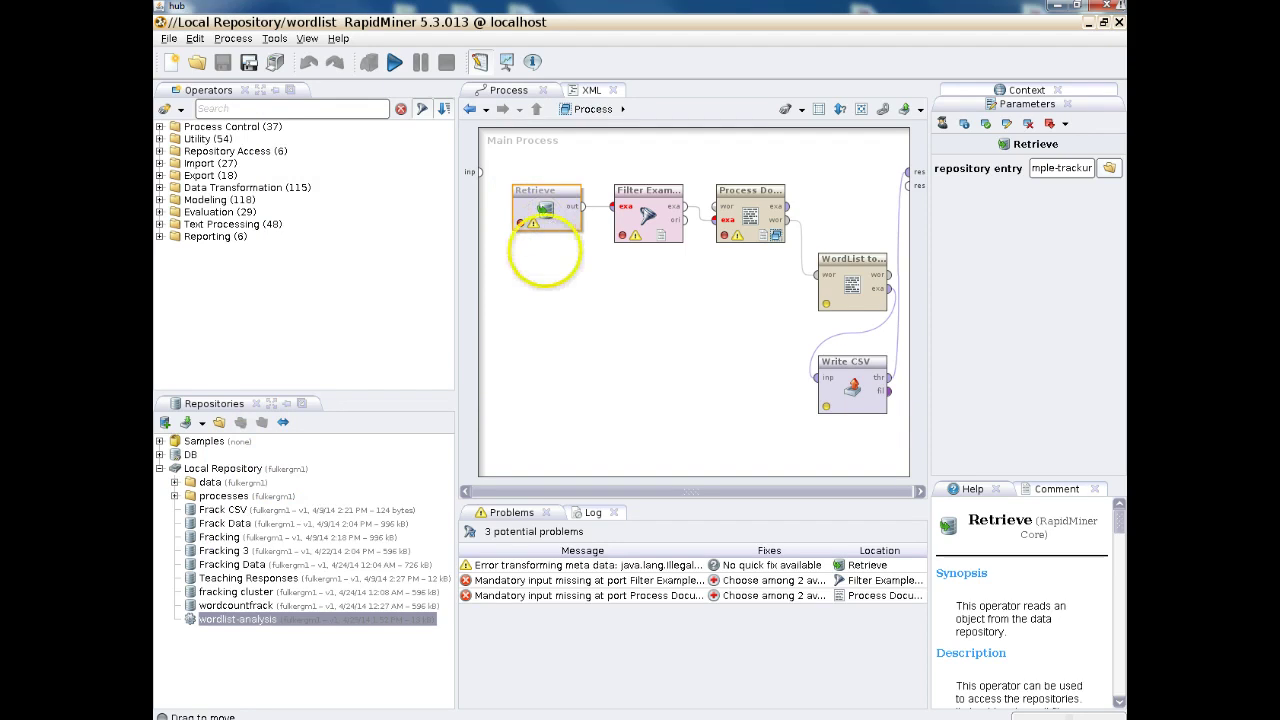
Set the Retrieve operator's repository entry to the frackwordlist data set in the Local Repository's data folder
{"action": "left_click", "coordinate": [550, 216]}
{"action": "left_click", "coordinate": [556, 202]}
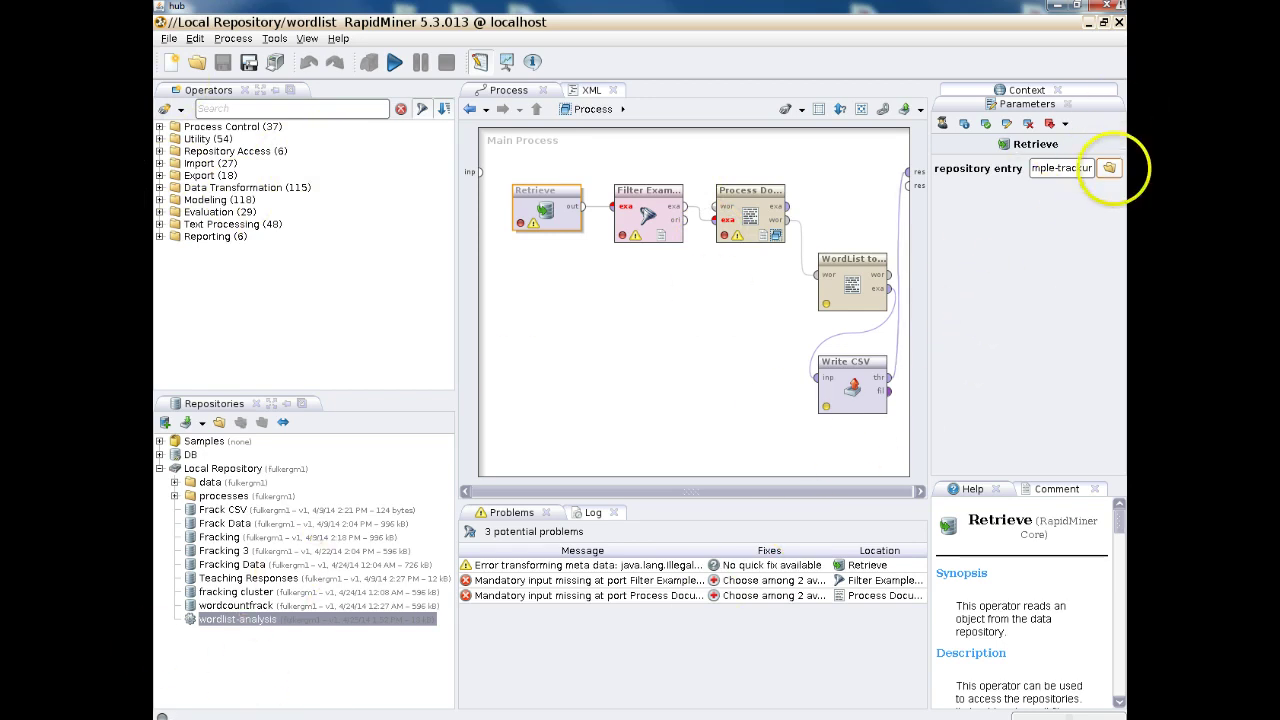
{"action": "left_click", "coordinate": [1109, 167]}
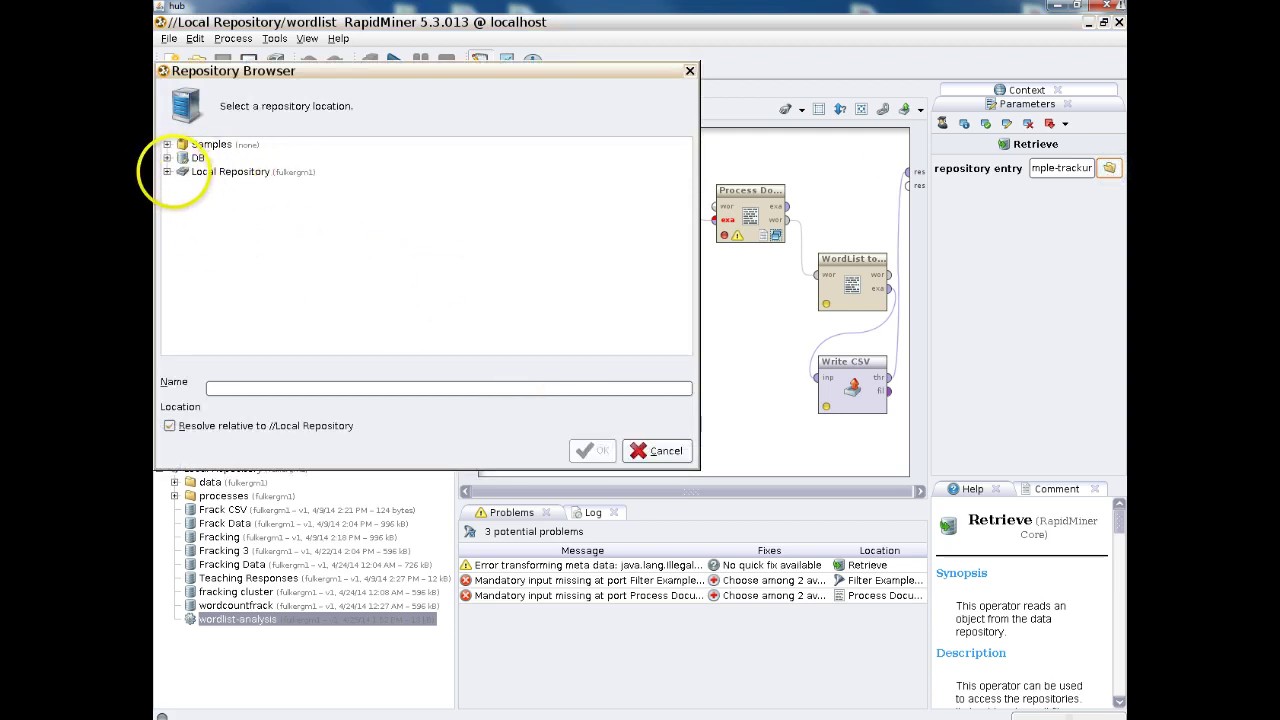
{"action": "left_click", "coordinate": [168, 172]}
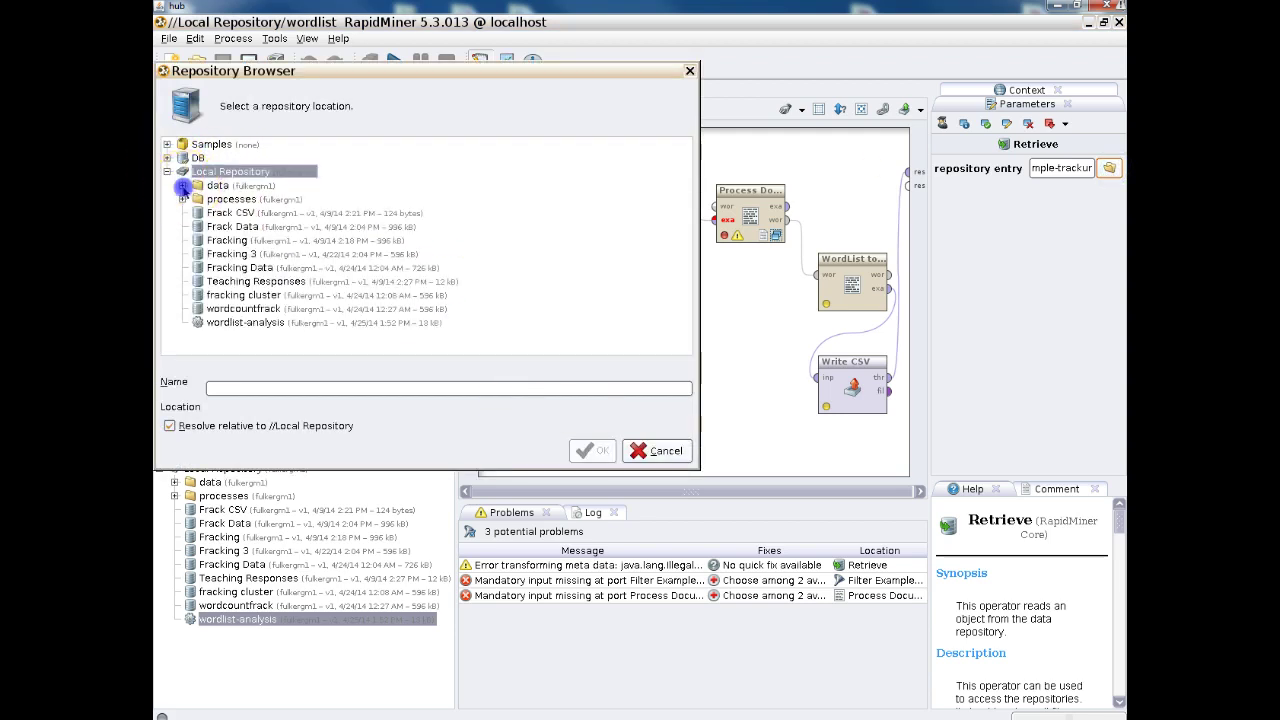
{"action": "left_click", "coordinate": [183, 186]}
{"action": "left_click", "coordinate": [256, 213]}
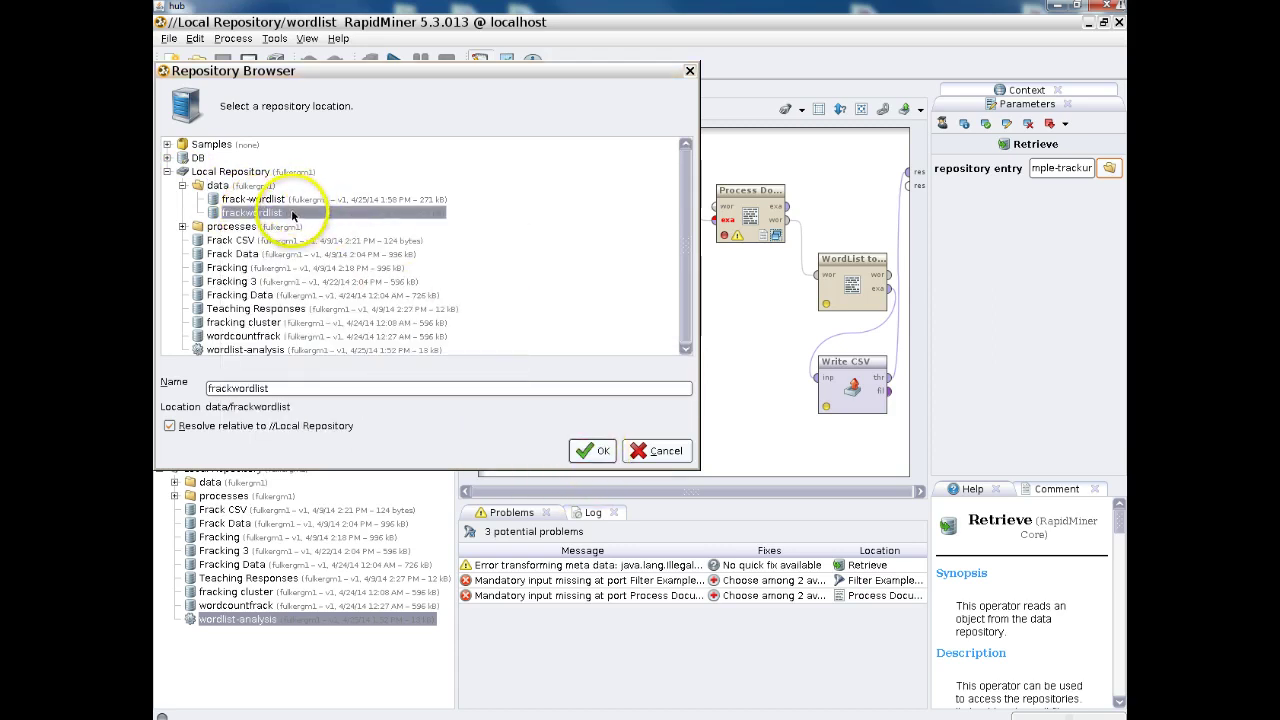
{"action": "left_click", "coordinate": [600, 451]}
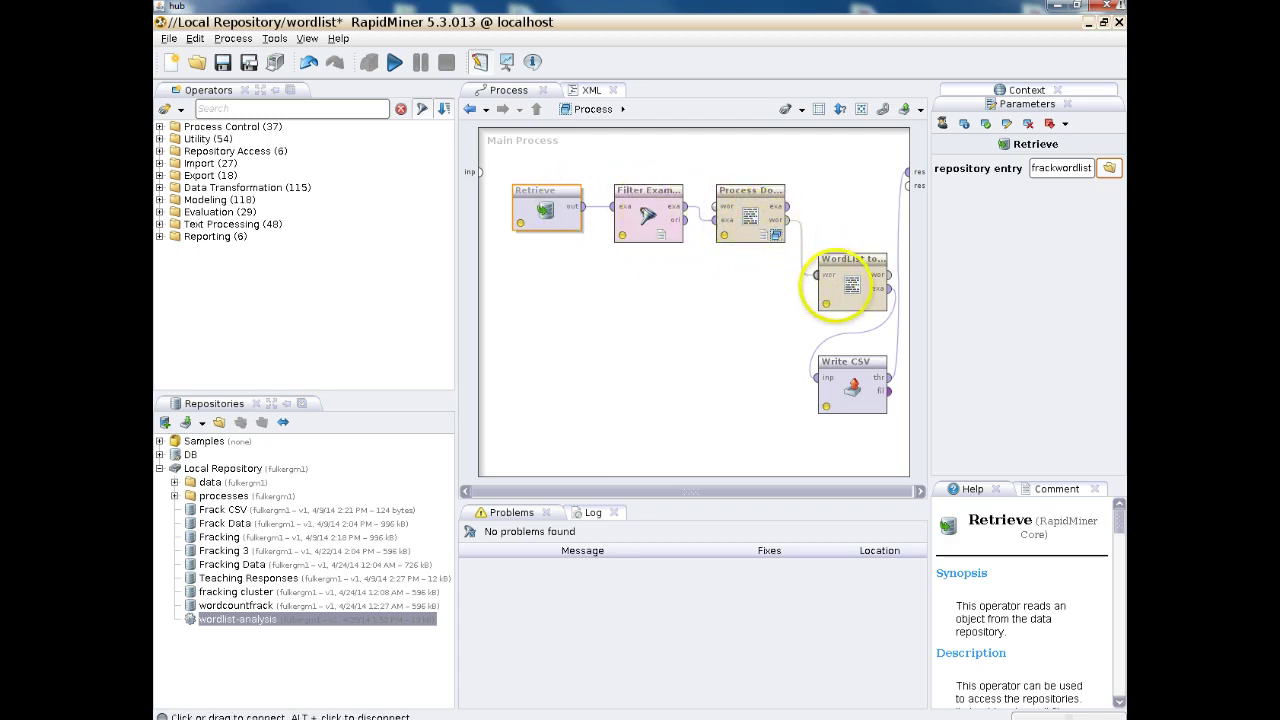
Set the Write CSV operator's output file to wordlistresults.csv, using the csv_file (*.csv) file type
{"action": "left_click", "coordinate": [850, 384]}
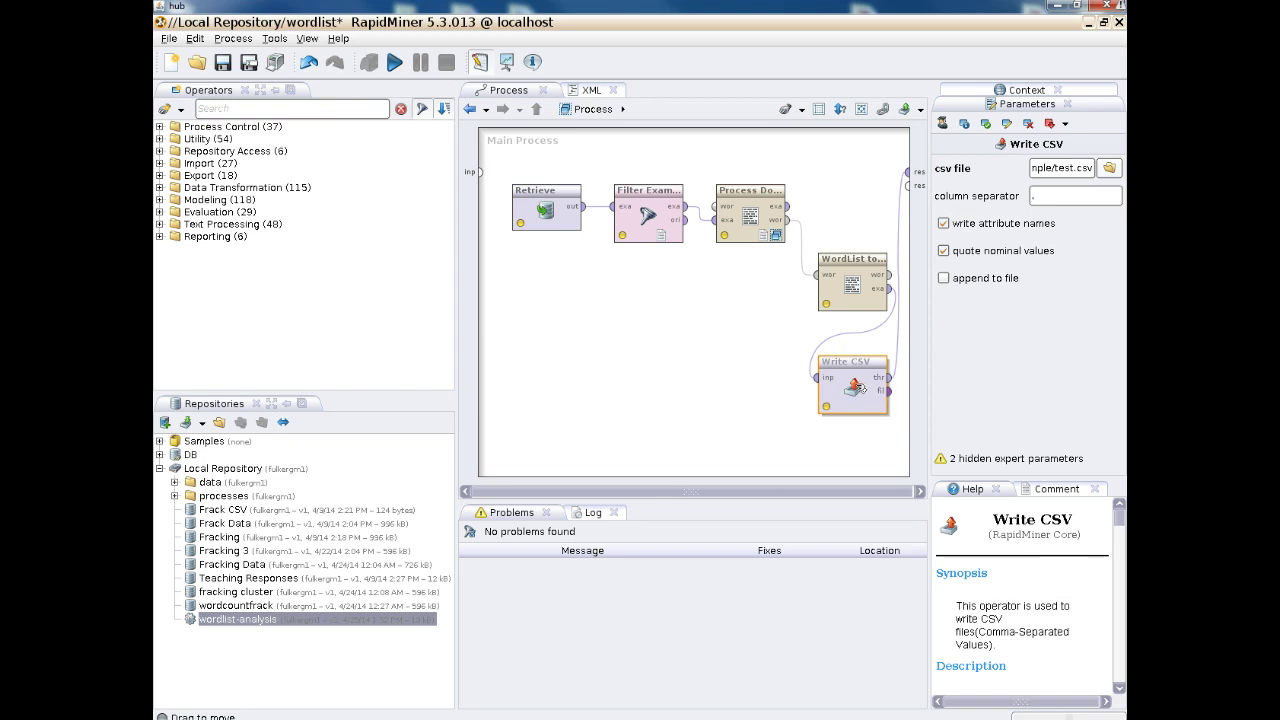
{"action": "mouse_move", "coordinate": [858, 388]}
{"action": "left_mouse_down"}
{"action": "mouse_move", "coordinate": [829, 374]}
{"action": "mouse_move", "coordinate": [834, 360]}
{"action": "mouse_move", "coordinate": [851, 388]}
{"action": "left_mouse_up"}
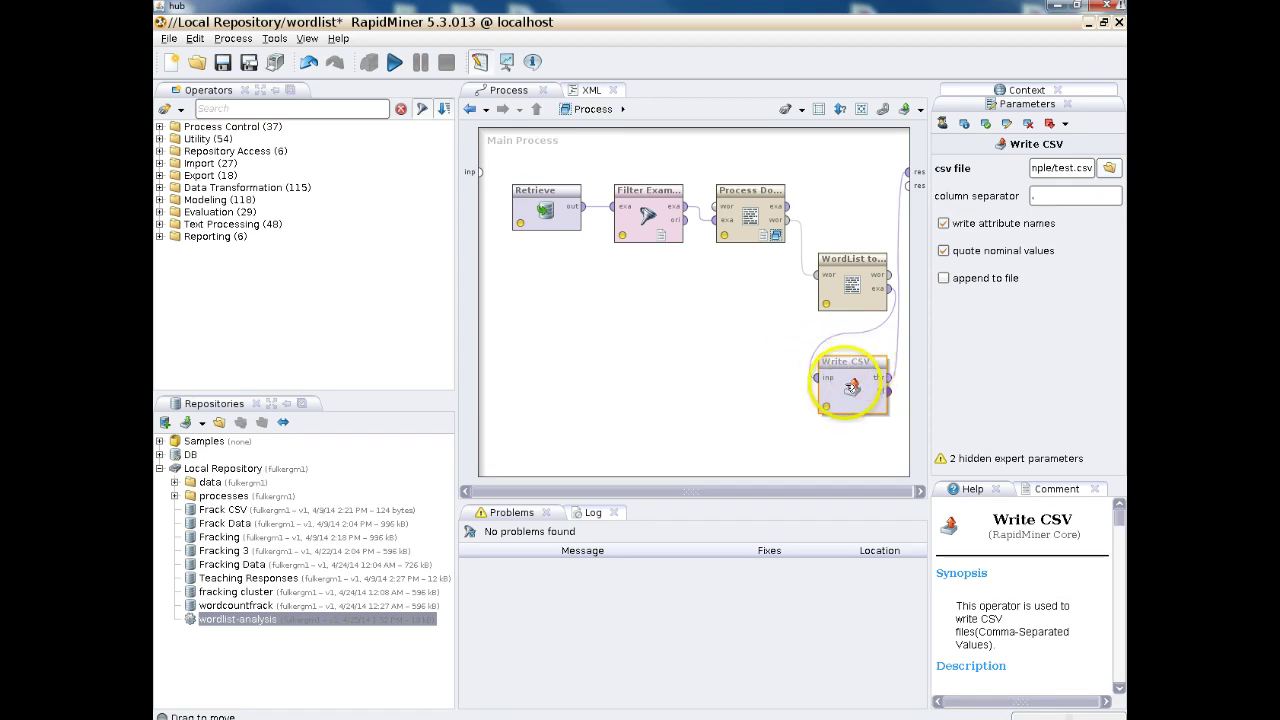
{"action": "left_click", "coordinate": [1109, 169]}
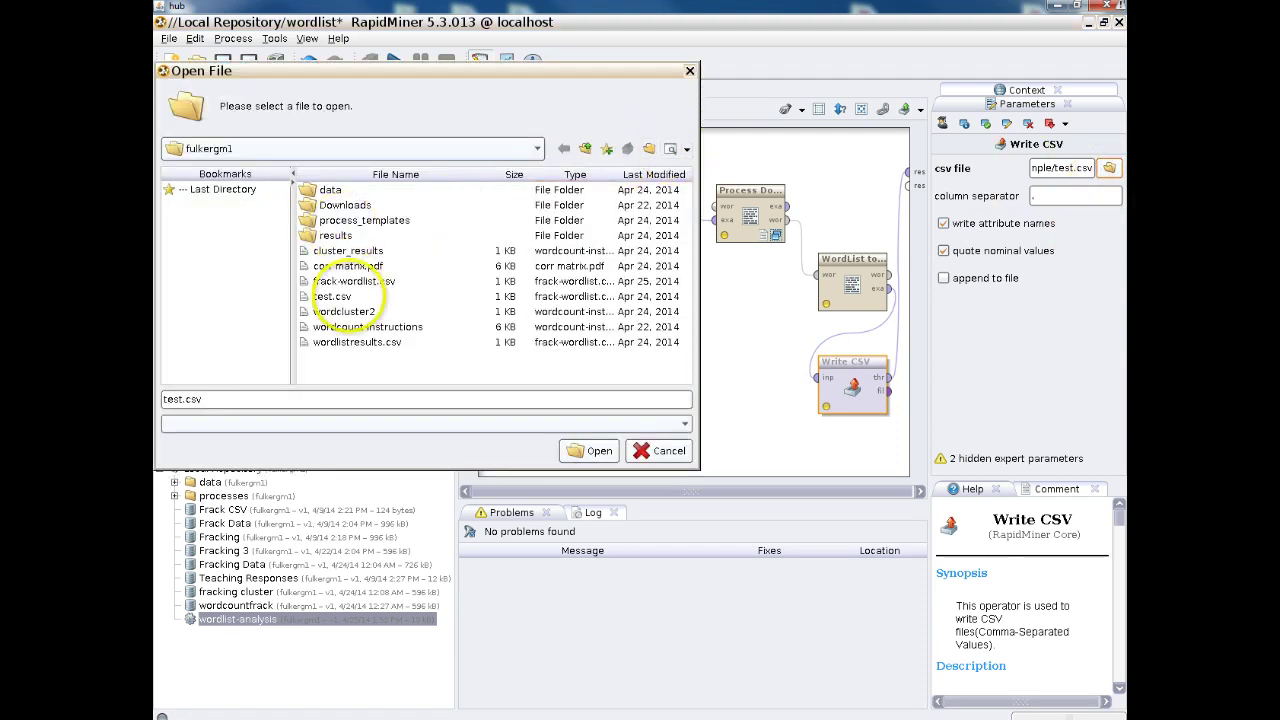
{"action": "triple_click", "coordinate": [172, 398]}
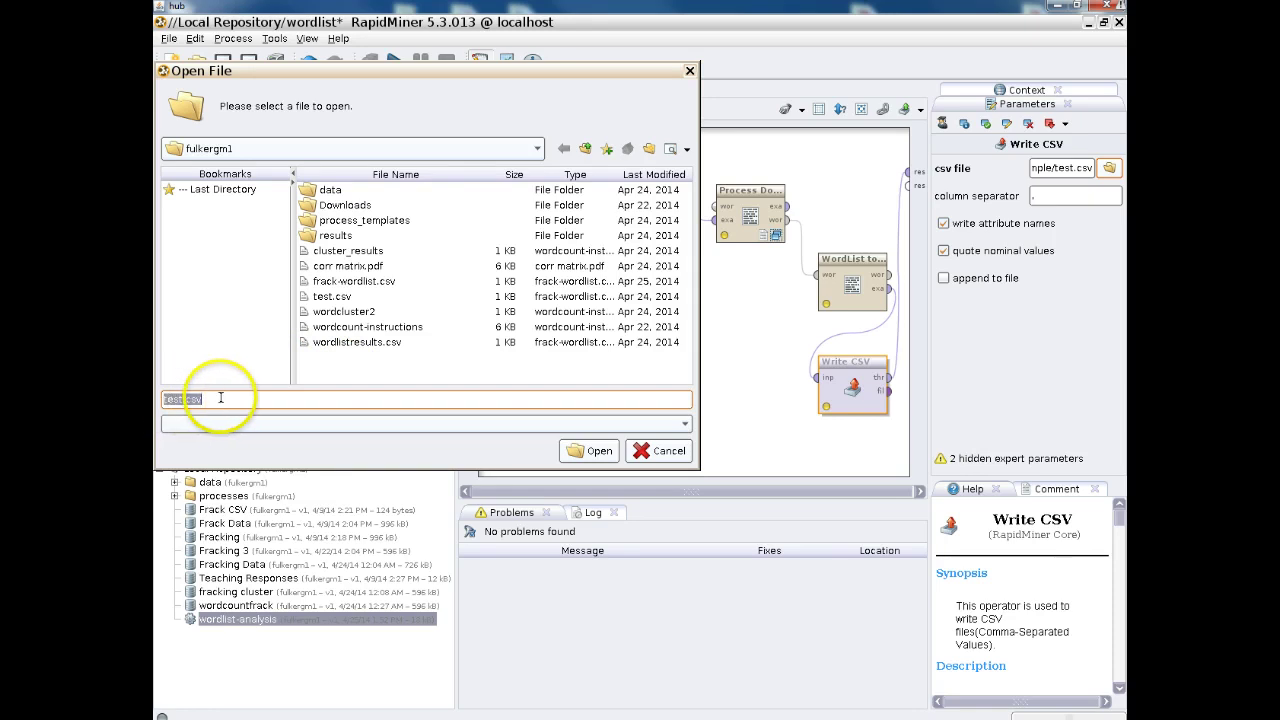
{"action": "left_click", "coordinate": [175, 399]}
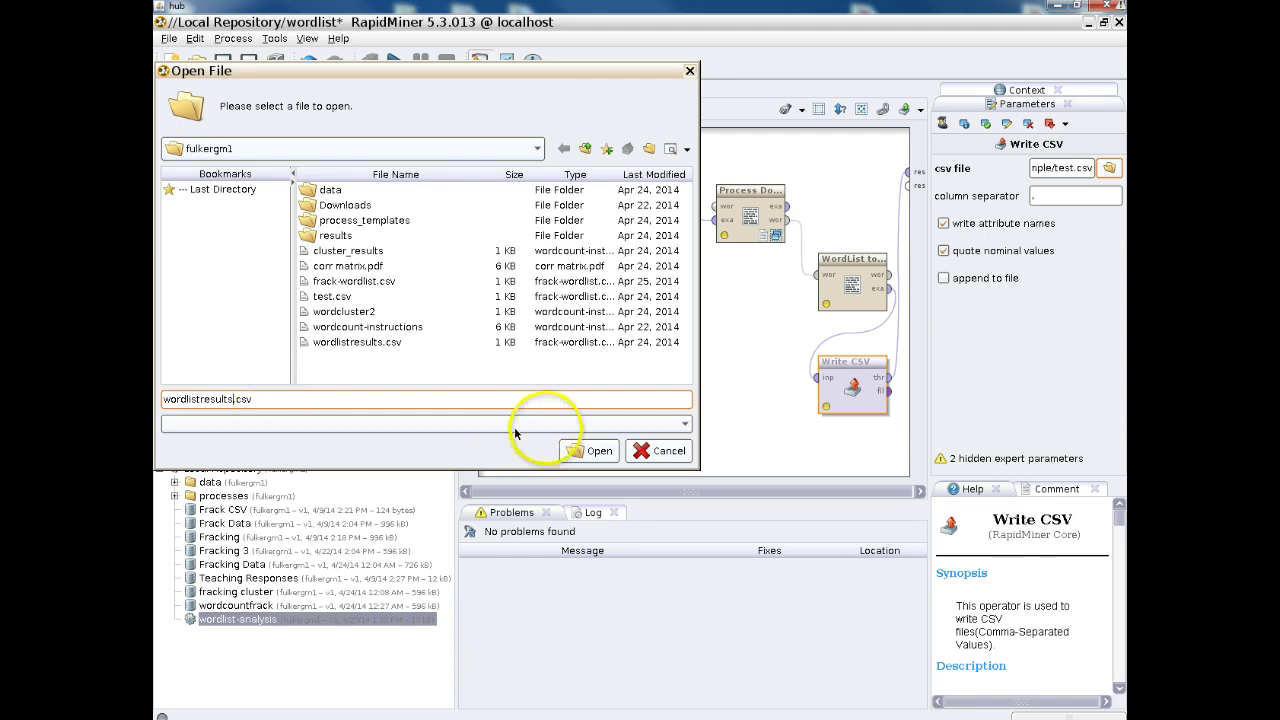
{"action": "left_click", "coordinate": [680, 424]}
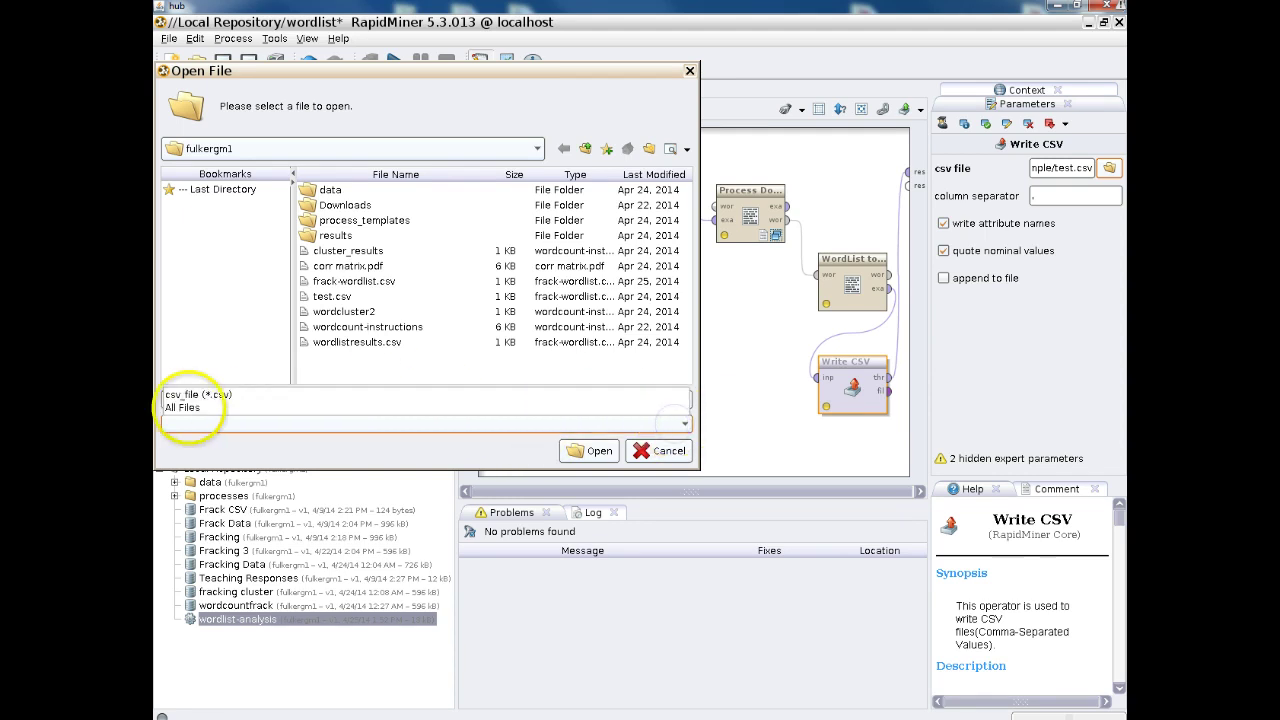
{"action": "left_click", "coordinate": [185, 394]}
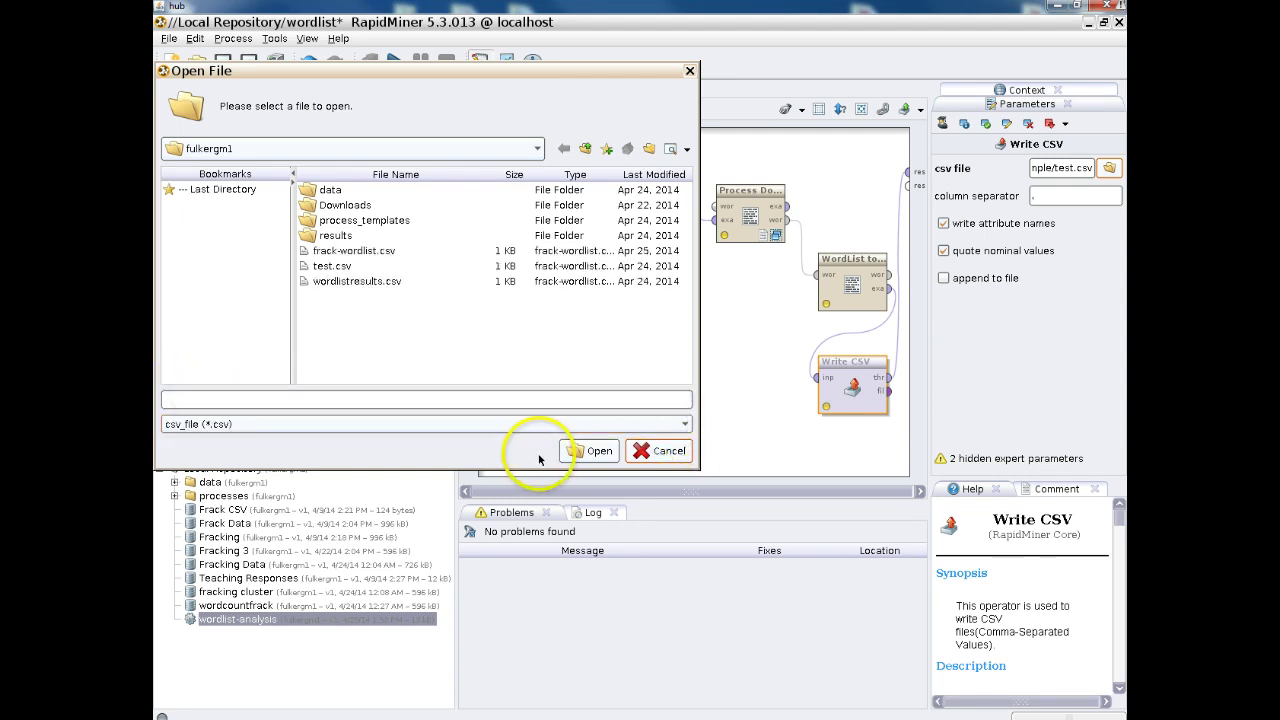
{"action": "left_click", "coordinate": [578, 452]}
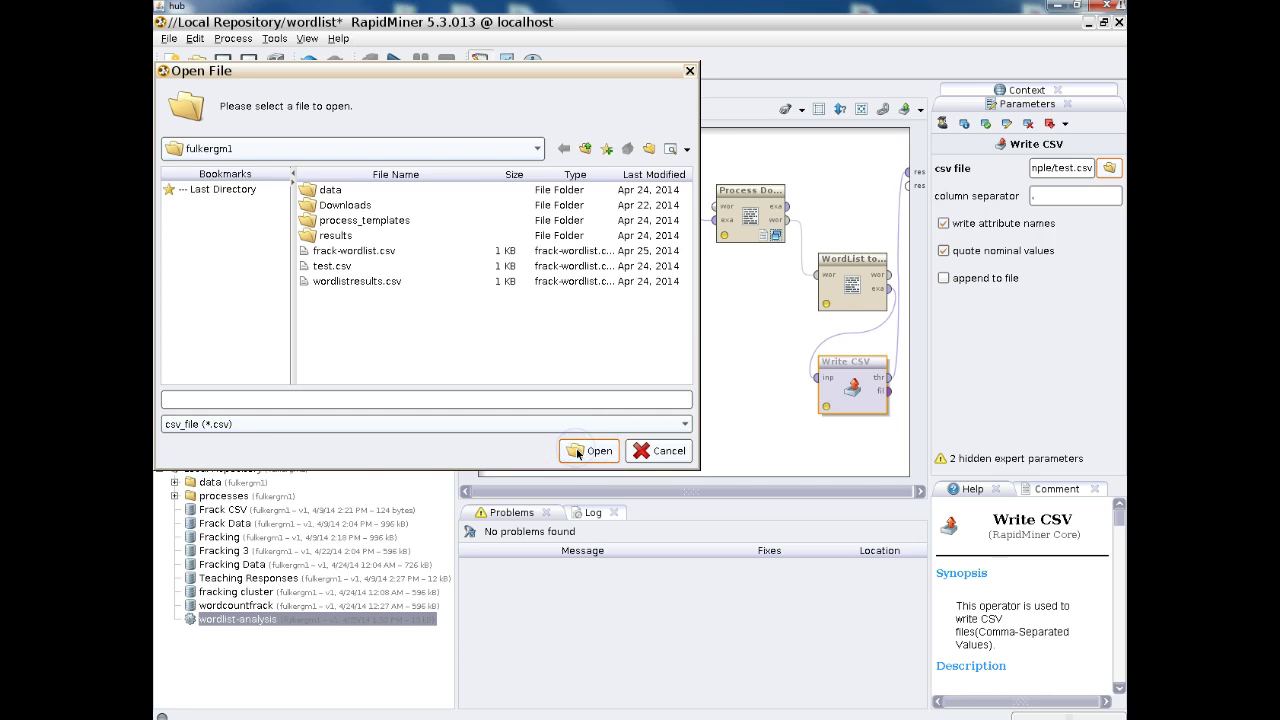
{"action": "left_click", "coordinate": [565, 403]}
{"action": "left_click", "coordinate": [558, 404]}
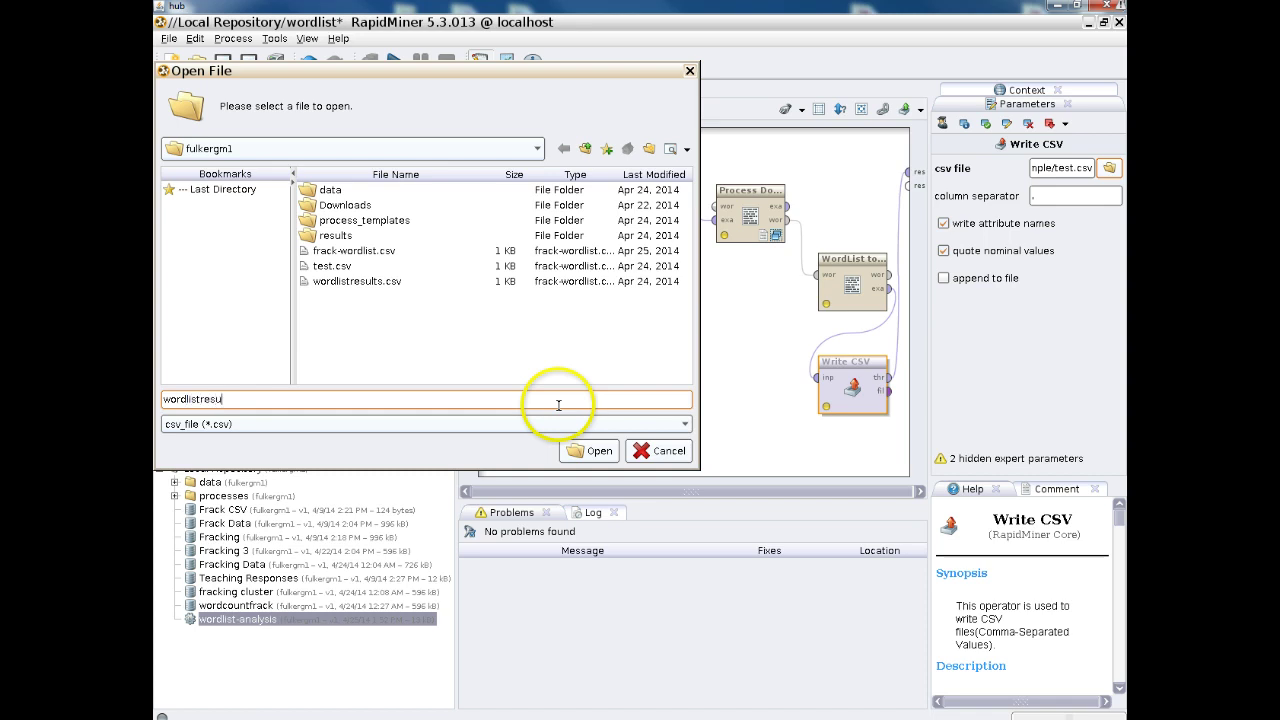
{"action": "left_click", "coordinate": [590, 451]}
{"action": "left_click", "coordinate": [855, 400]}
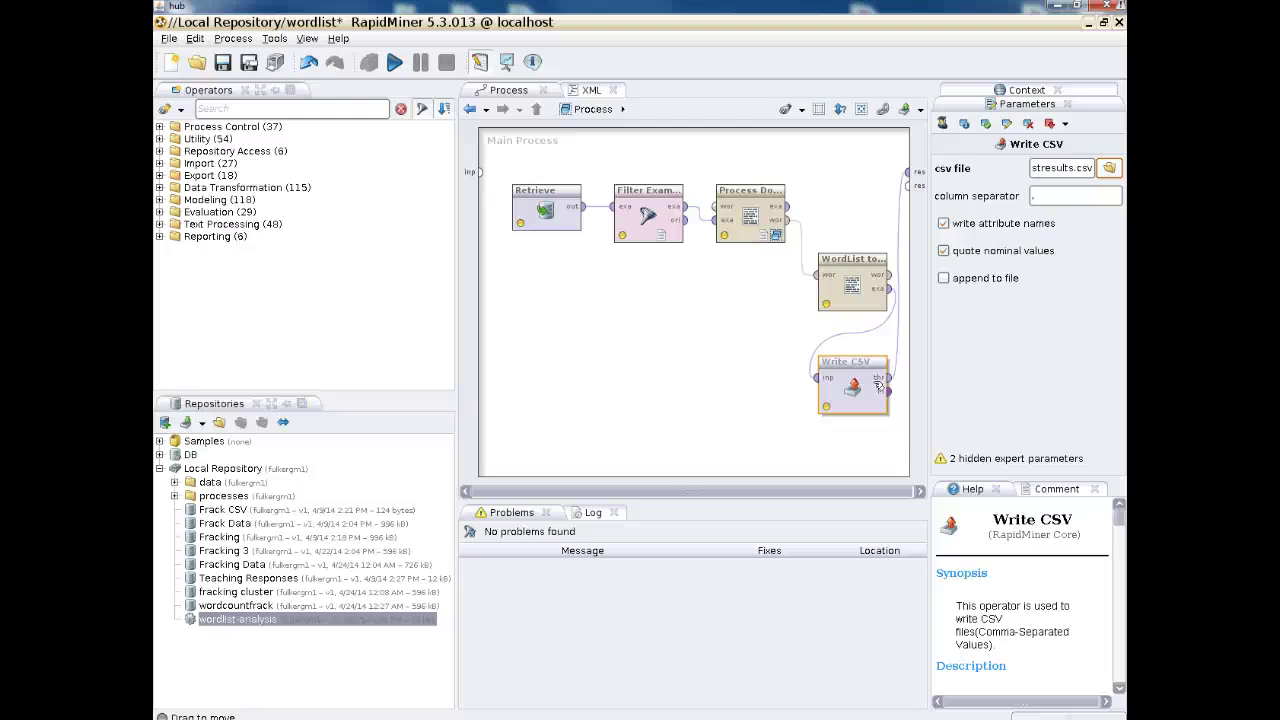
Run the wordlist process and look through its Result Overview and the WordList to Data example set
{"action": "left_click", "coordinate": [396, 63]}
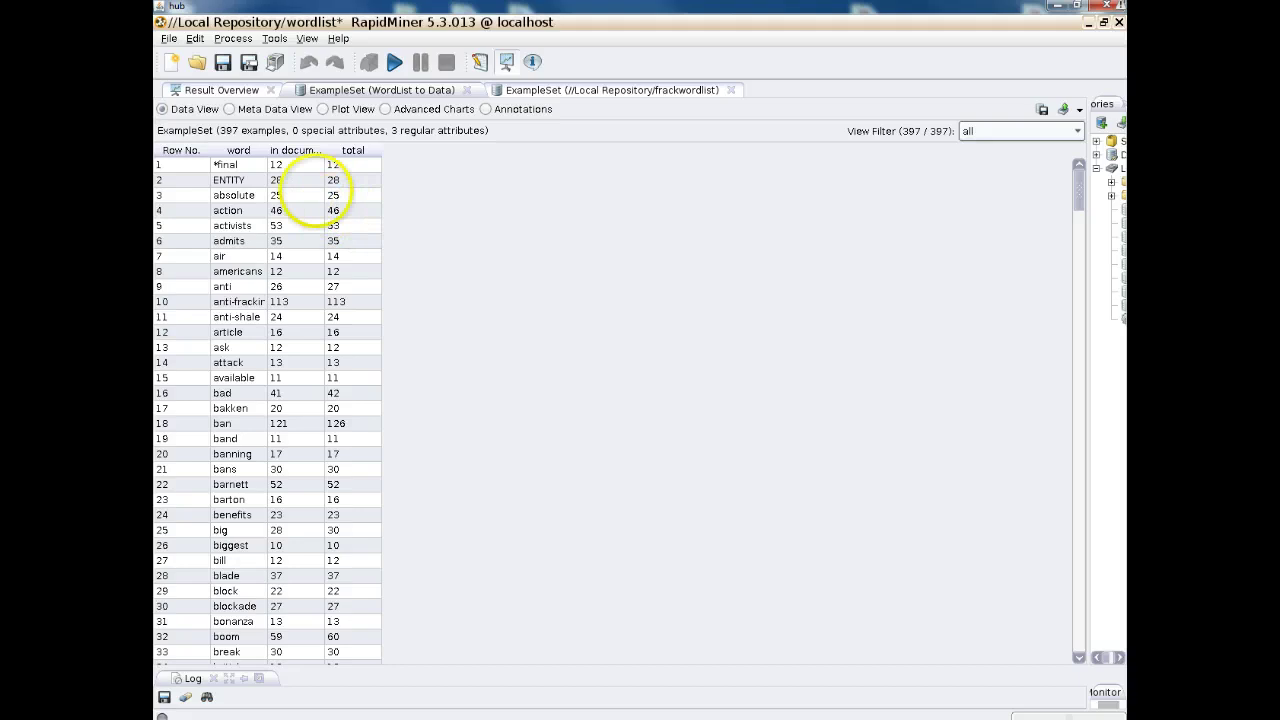
{"action": "left_click", "coordinate": [214, 92]}
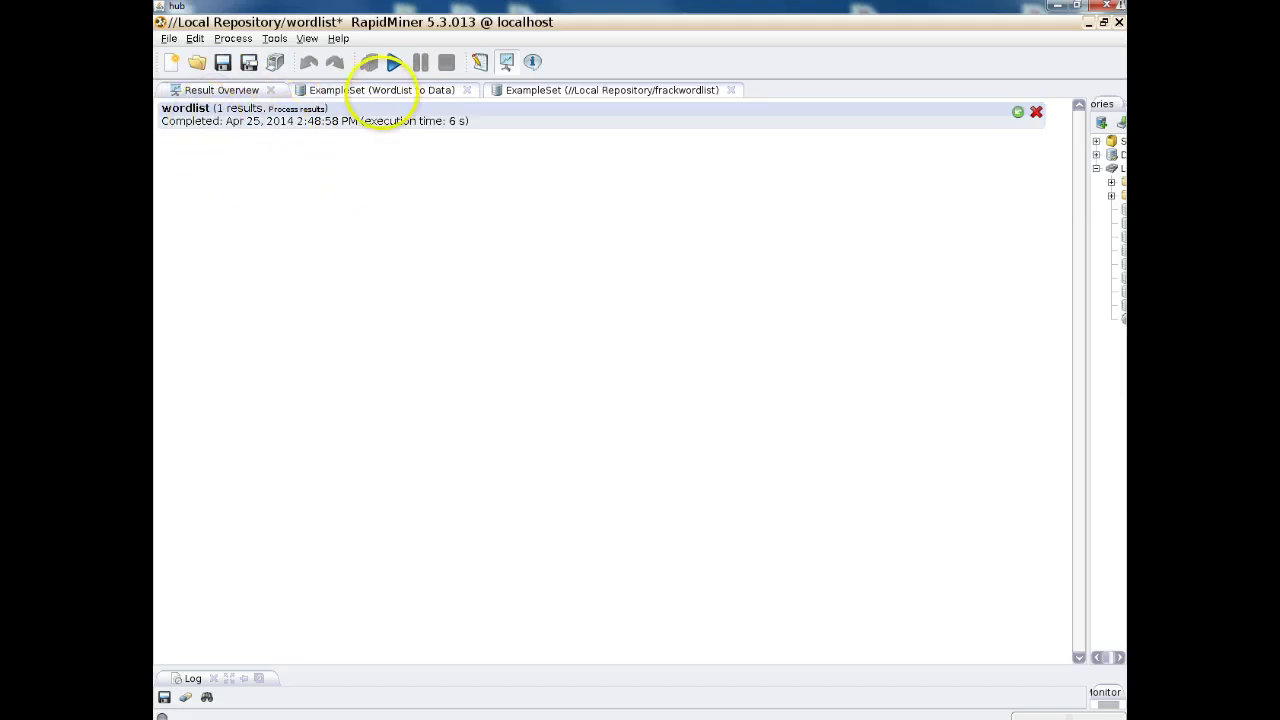
{"action": "left_click", "coordinate": [401, 92]}
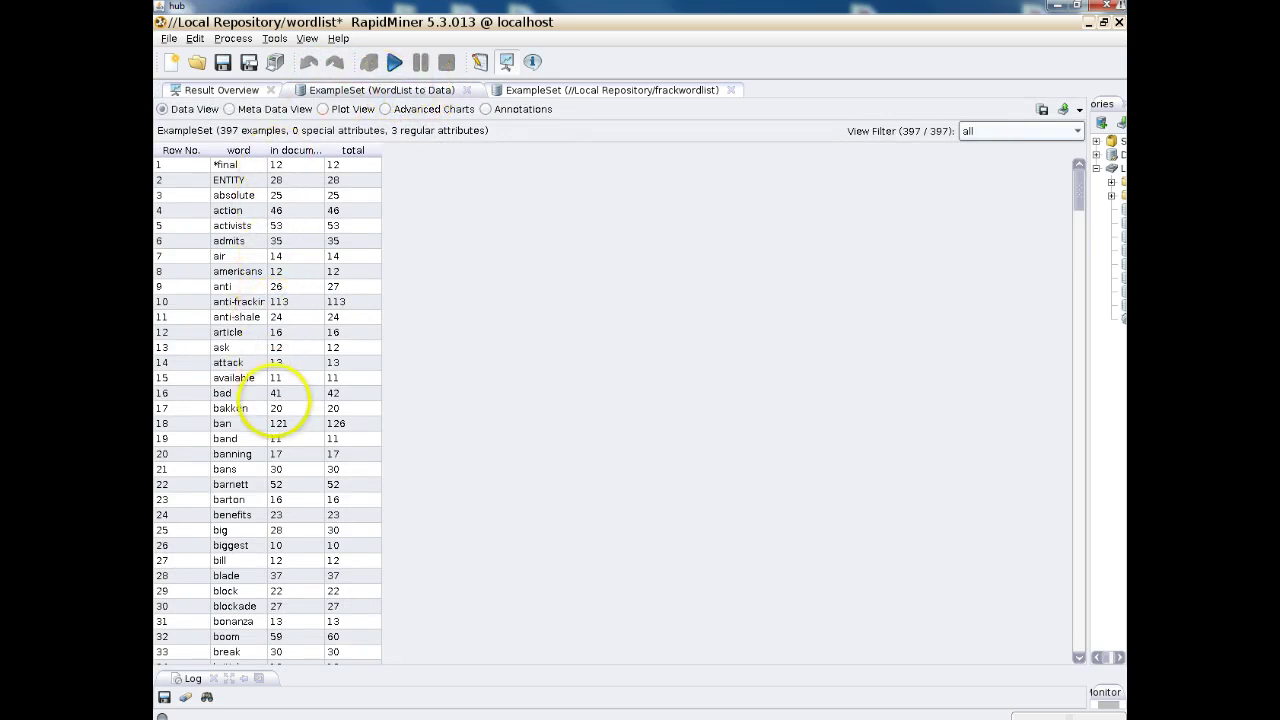
{"action": "scroll", "coordinate": [270, 457], "scroll_direction": "down", "scroll_amount": 3}
{"action": "scroll", "coordinate": [270, 455], "scroll_direction": "down", "scroll_amount": 4}
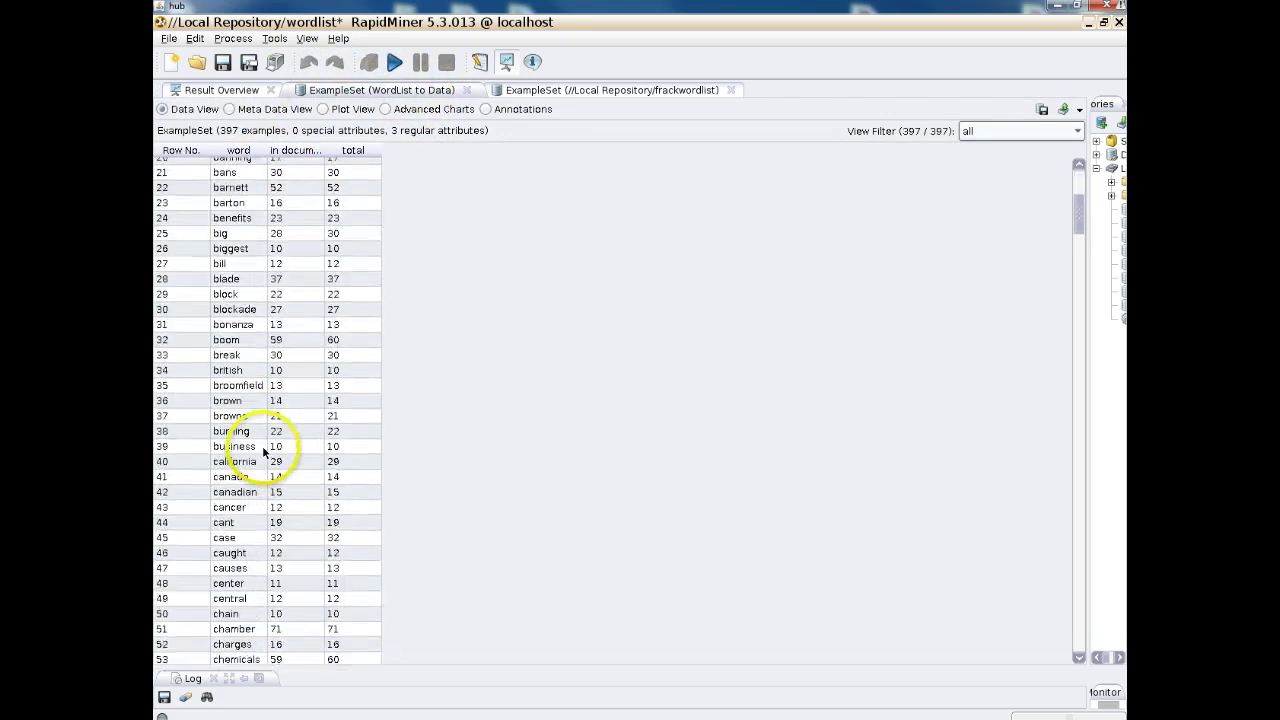
{"action": "scroll", "coordinate": [270, 430], "scroll_direction": "up", "scroll_amount": 7}
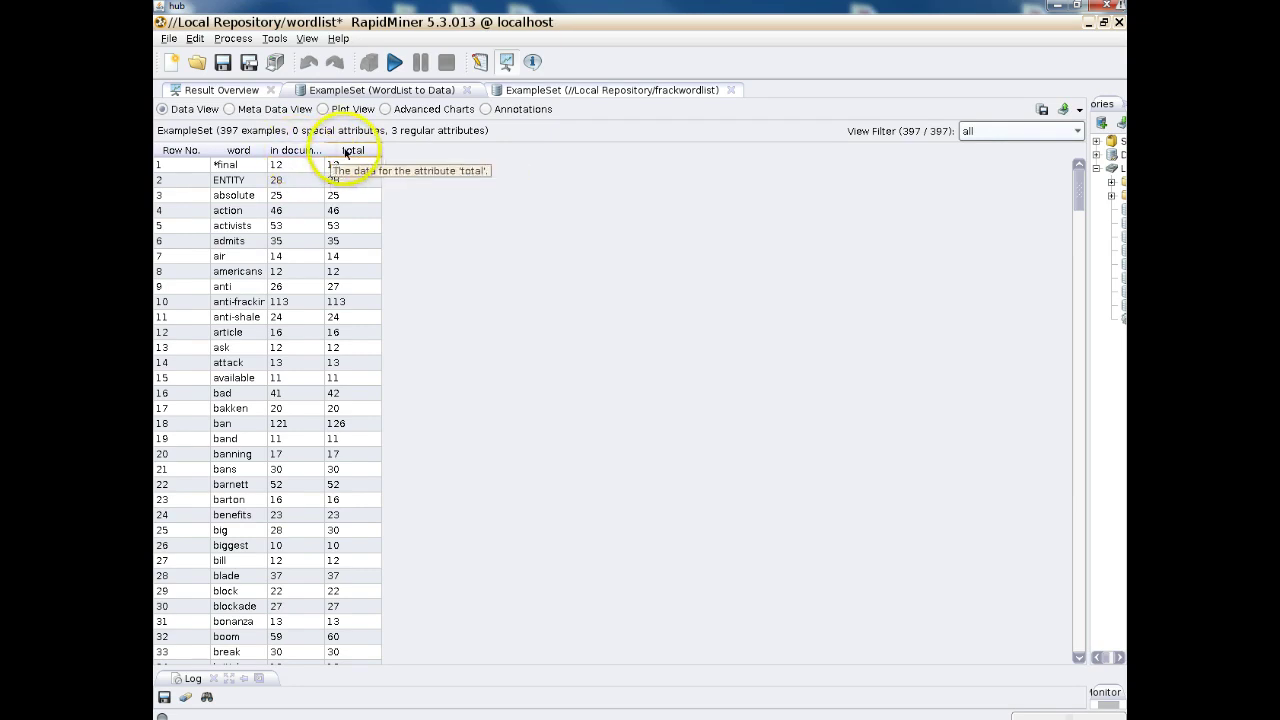
Sort the word list by the in documents column in descending order and check the most frequent words
{"action": "left_click", "coordinate": [288, 153]}
{"action": "left_click", "coordinate": [288, 153]}
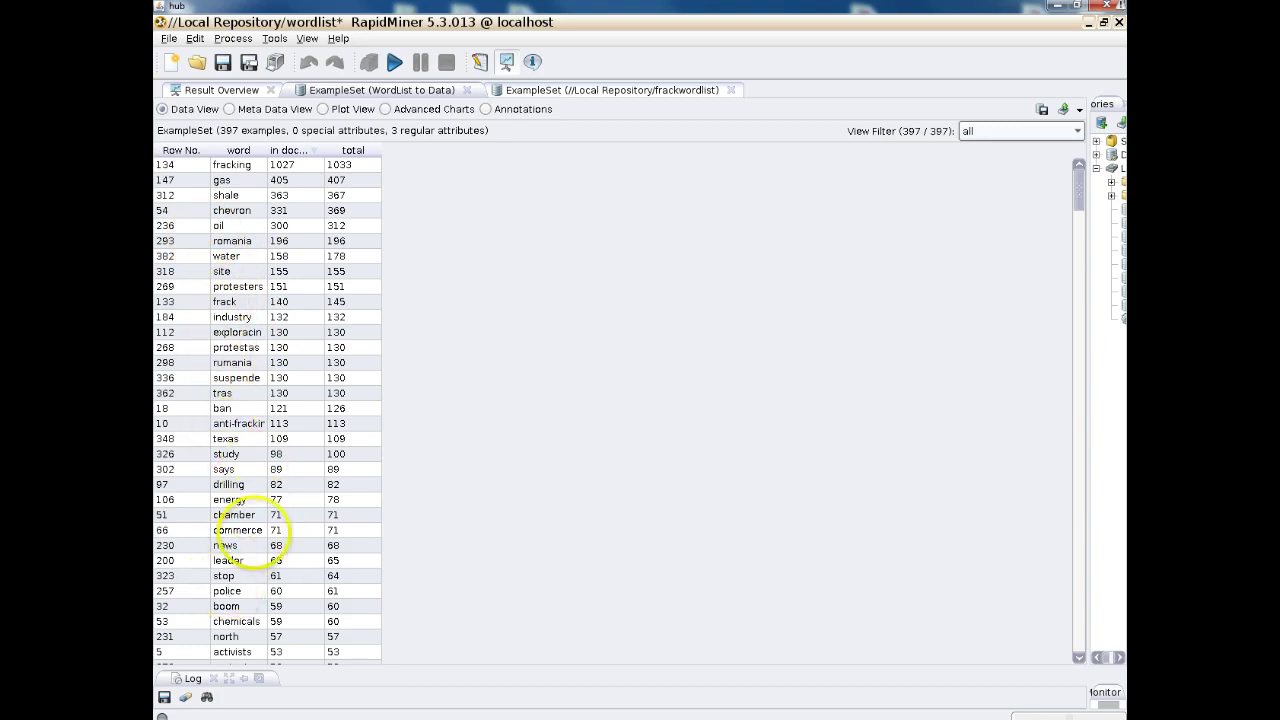
{"action": "scroll", "coordinate": [268, 530], "scroll_direction": "down", "scroll_amount": 1}
{"action": "scroll", "coordinate": [262, 528], "scroll_direction": "up", "scroll_amount": 1}
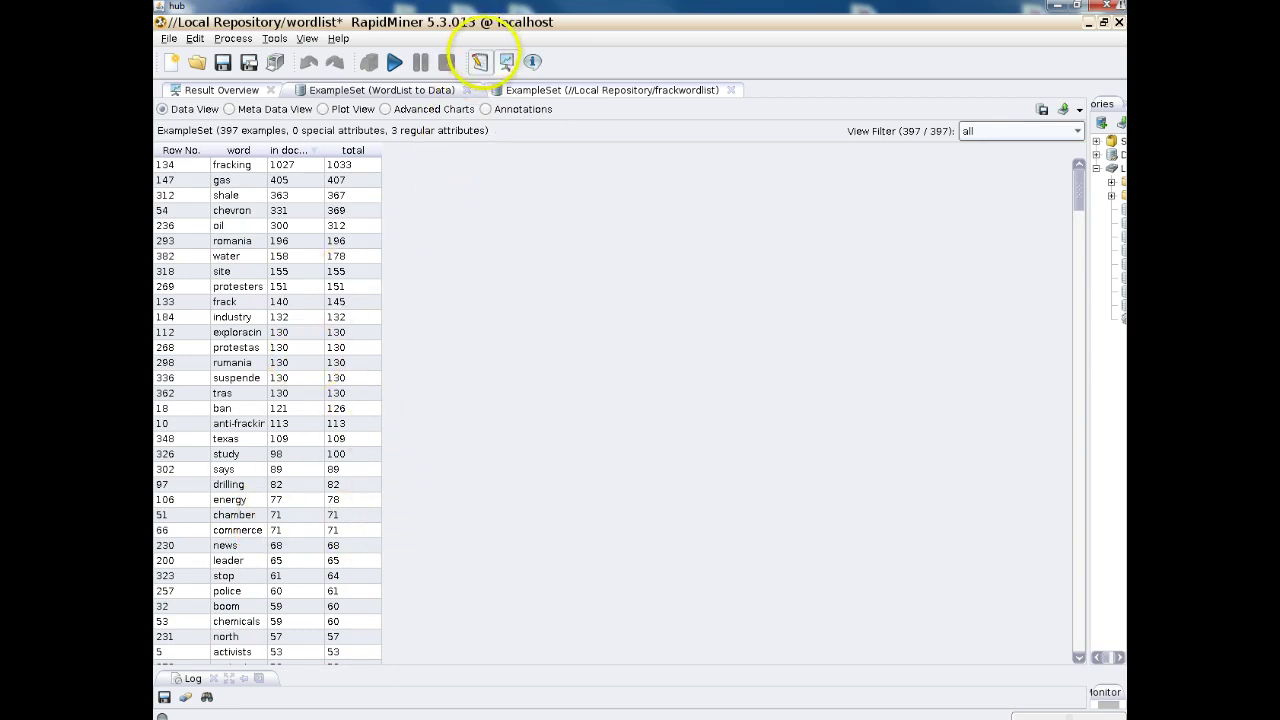
Review the process in the design perspective, and go back to the WordList to Data results
{"action": "left_click", "coordinate": [479, 62]}
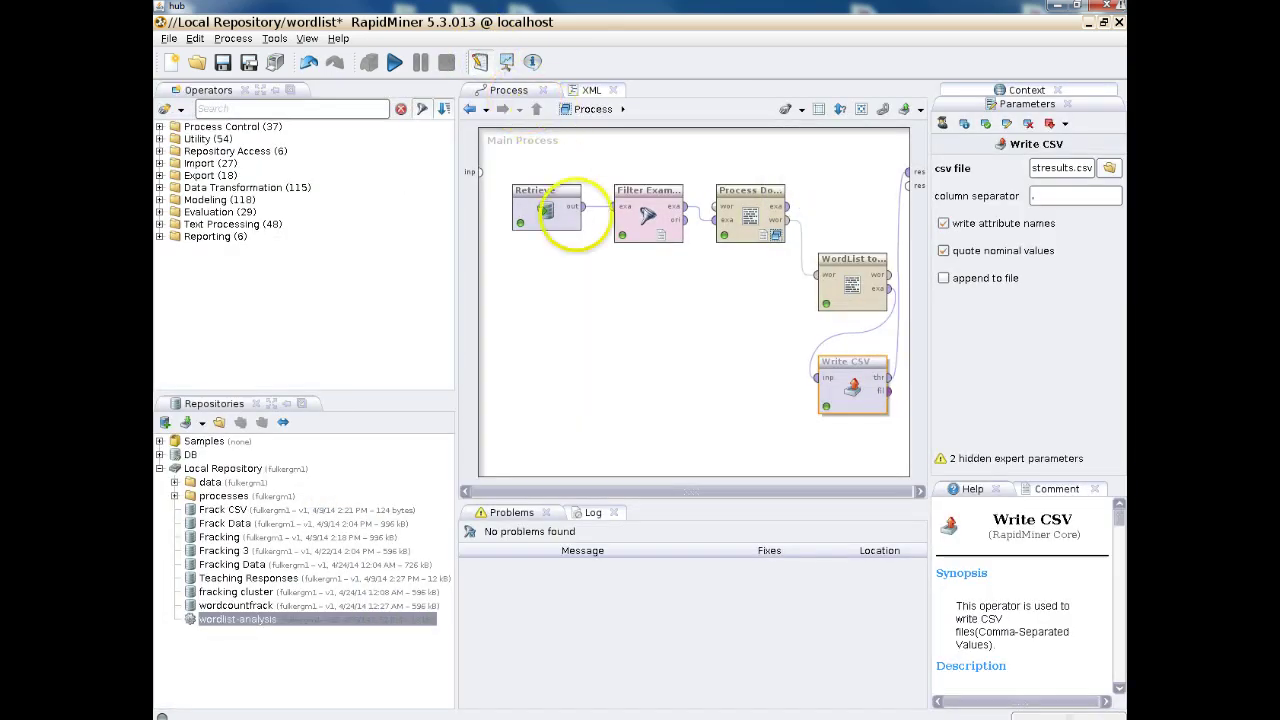
{"action": "left_click", "coordinate": [507, 62]}
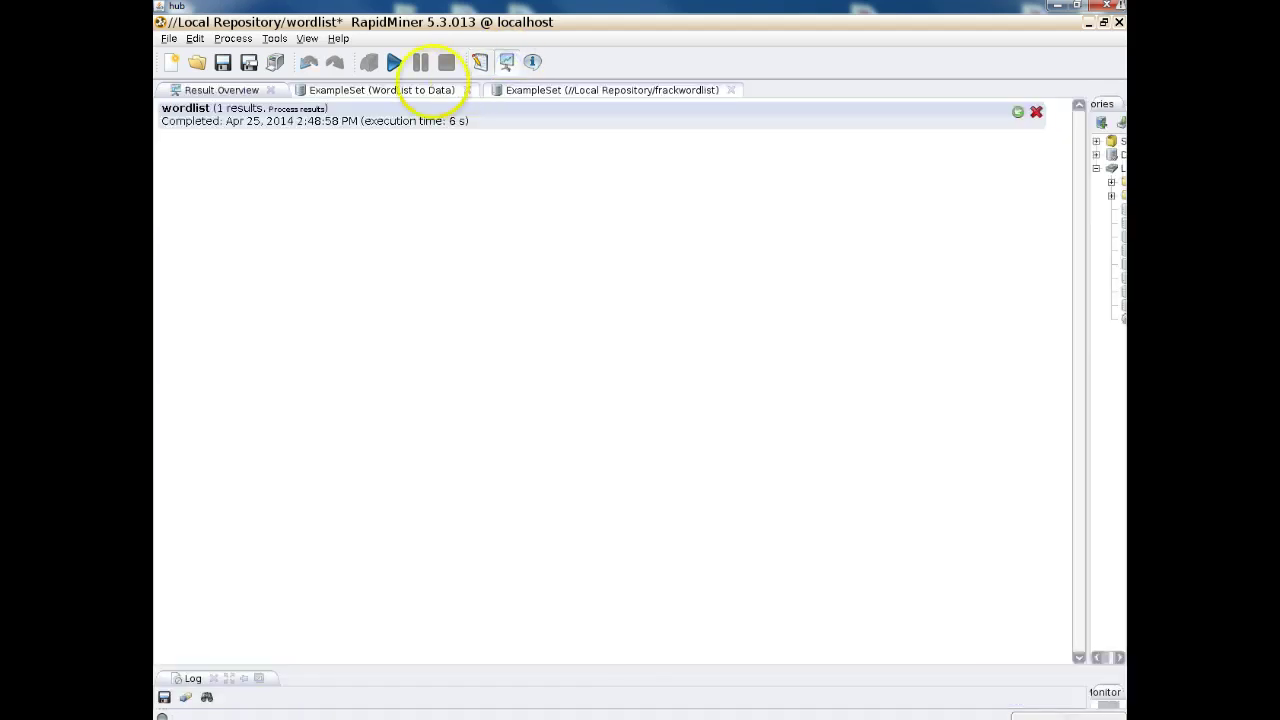
{"action": "left_click", "coordinate": [405, 90]}
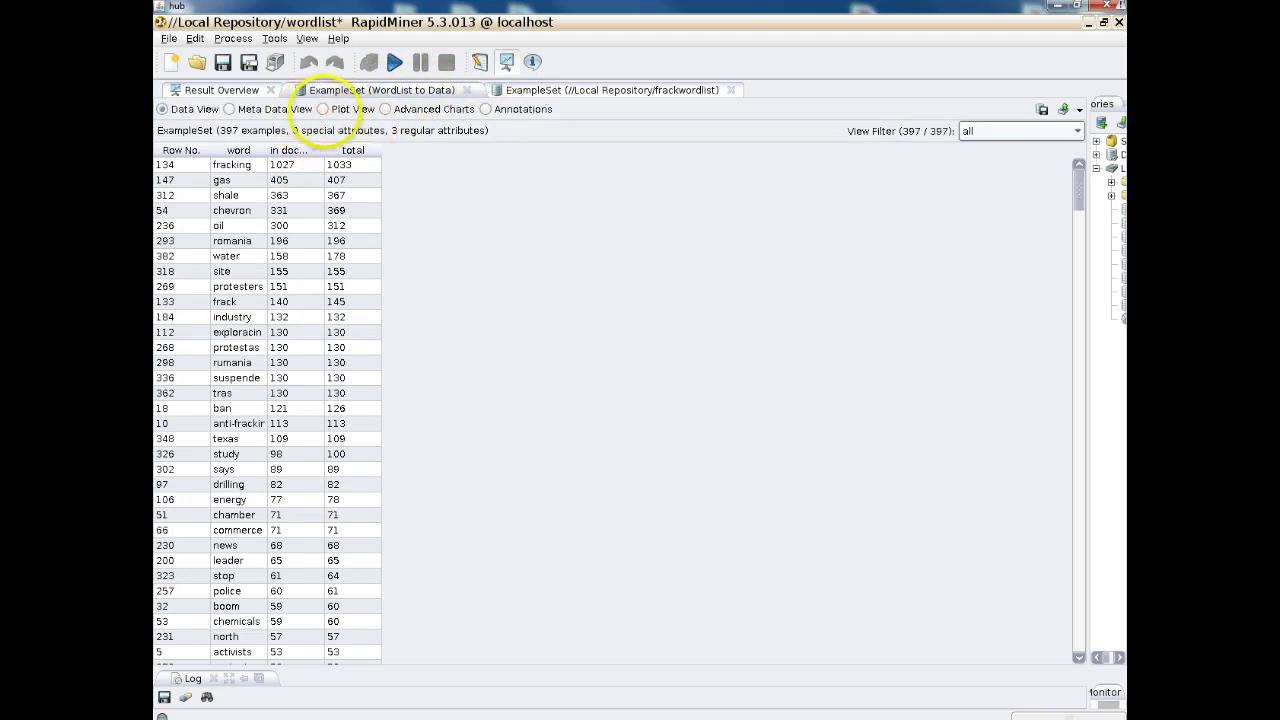
Show the word list results in the plot view using the Pie plotter
{"action": "left_click", "coordinate": [325, 109]}
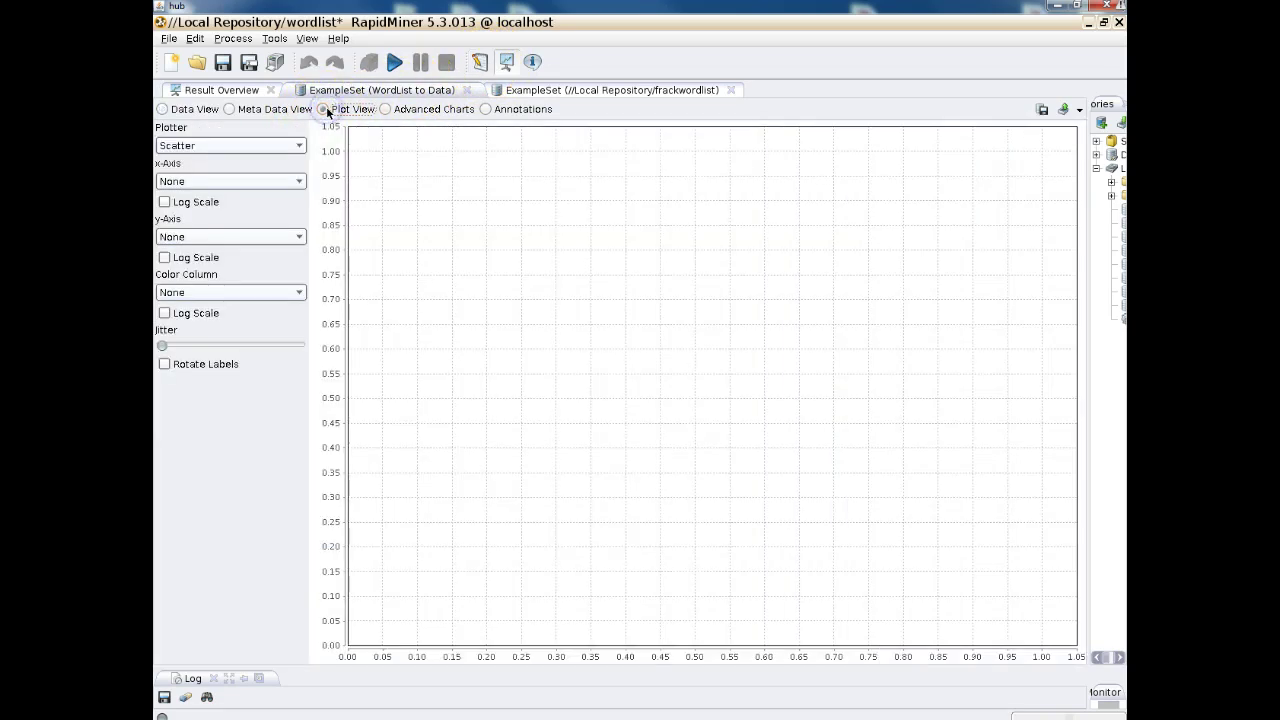
{"action": "left_click", "coordinate": [243, 145]}
{"action": "scroll", "coordinate": [205, 186], "scroll_direction": "down", "scroll_amount": 3}
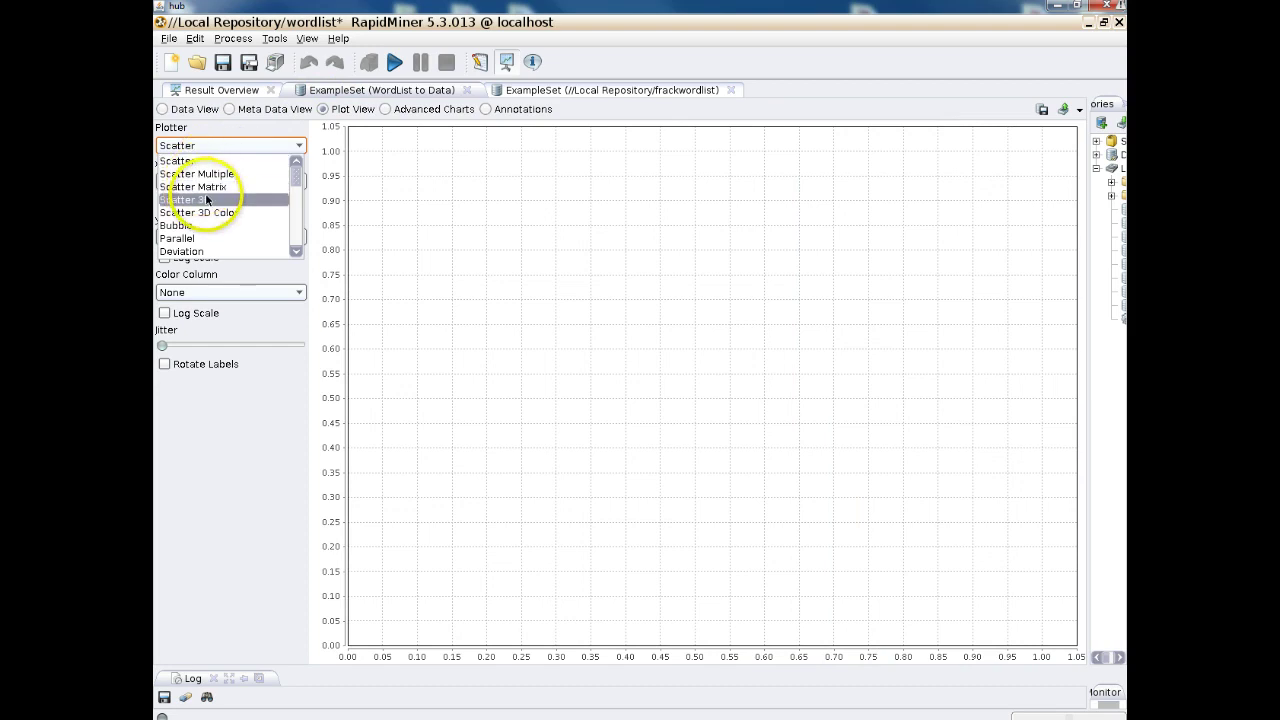
{"action": "scroll", "coordinate": [200, 220], "scroll_direction": "down", "scroll_amount": 1}
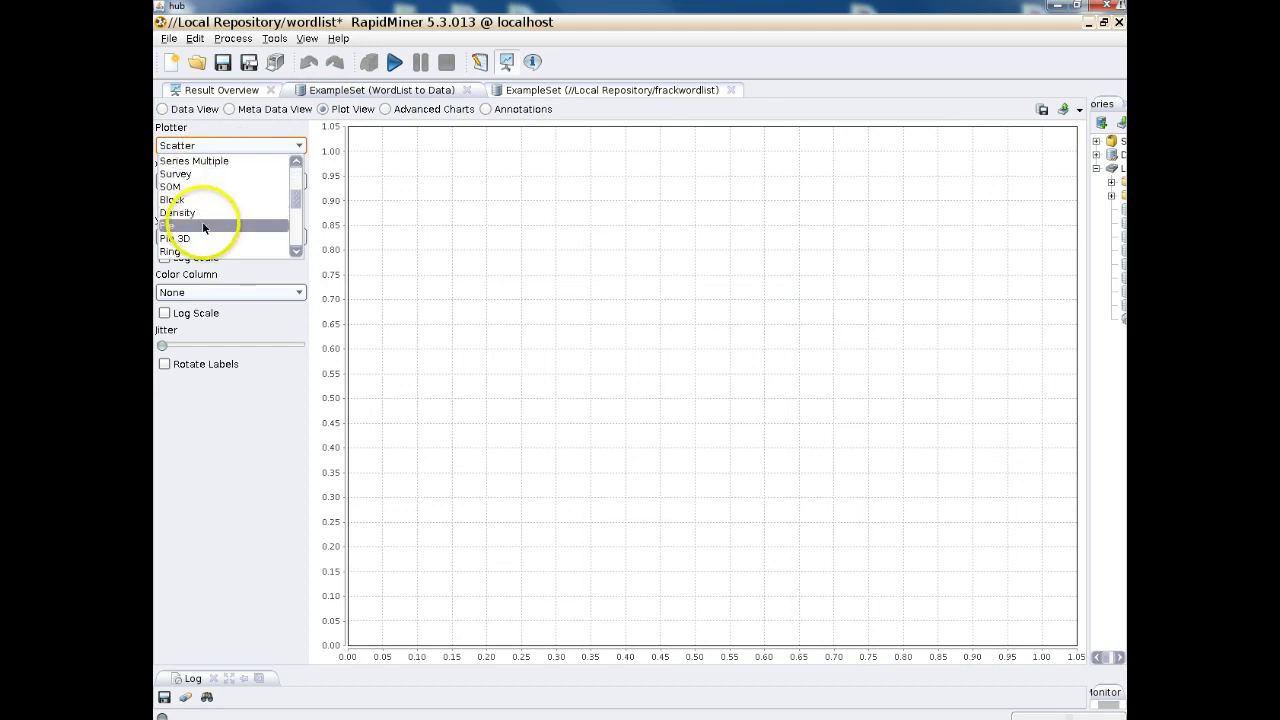
{"action": "left_click", "coordinate": [205, 225]}
Group the pie chart by word and use total for both its legend column and value column
{"action": "left_click", "coordinate": [263, 181]}
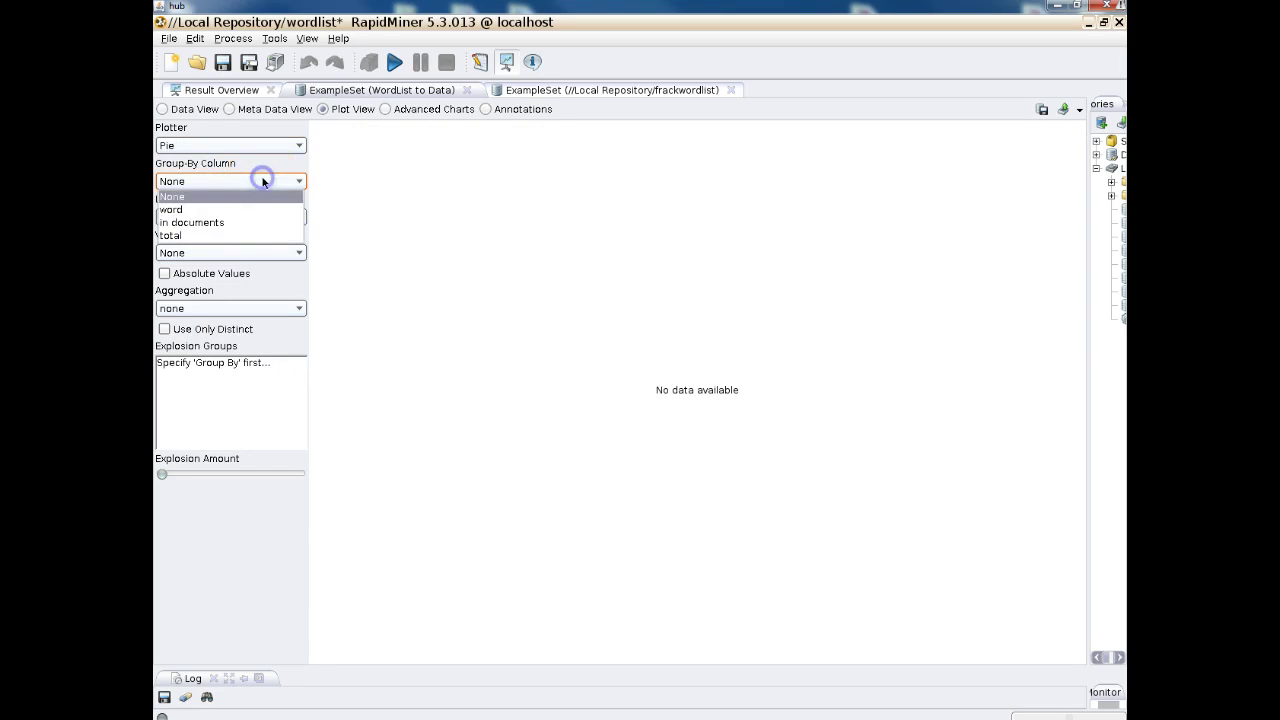
{"action": "left_click", "coordinate": [180, 210]}
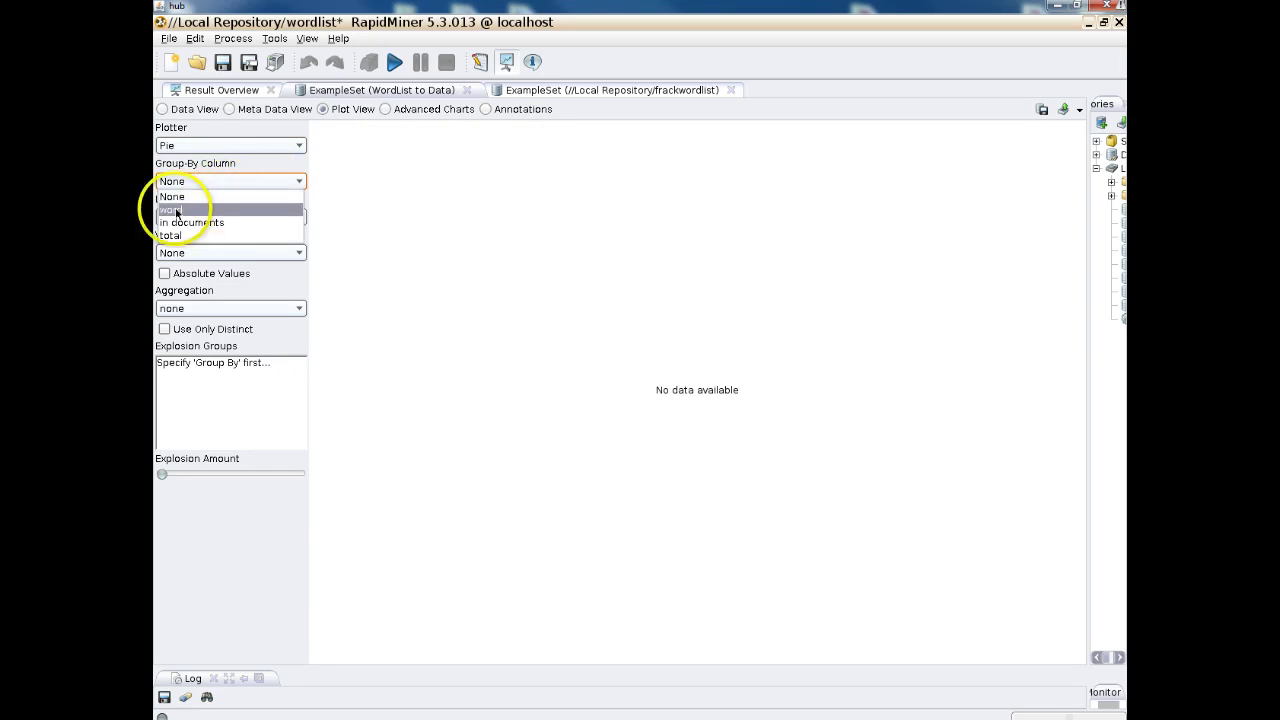
{"action": "left_click", "coordinate": [207, 218]}
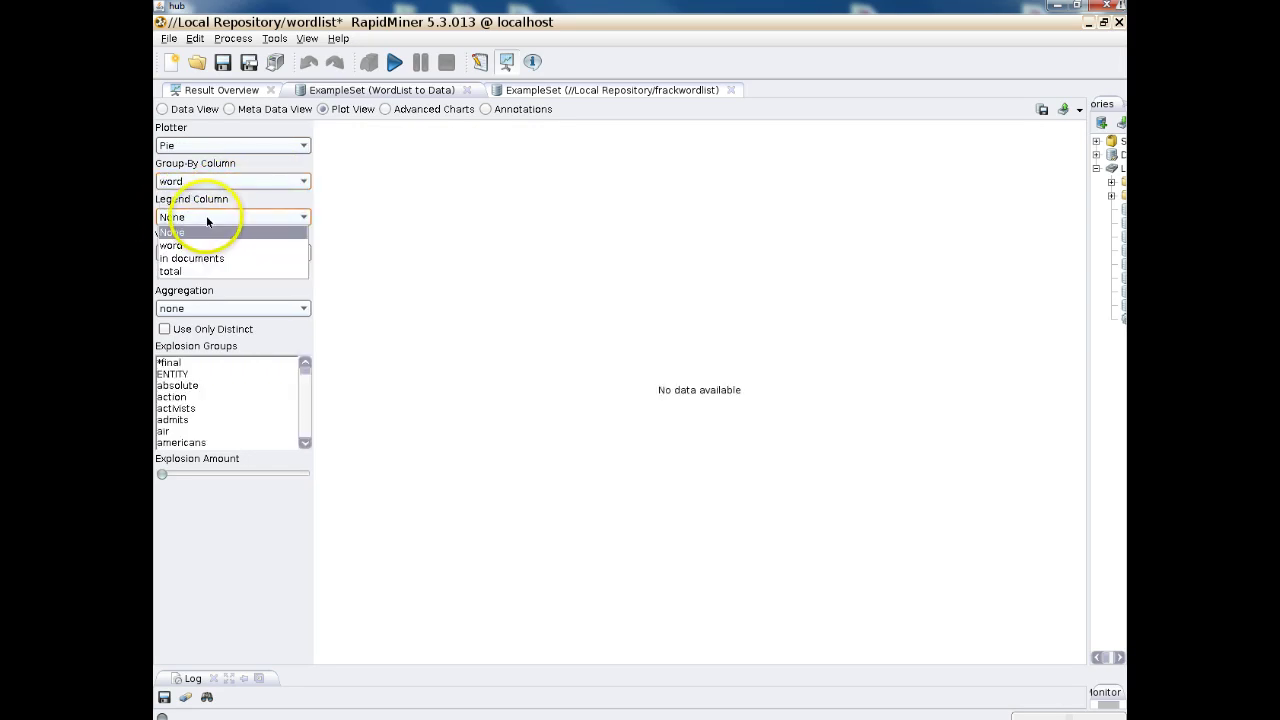
{"action": "left_click", "coordinate": [180, 271]}
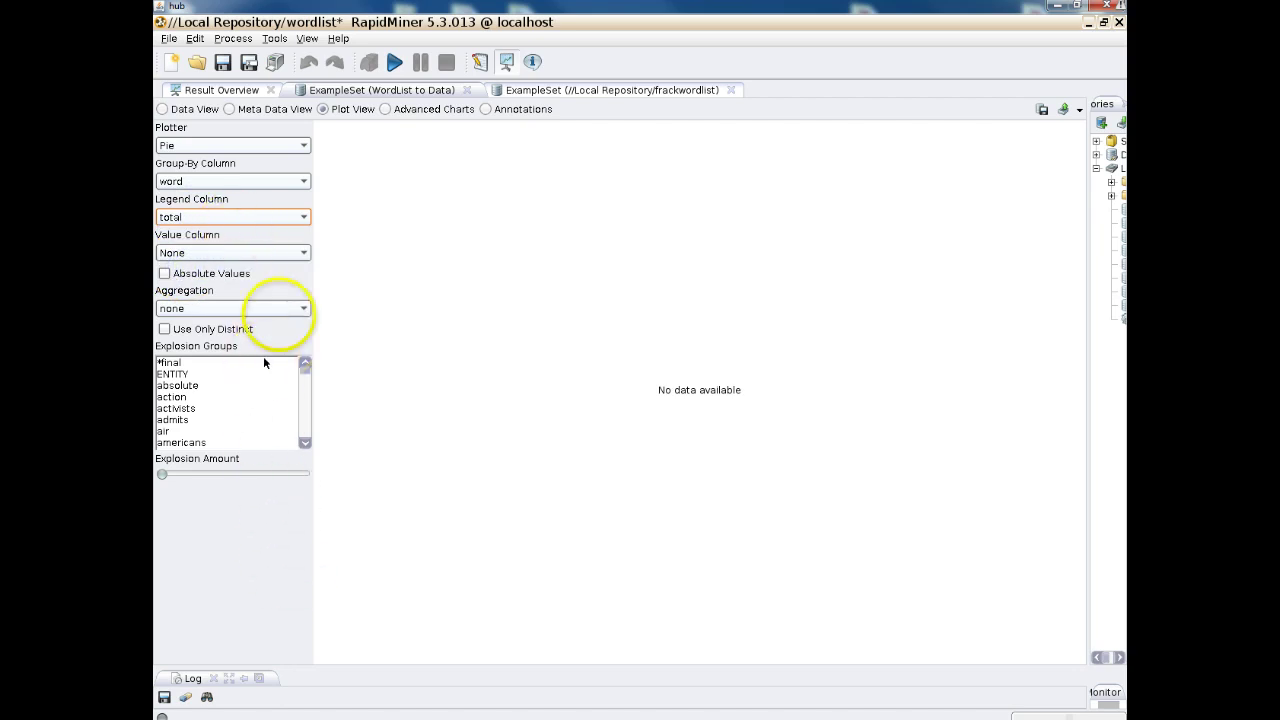
{"action": "left_click", "coordinate": [211, 256]}
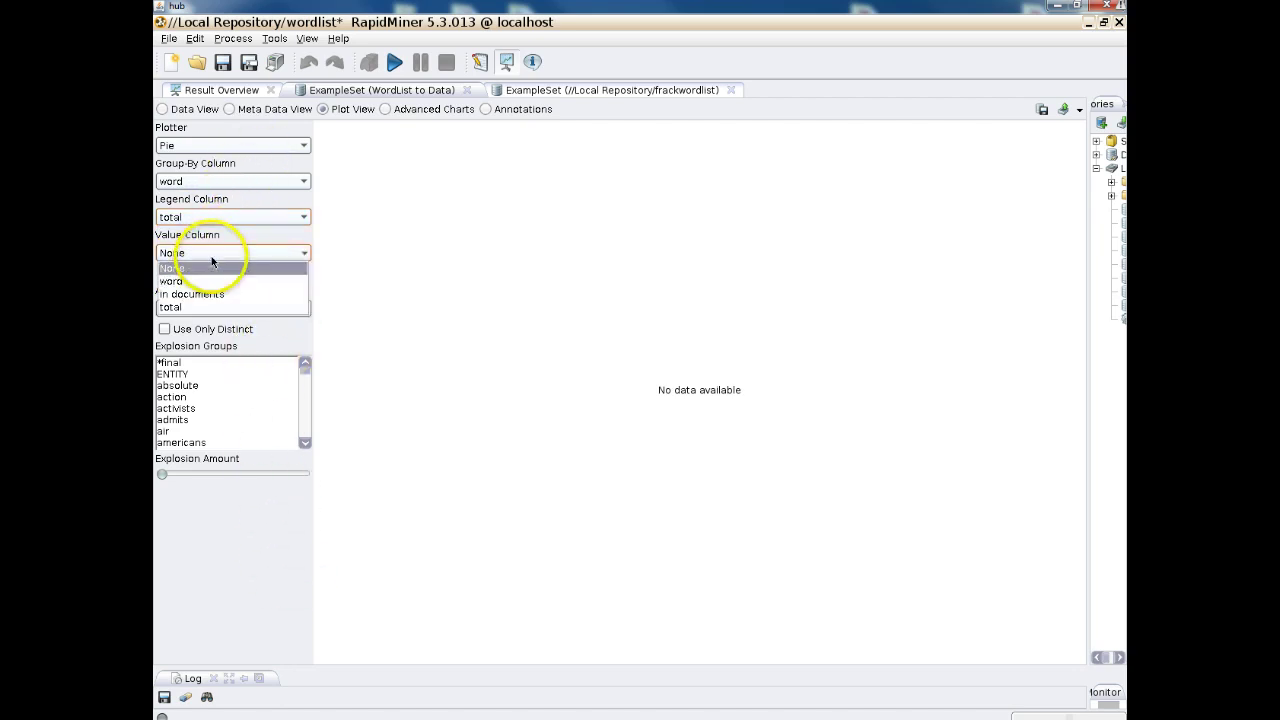
{"action": "left_click", "coordinate": [240, 312]}
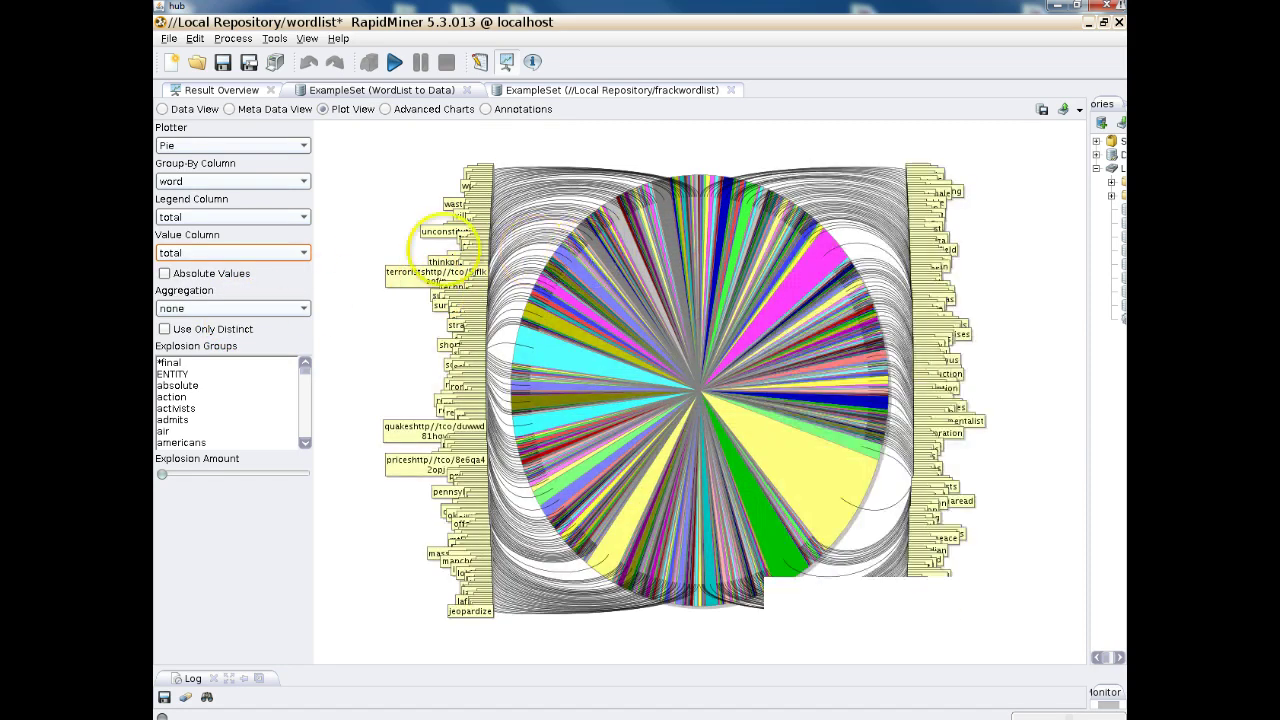
Set the pie chart's group-by column to None and its legend column to word
{"action": "left_click", "coordinate": [278, 181]}
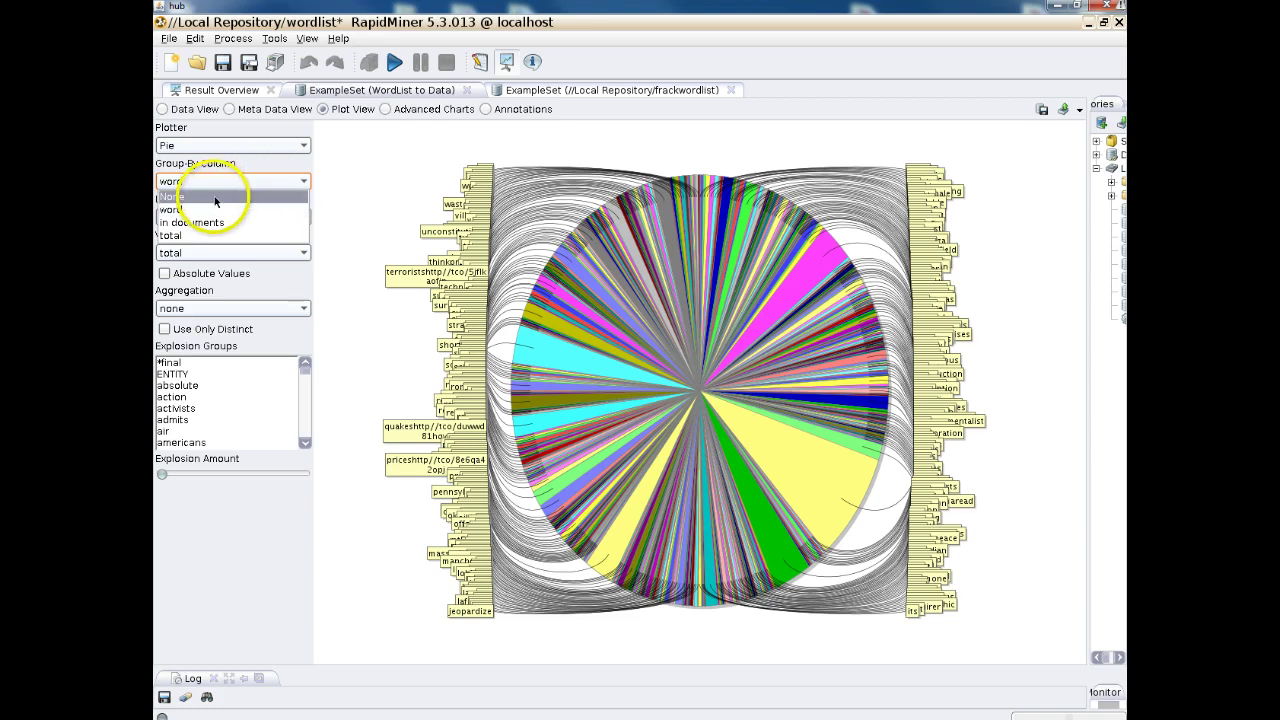
{"action": "left_click", "coordinate": [215, 197]}
{"action": "left_click", "coordinate": [248, 145]}
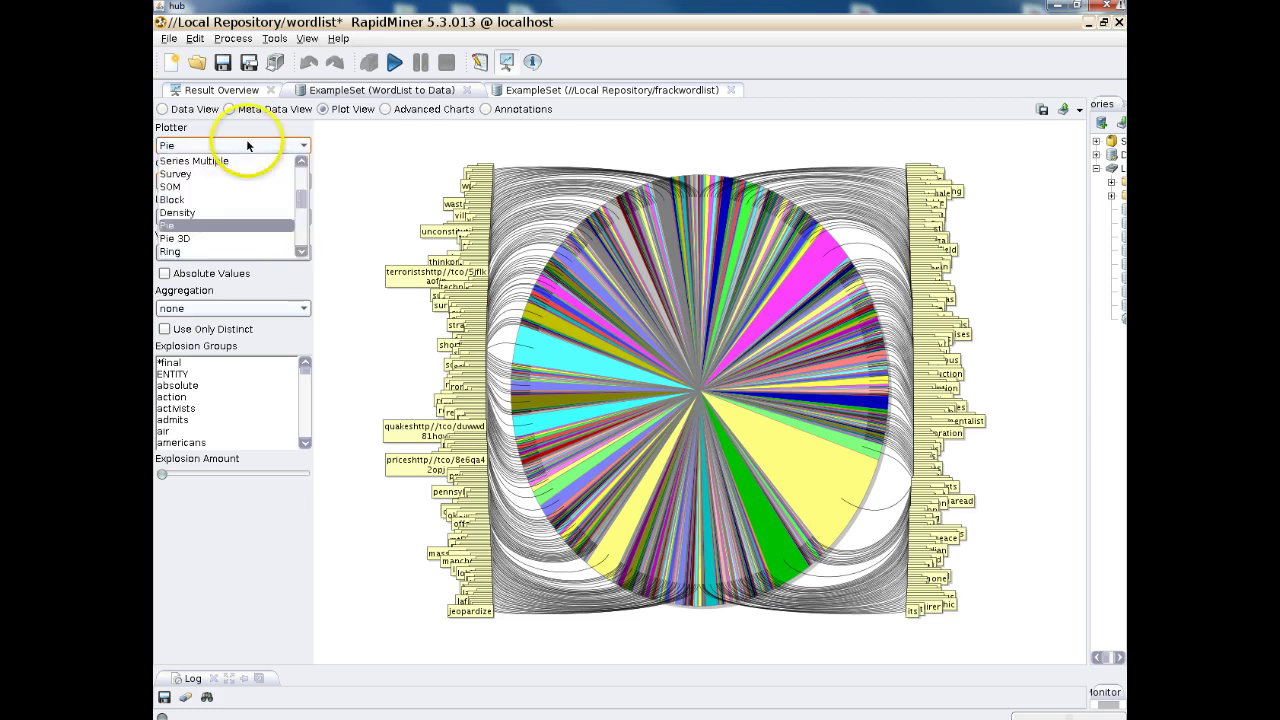
{"action": "left_click", "coordinate": [248, 145]}
{"action": "left_click", "coordinate": [211, 217]}
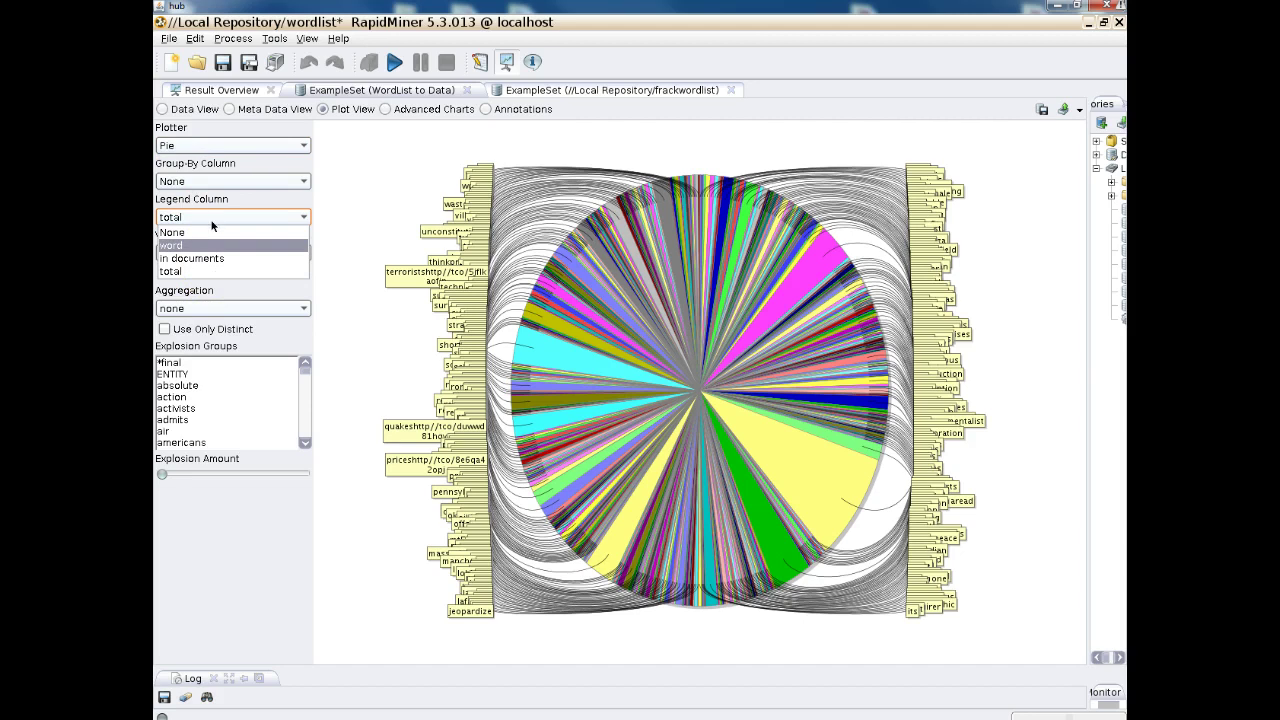
{"action": "key", "text": "Return"}
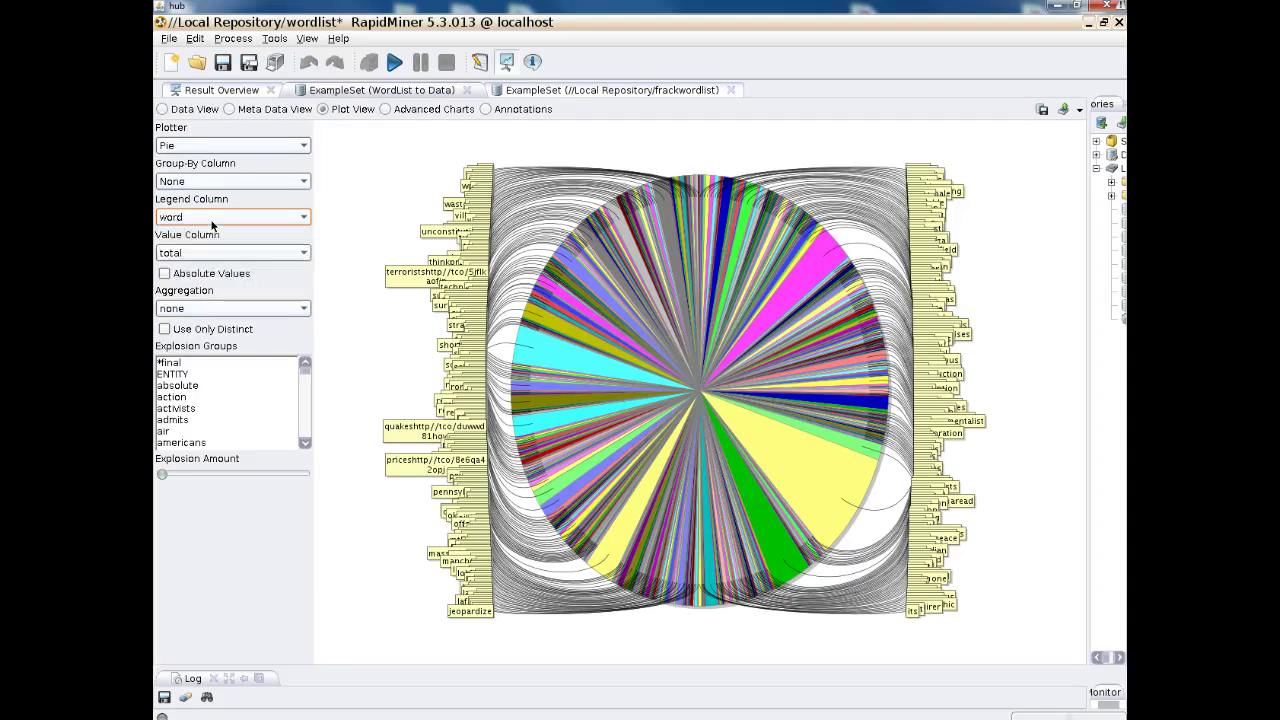
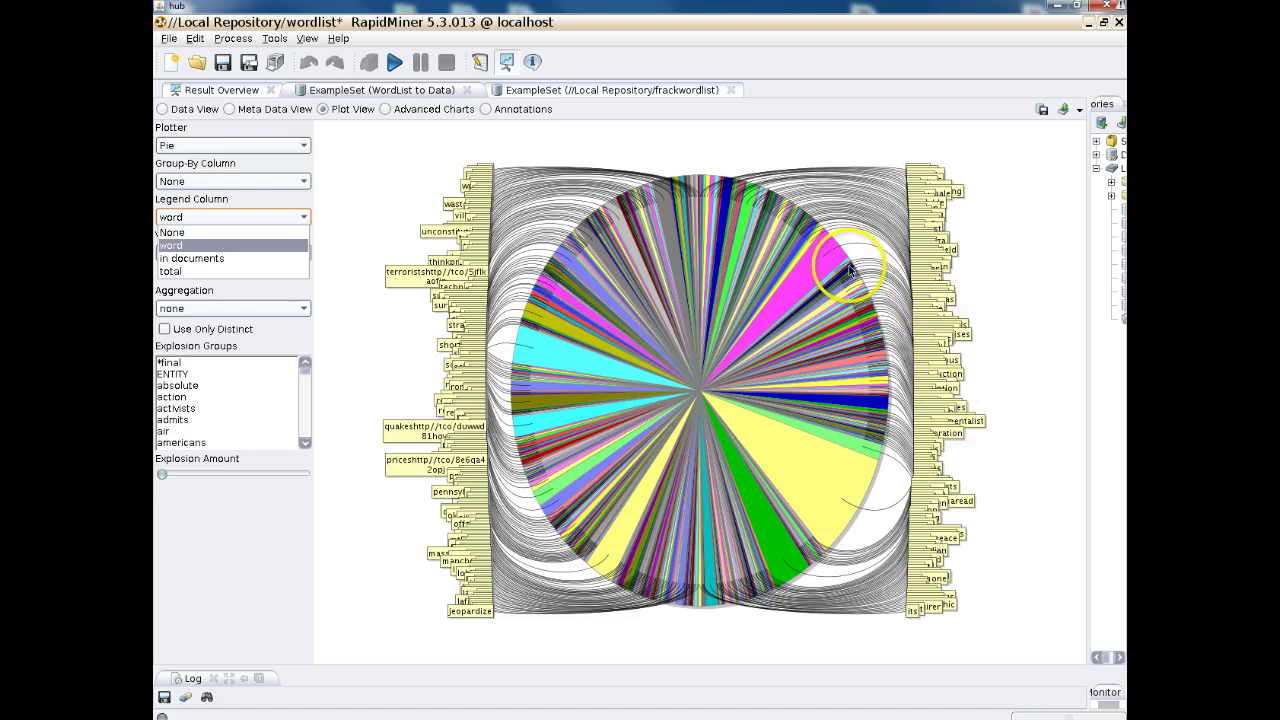
Return to the process design and open the Process Documents from Data subprocess to review its chain of token operators
{"action": "left_click", "coordinate": [479, 61]}
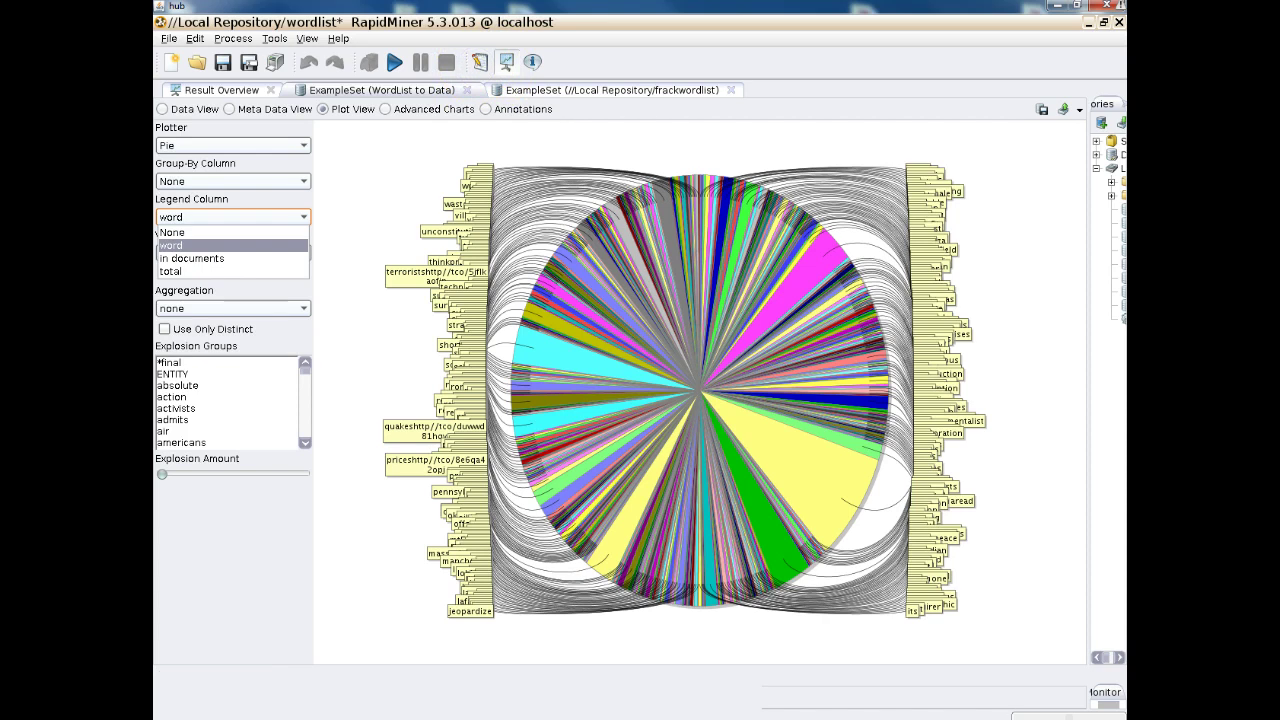
{"action": "left_click", "coordinate": [479, 61]}
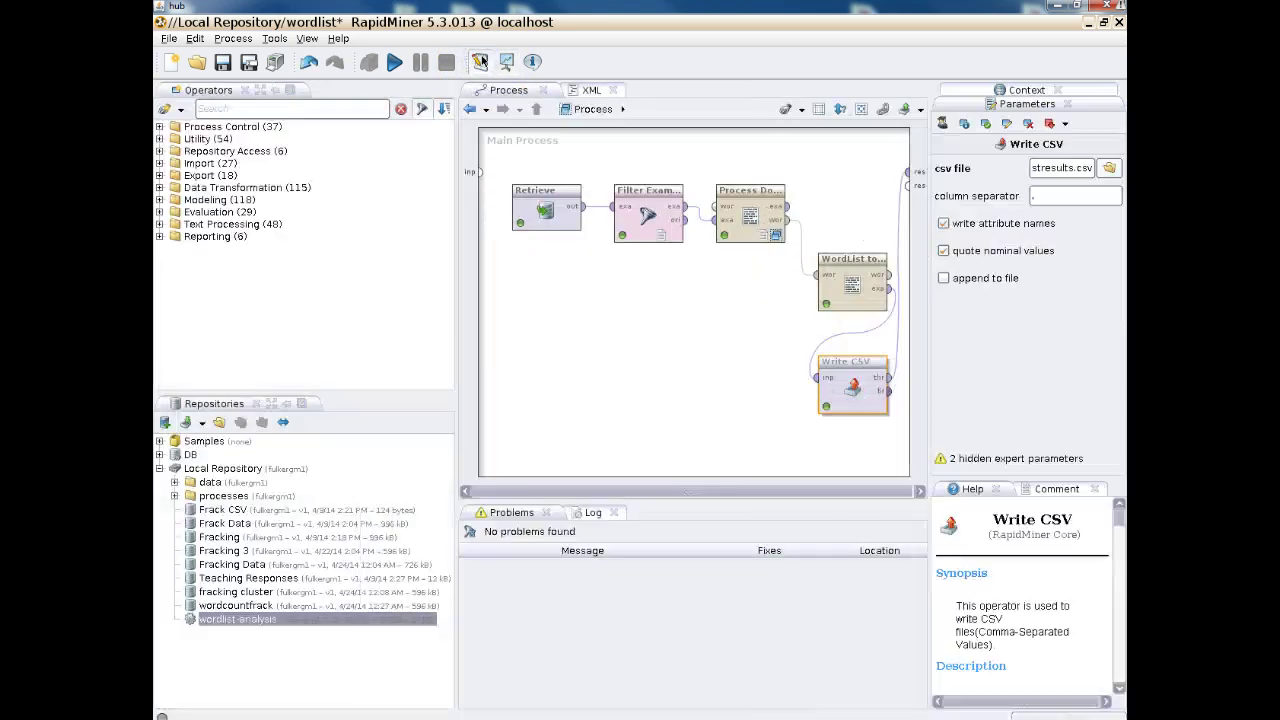
{"action": "left_click", "coordinate": [760, 225]}
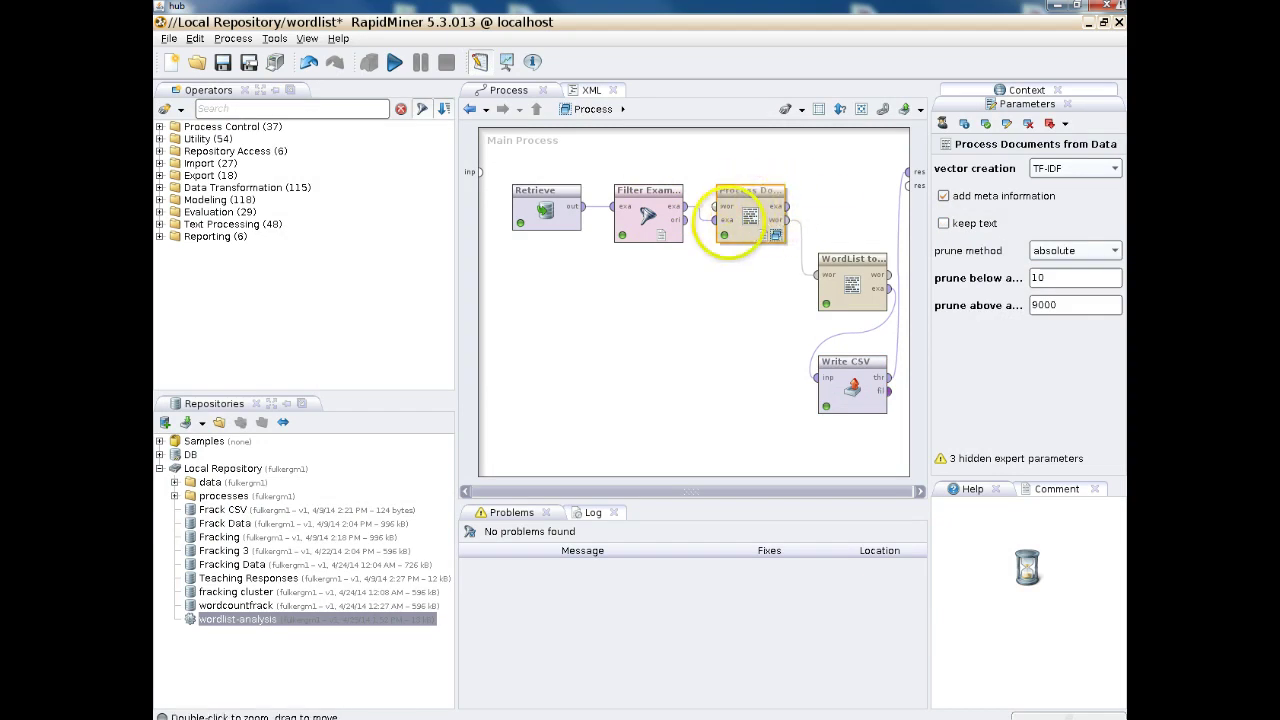
{"action": "double_click", "coordinate": [745, 218]}
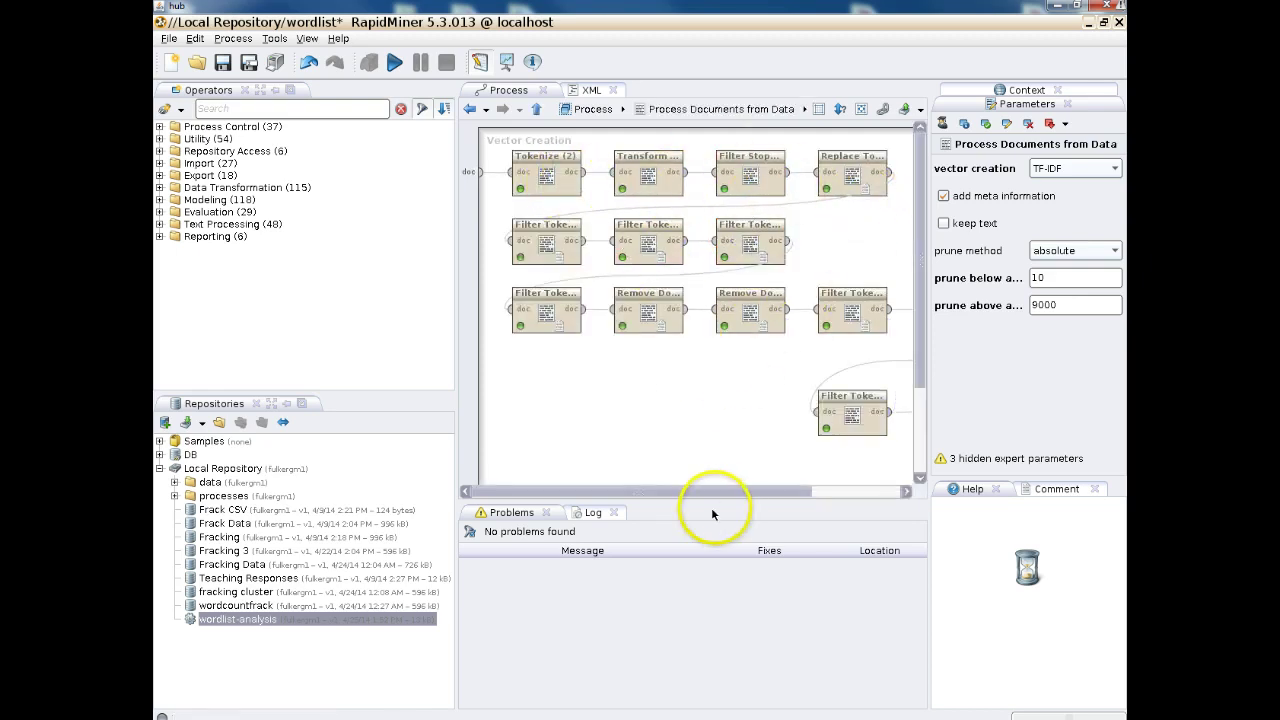
{"action": "left_click_drag", "start_coordinate": [771, 491], "coordinate": [843, 477]}
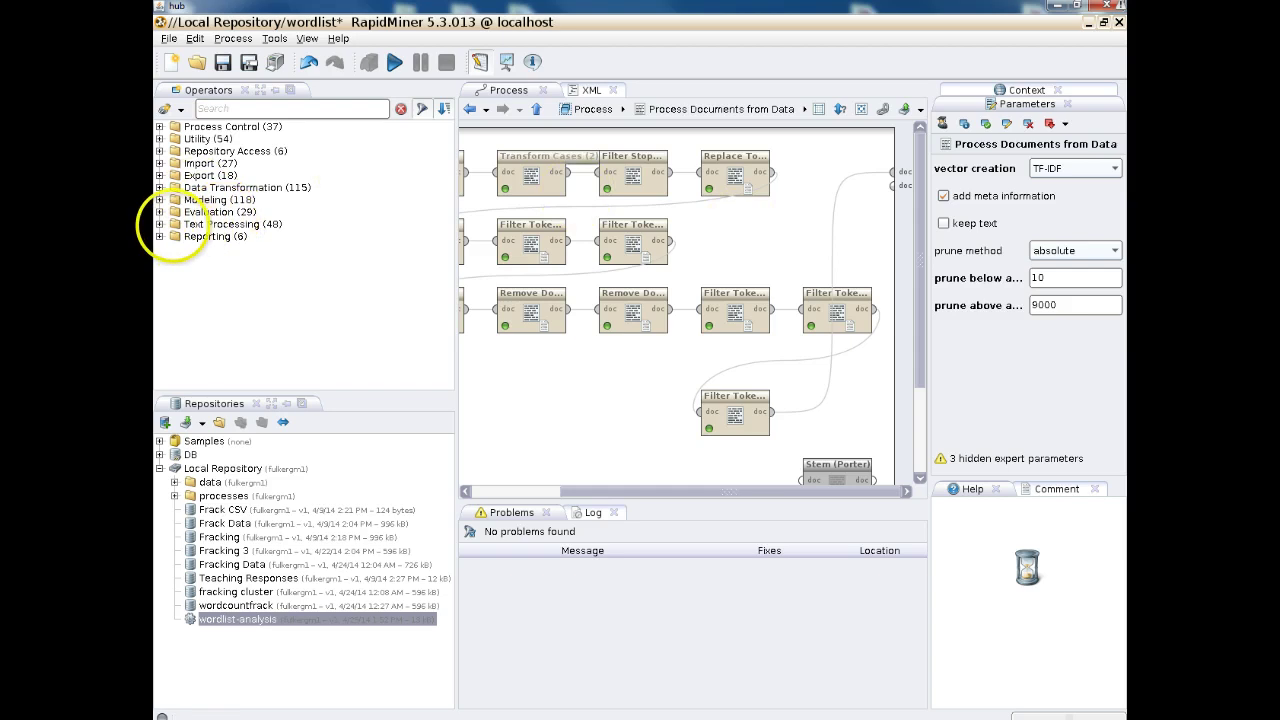
Search the operators for "stem" and insert Stem (Snowball) between the last Filter Tokens operator and the subprocess output
{"action": "left_click", "coordinate": [160, 224]}
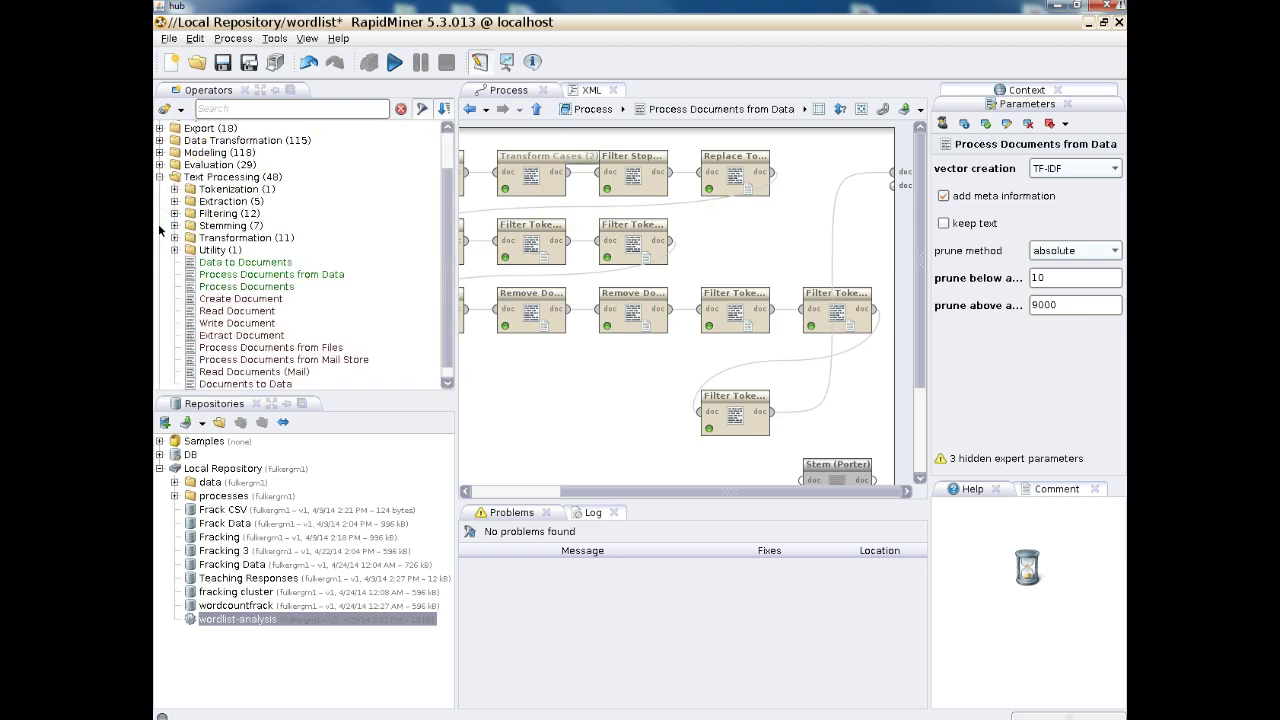
{"action": "left_click", "coordinate": [262, 287]}
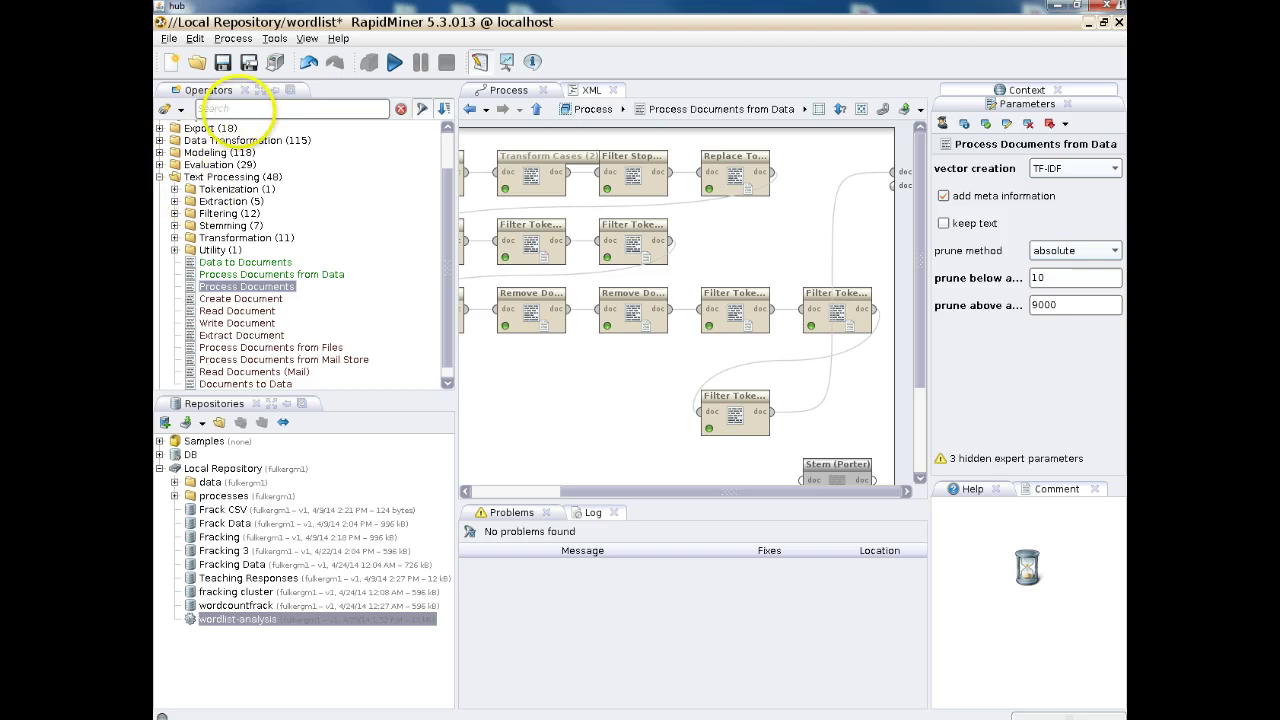
{"action": "left_click", "coordinate": [230, 108]}
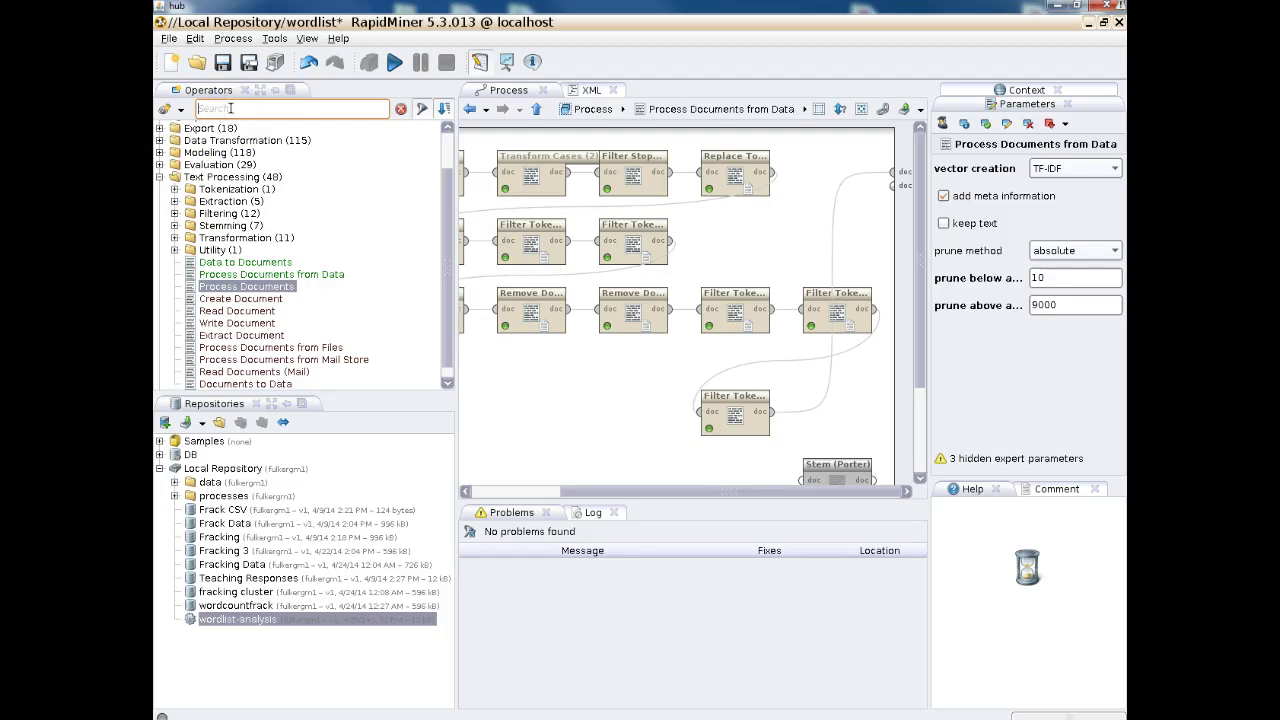
{"action": "type", "text": "stem"}
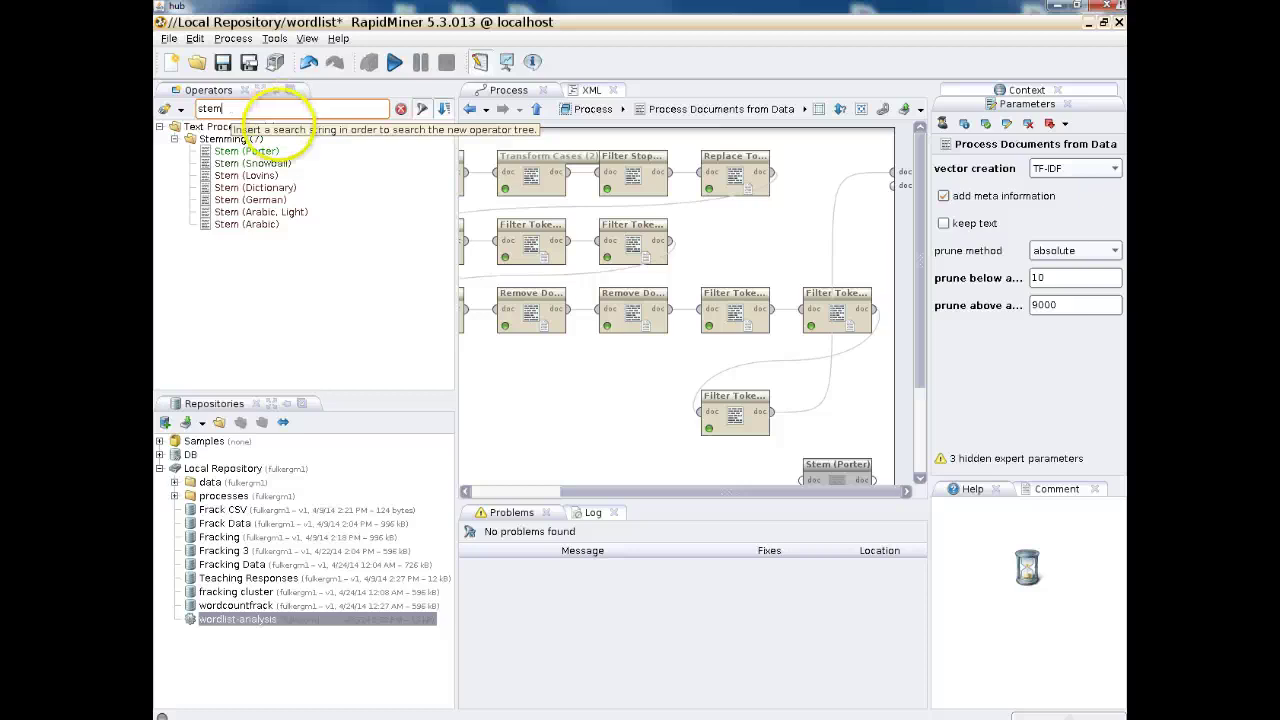
{"action": "left_click", "coordinate": [259, 165]}
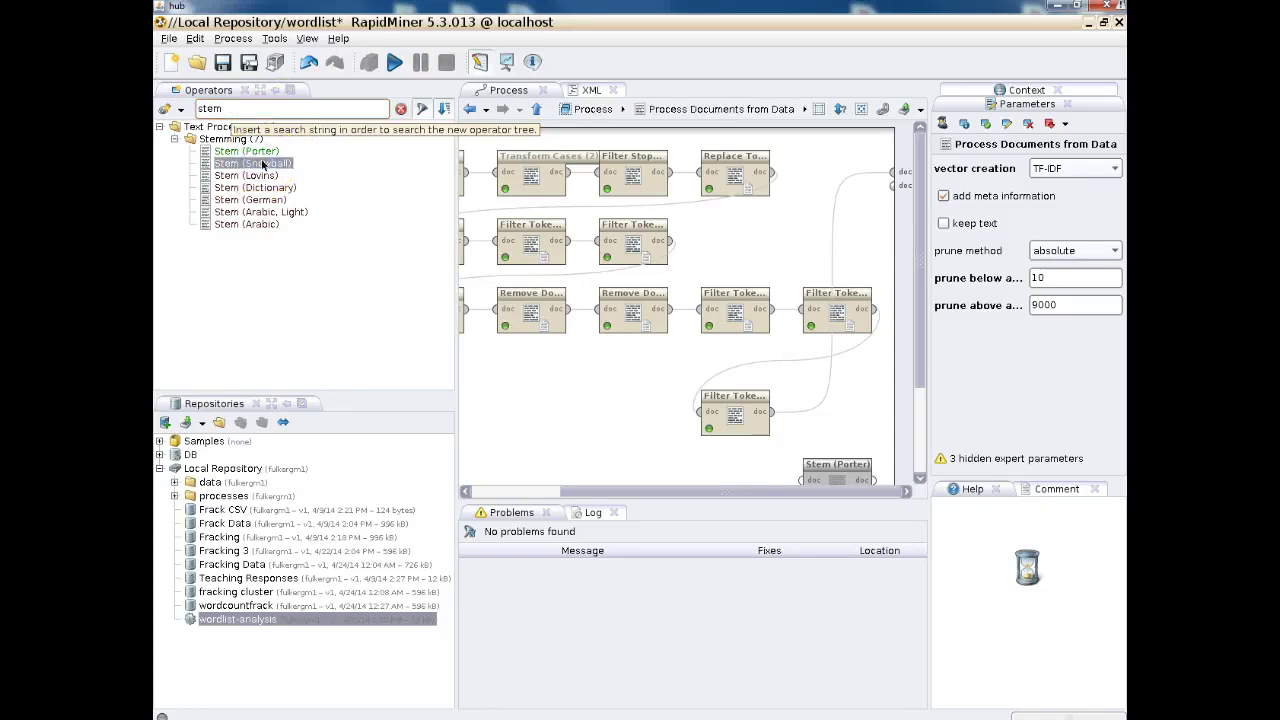
{"action": "left_click_drag", "start_coordinate": [259, 163], "coordinate": [1135, 330]}
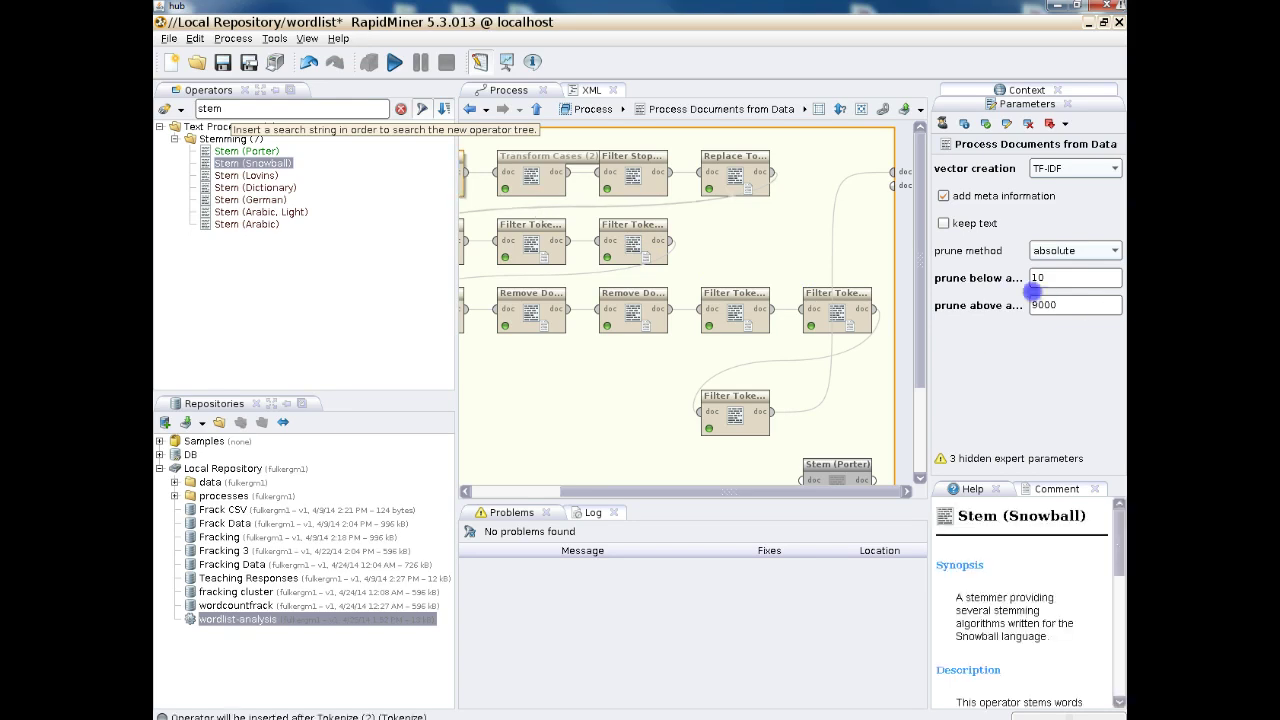
{"action": "left_click_drag", "start_coordinate": [1034, 290], "coordinate": [1097, 290]}
{"action": "left_click_drag", "start_coordinate": [932, 248], "coordinate": [830, 244]}
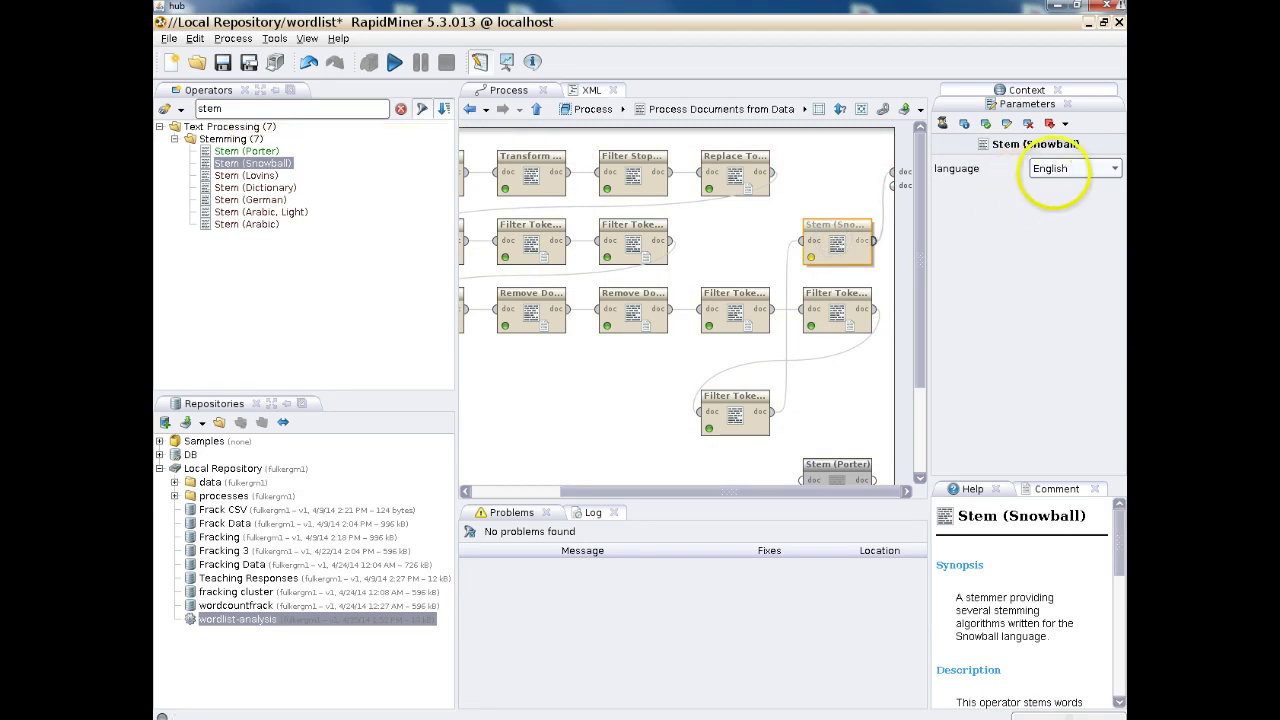
{"action": "left_click", "coordinate": [834, 225]}
{"action": "left_click_drag", "start_coordinate": [834, 225], "coordinate": [790, 226]}
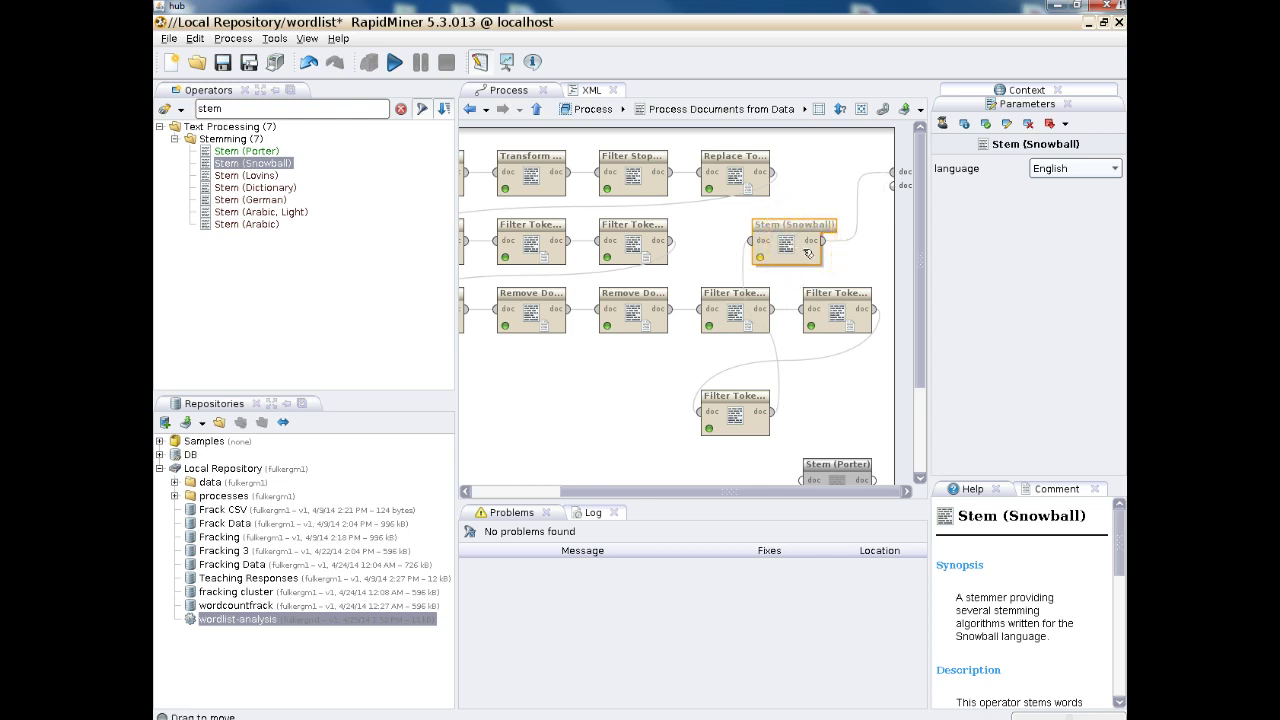
{"action": "left_click", "coordinate": [808, 253]}
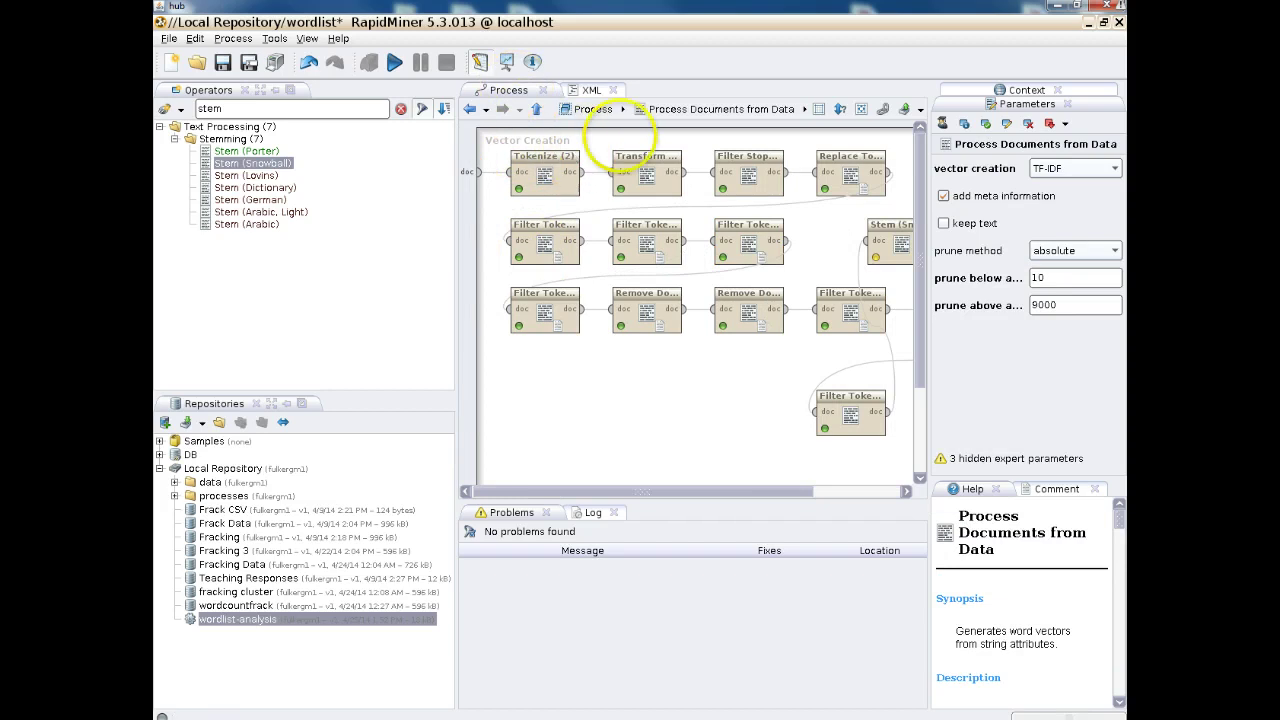
Back in the main process, set Process Documents from Data to prune below absolute 60 and above absolute 1000
{"action": "left_click", "coordinate": [537, 110]}
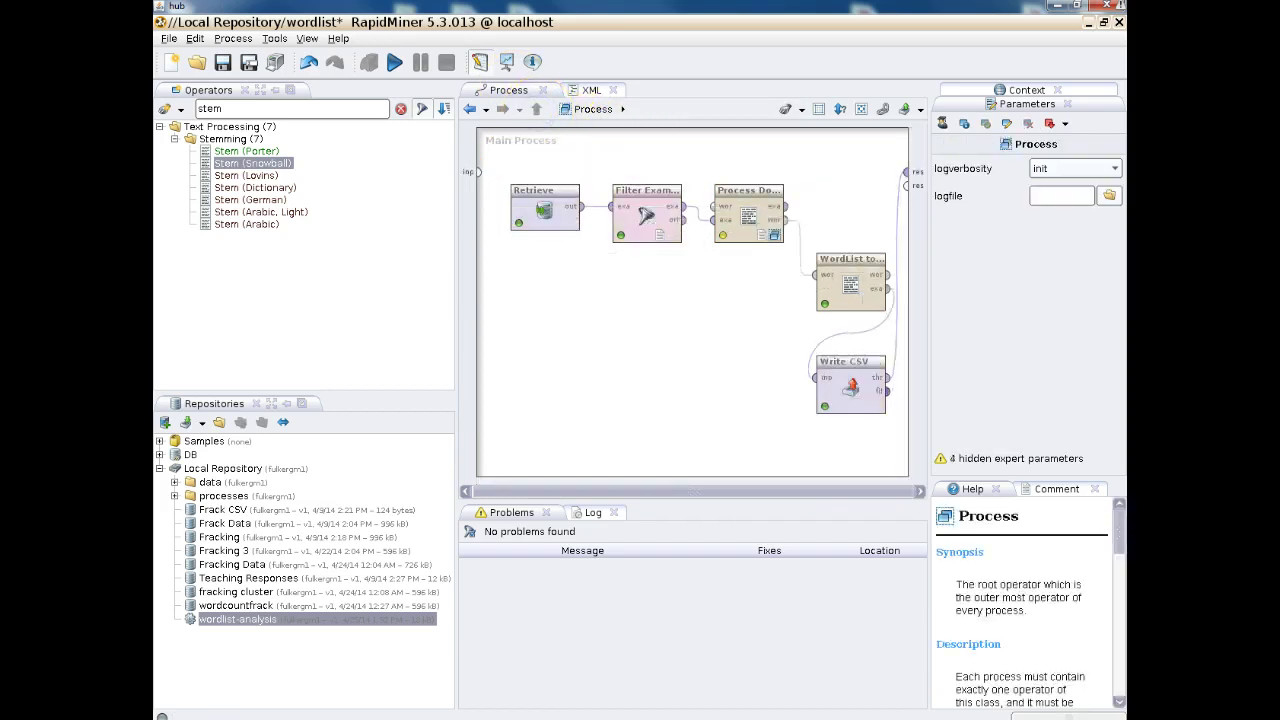
{"action": "left_click", "coordinate": [745, 215]}
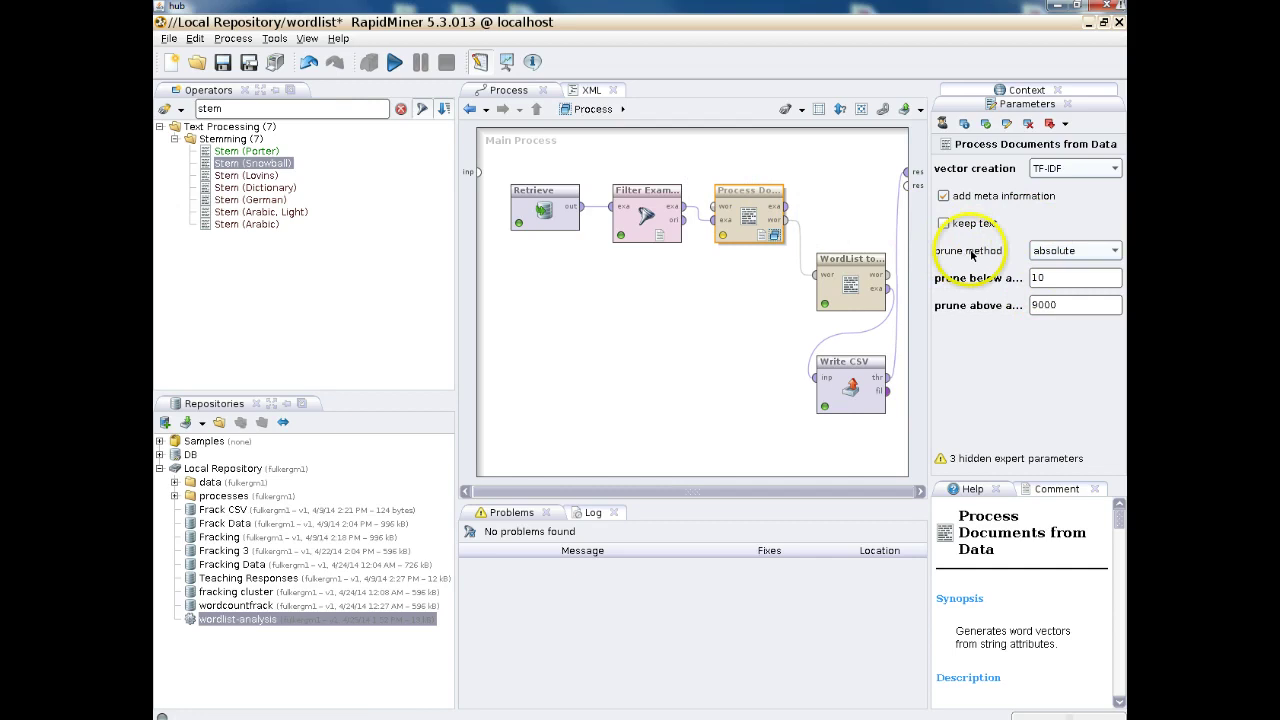
{"action": "left_click", "coordinate": [1040, 250]}
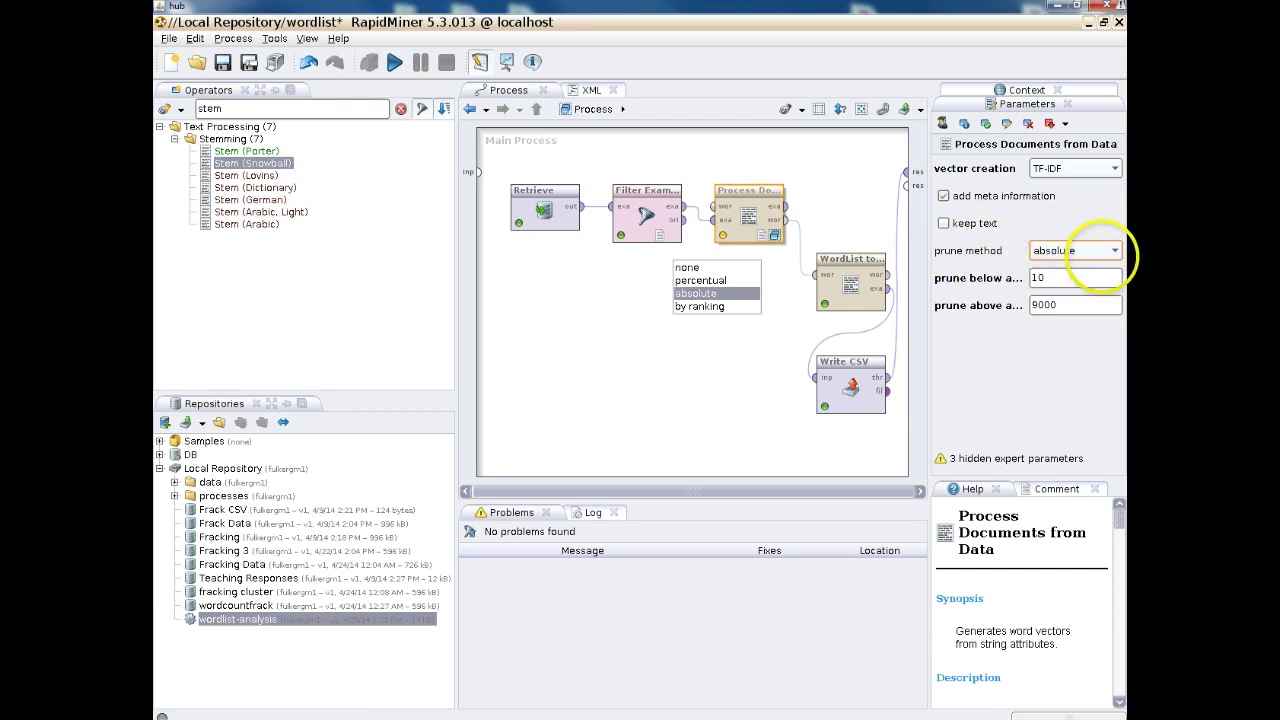
{"action": "left_click", "coordinate": [1108, 251]}
{"action": "left_click", "coordinate": [1098, 254]}
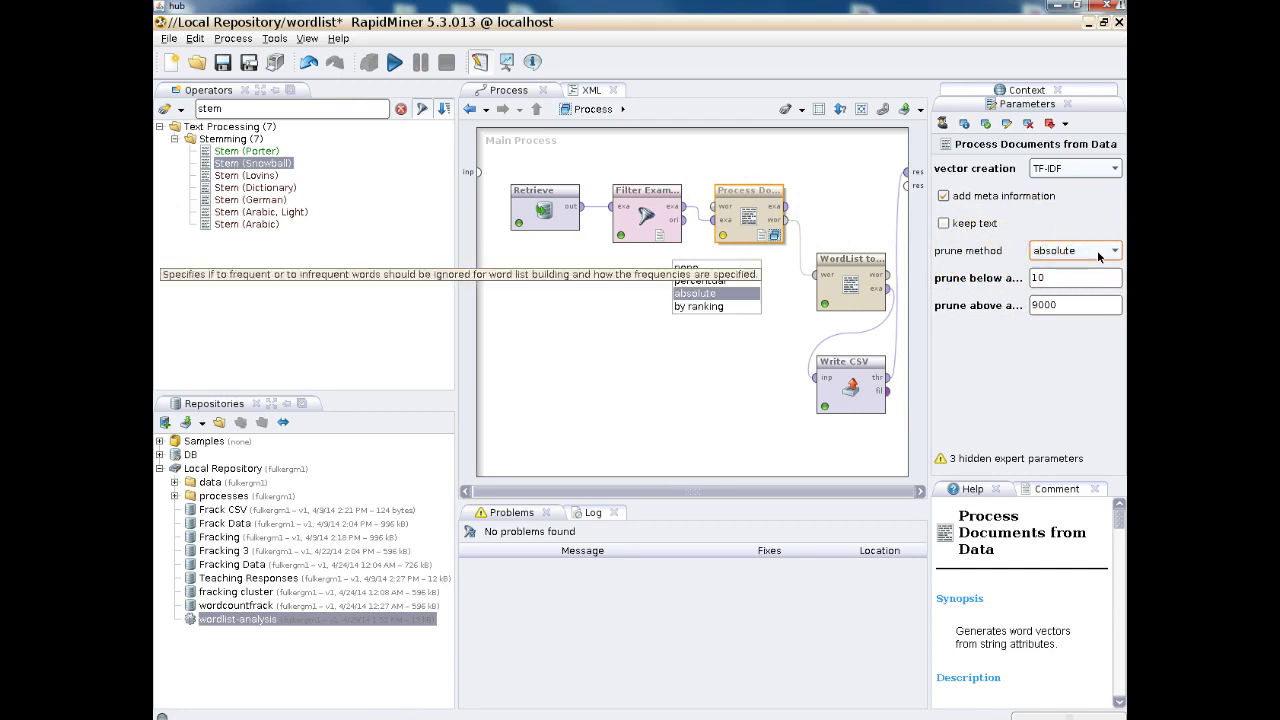
{"action": "left_click", "coordinate": [1097, 224]}
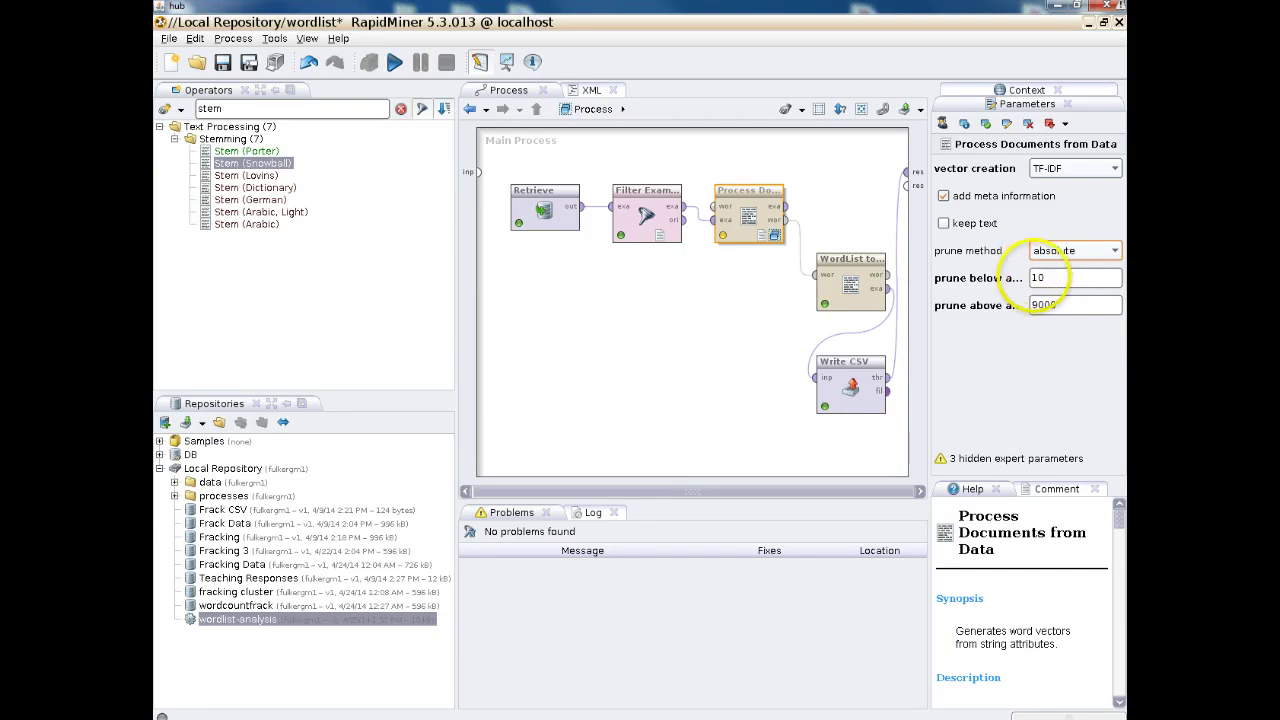
{"action": "left_click", "coordinate": [1037, 276]}
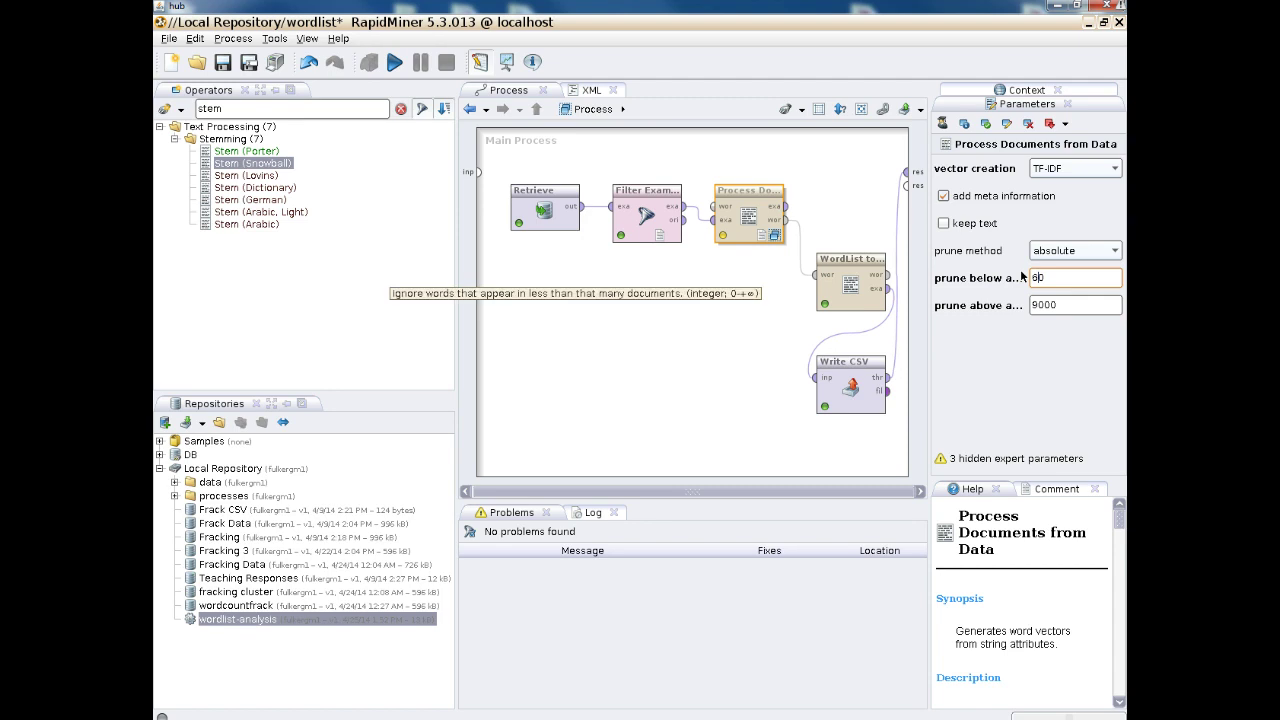
{"action": "left_click", "coordinate": [1040, 305]}
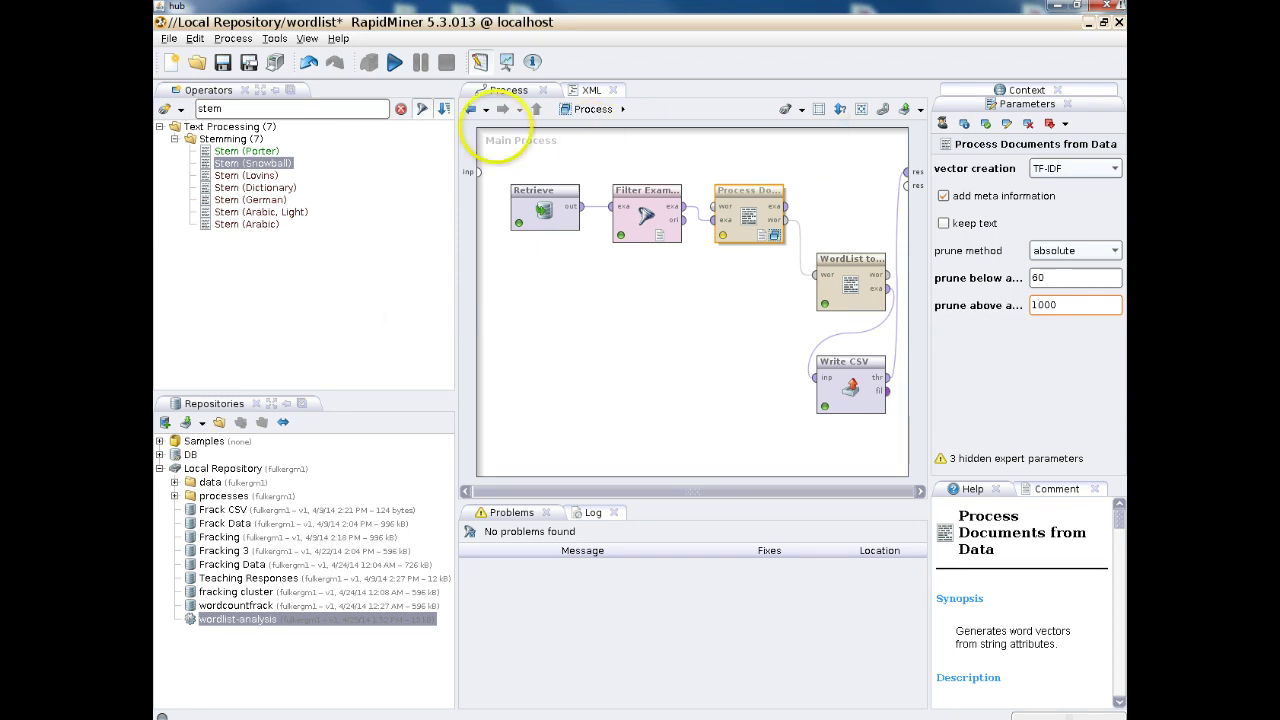
Run the process and switch the WordList to Data results to the plot view
{"action": "left_click", "coordinate": [394, 62]}
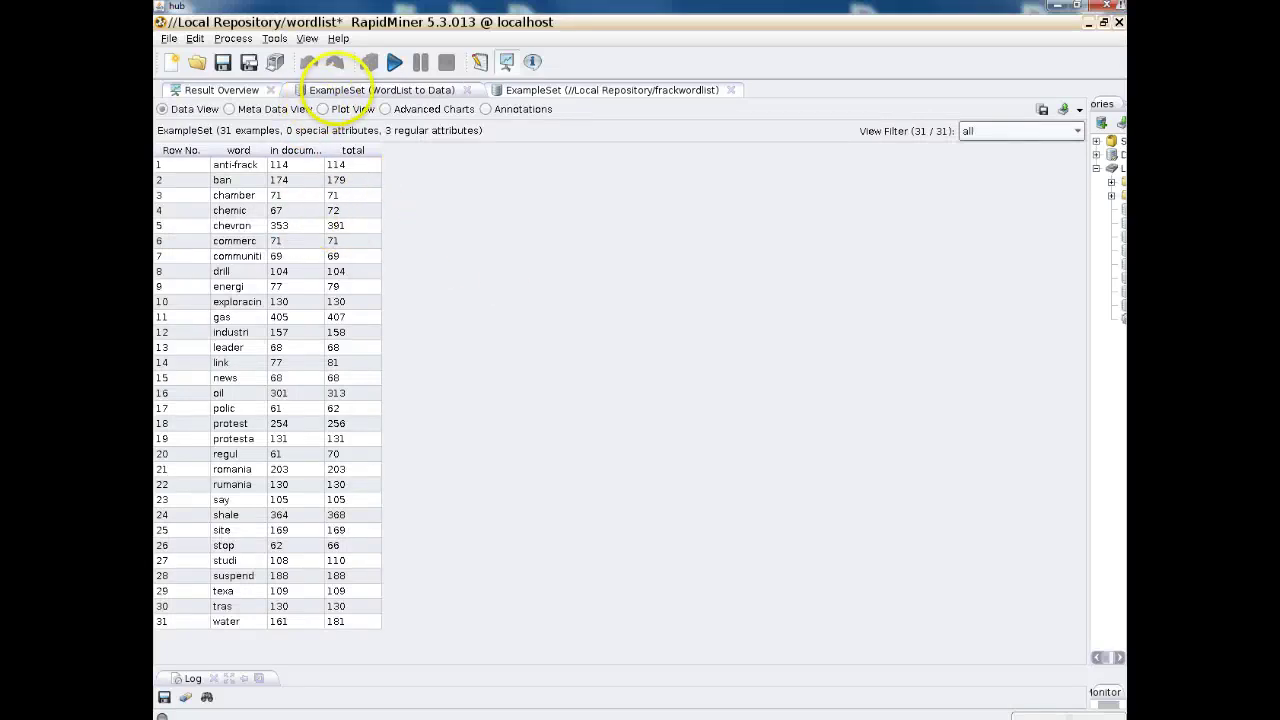
{"action": "left_click", "coordinate": [342, 90]}
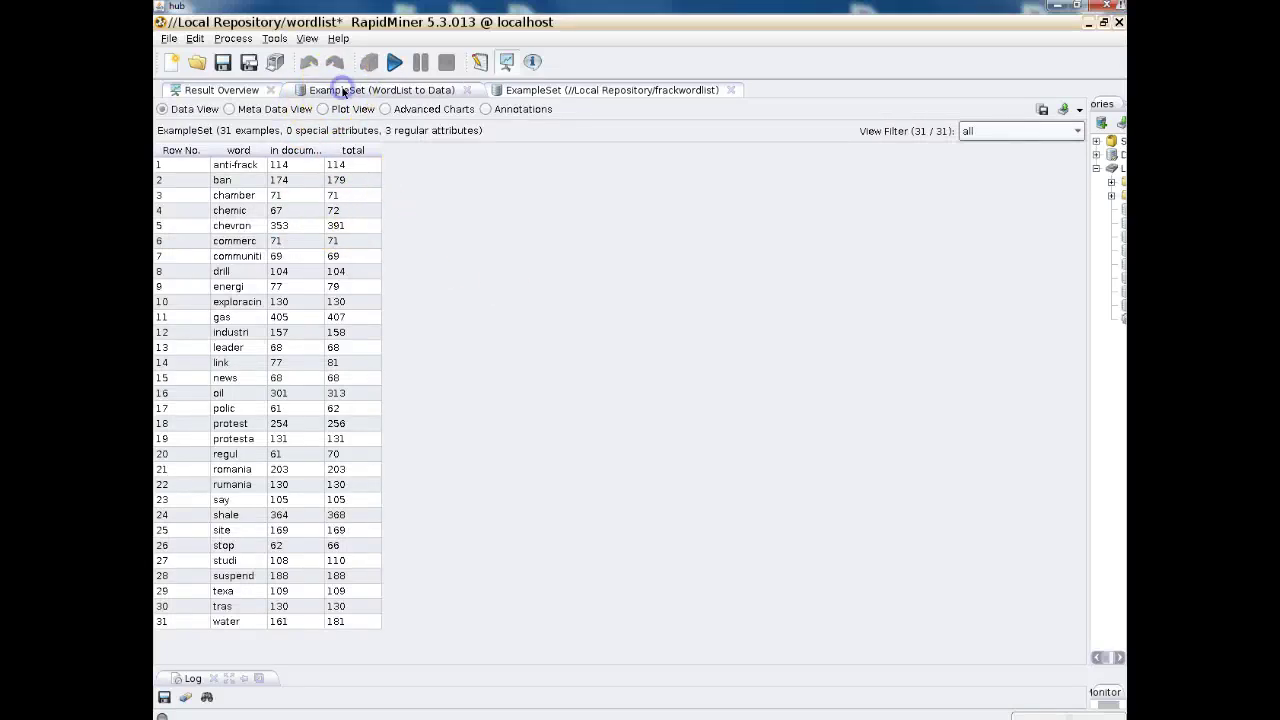
{"action": "left_click", "coordinate": [323, 110]}
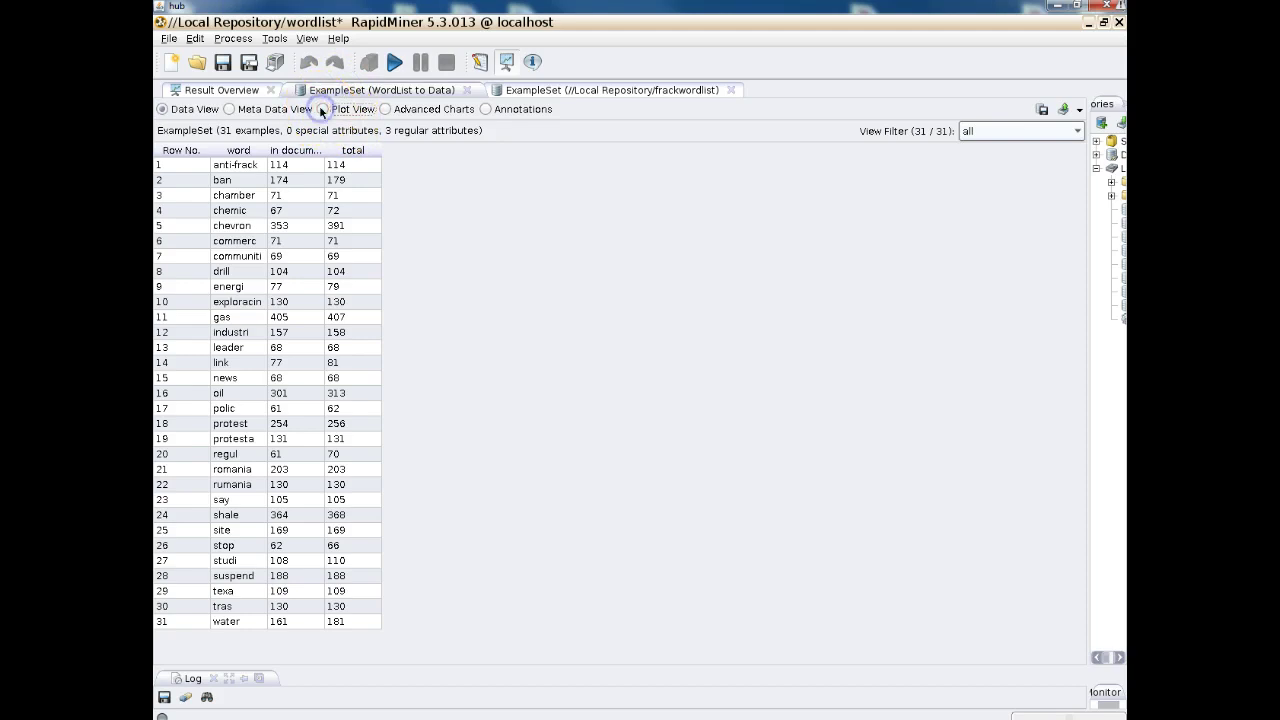